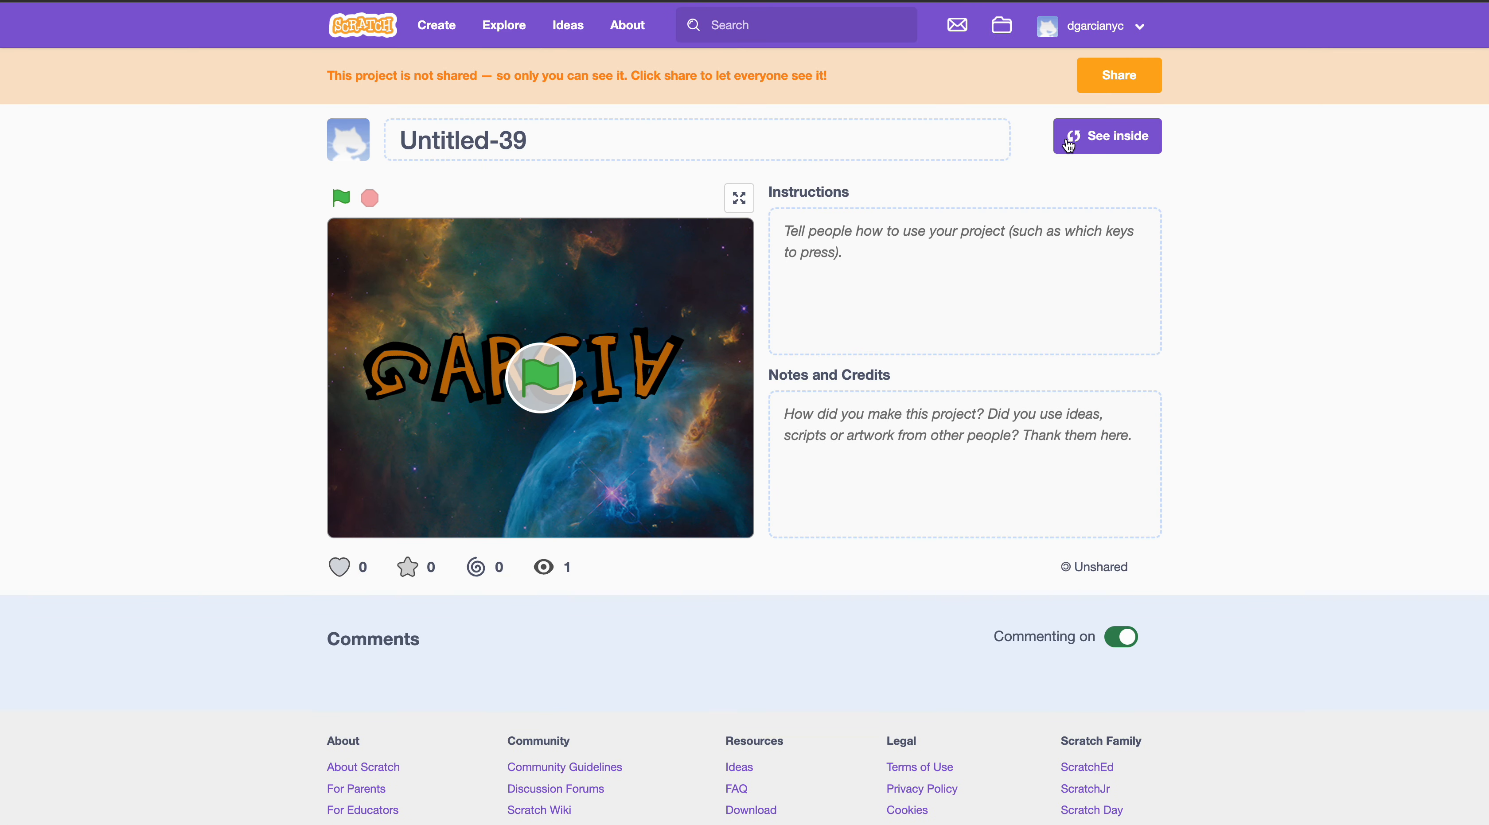
- Open the project in the code editor and place Block-G's two enlarged scripts side by side
click(1075, 141)
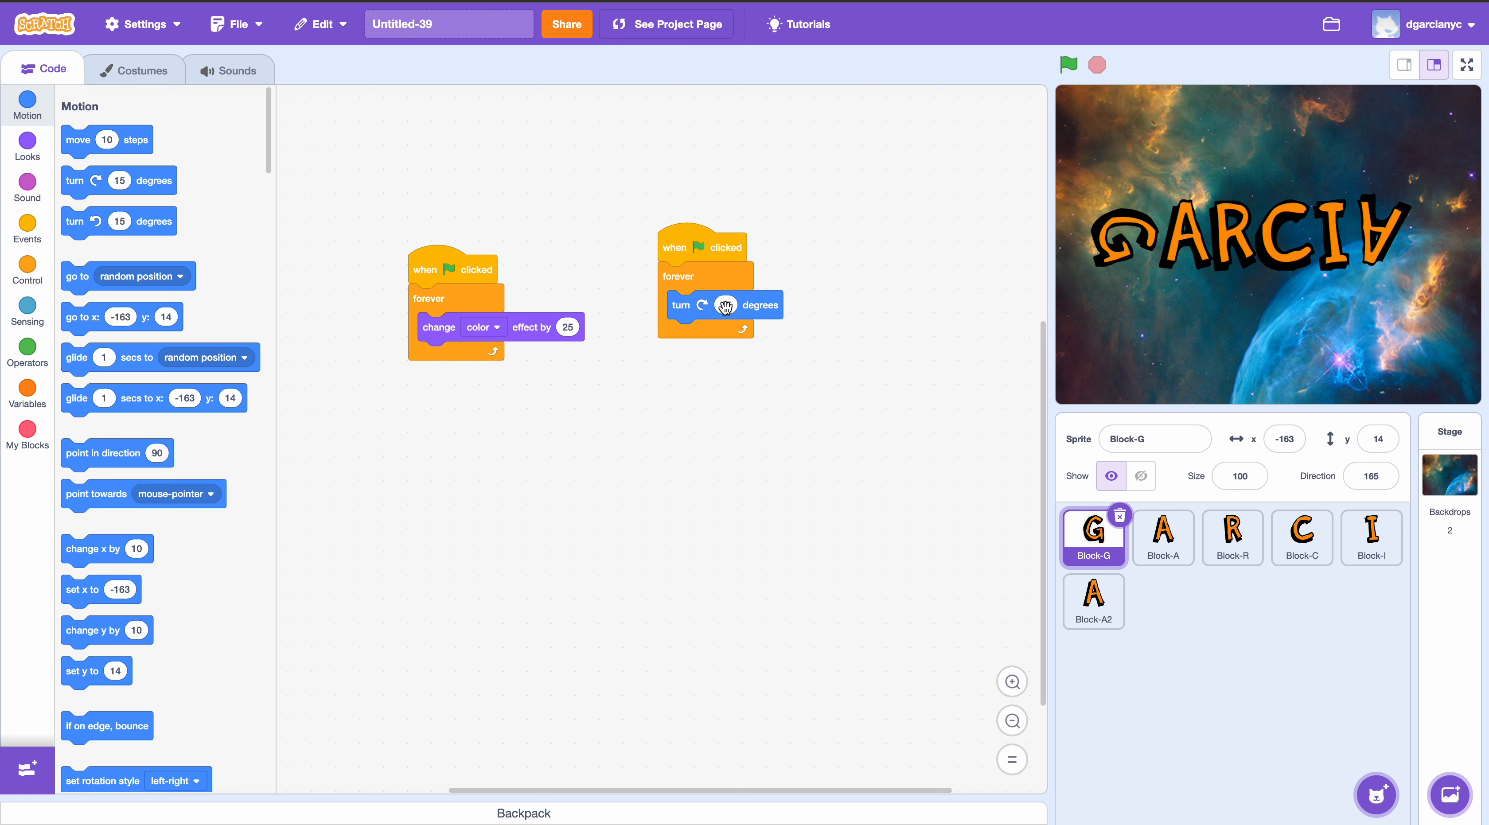
drag(706, 250, 715, 304)
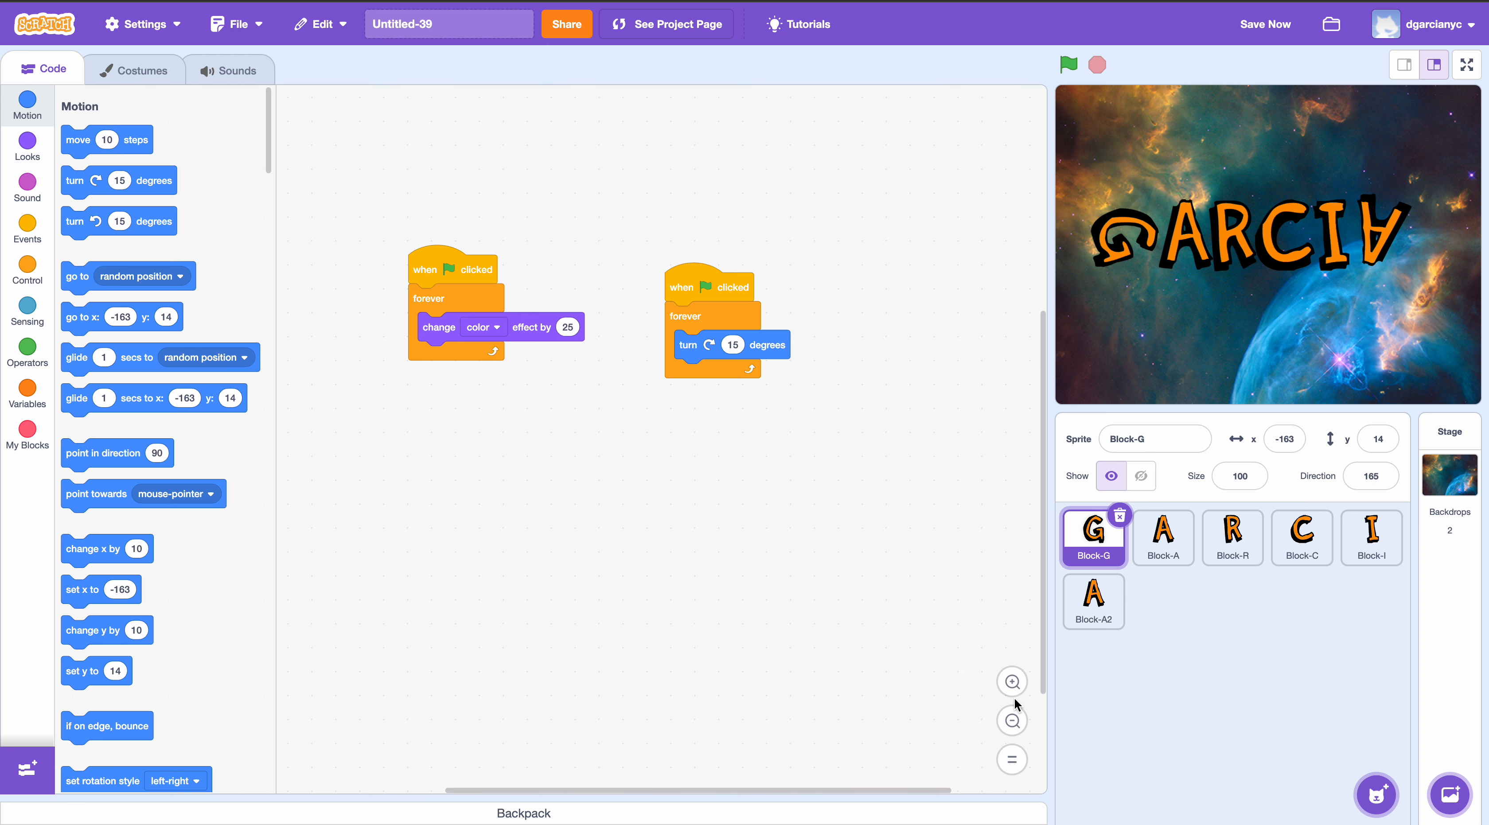
click(1012, 680)
drag(494, 134, 452, 306)
drag(895, 137, 872, 160)
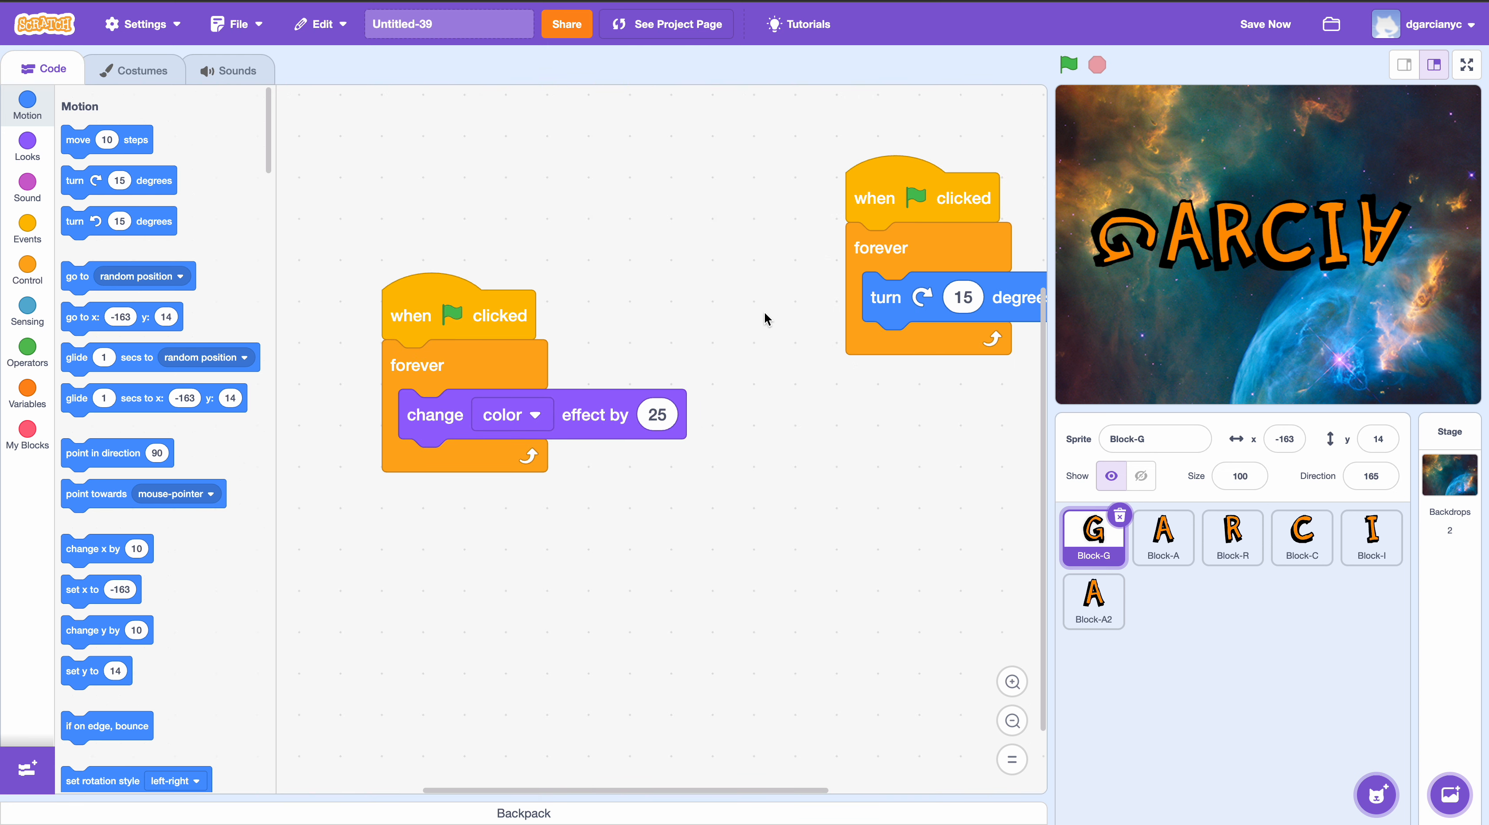
drag(882, 226, 780, 344)
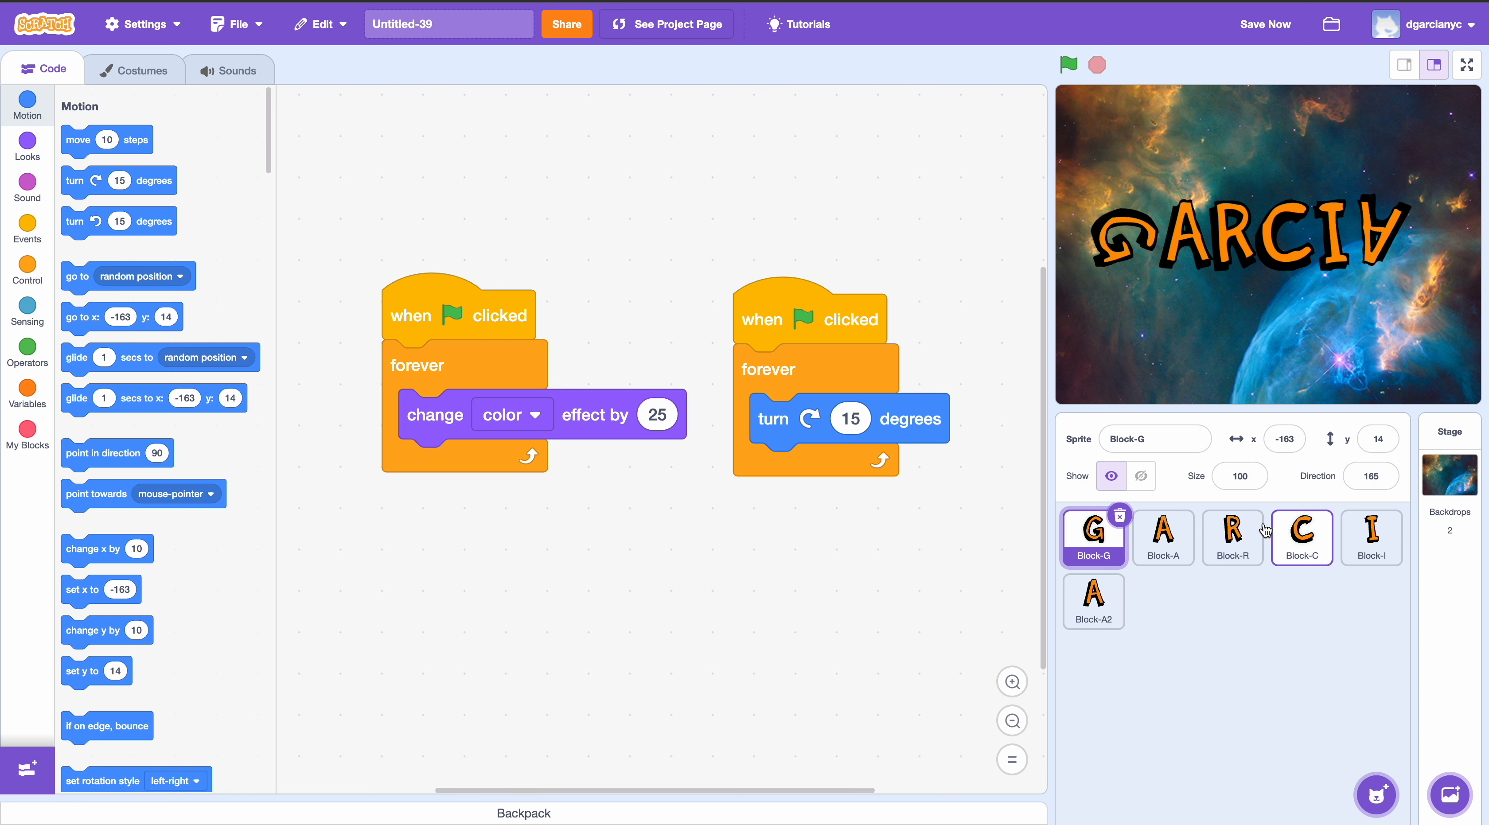
- Compare the scripts of the Block-A and Block-G sprites
click(1162, 543)
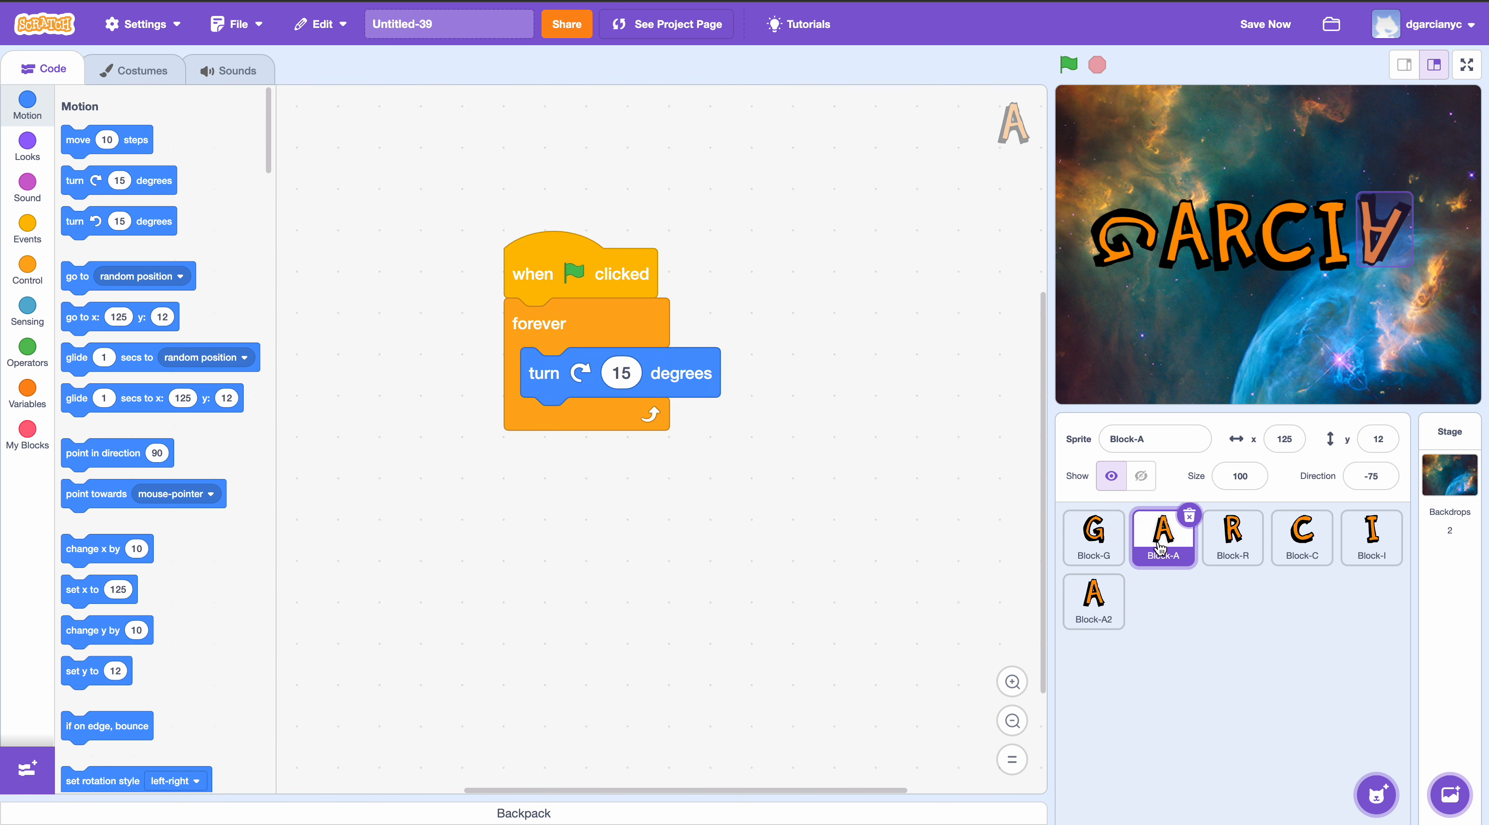
click(1096, 544)
click(1174, 550)
click(1092, 549)
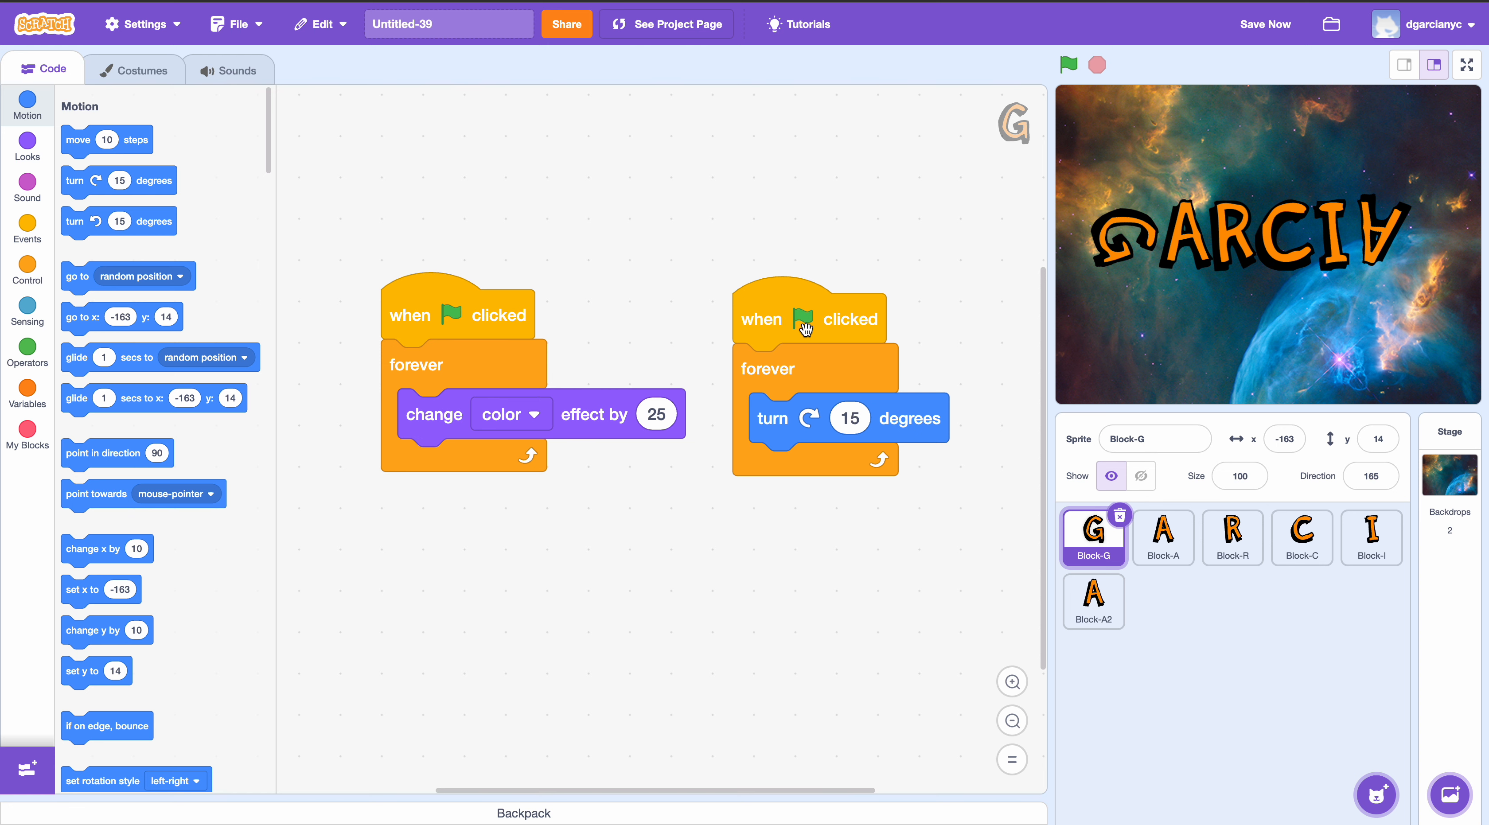
- Enlarge Block-G's code further and arrange the color-effect script diagonally above the turn script so both fit fully in view
drag(796, 314, 778, 311)
click(1012, 682)
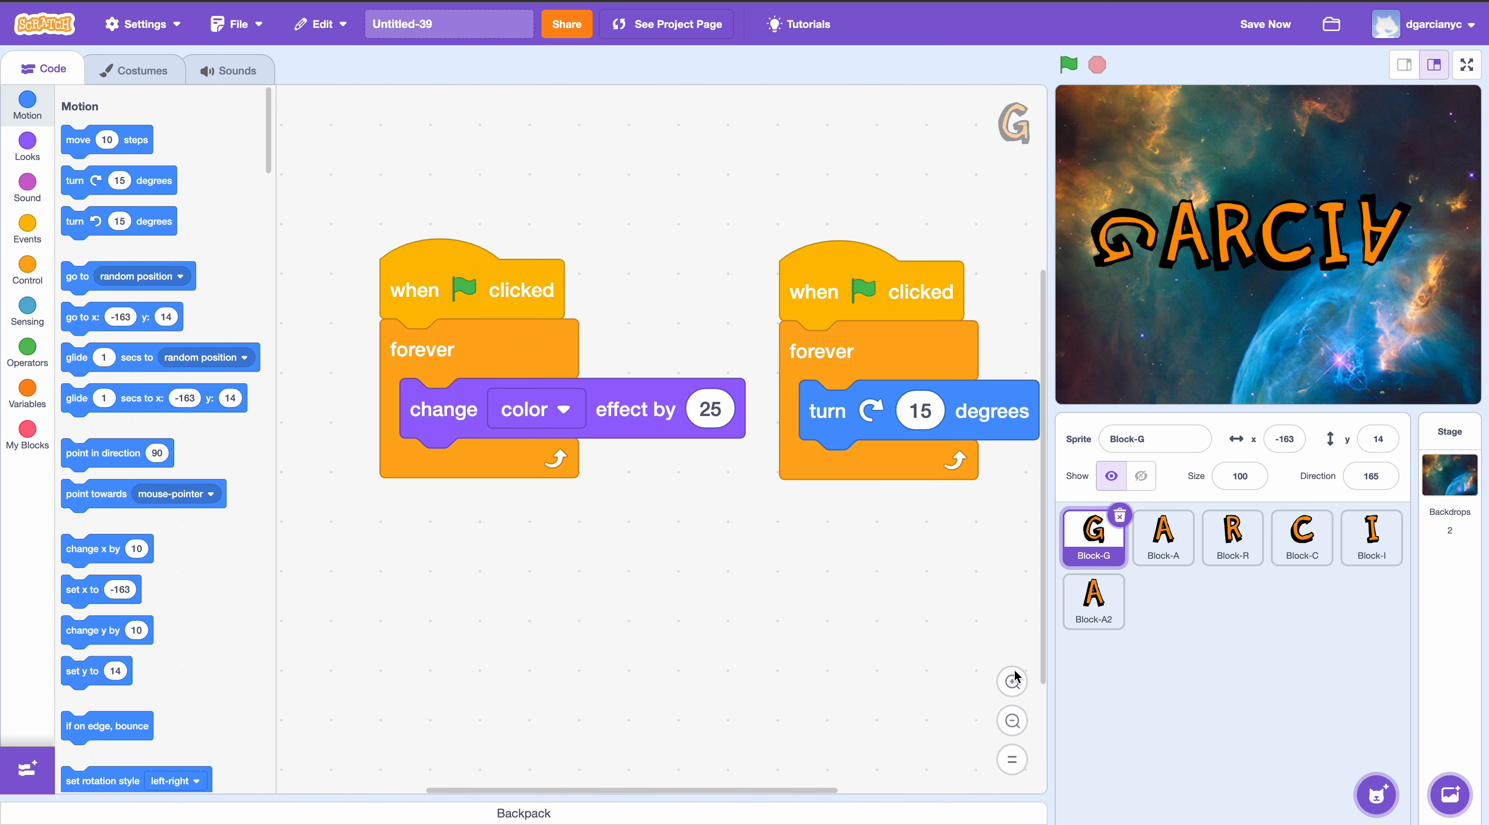
click(1012, 682)
drag(489, 249, 408, 253)
drag(890, 260, 706, 570)
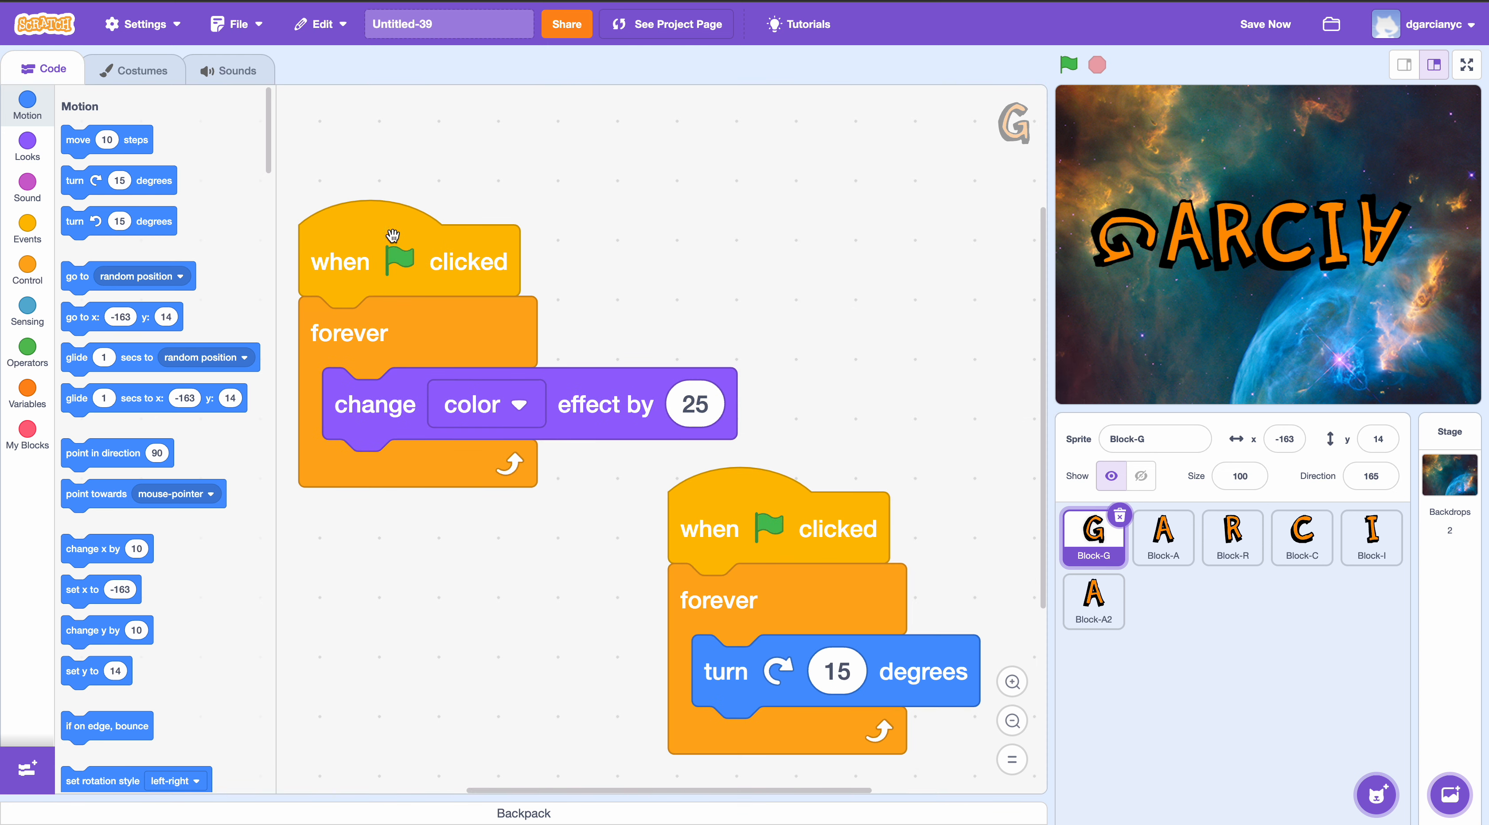
drag(395, 236, 441, 180)
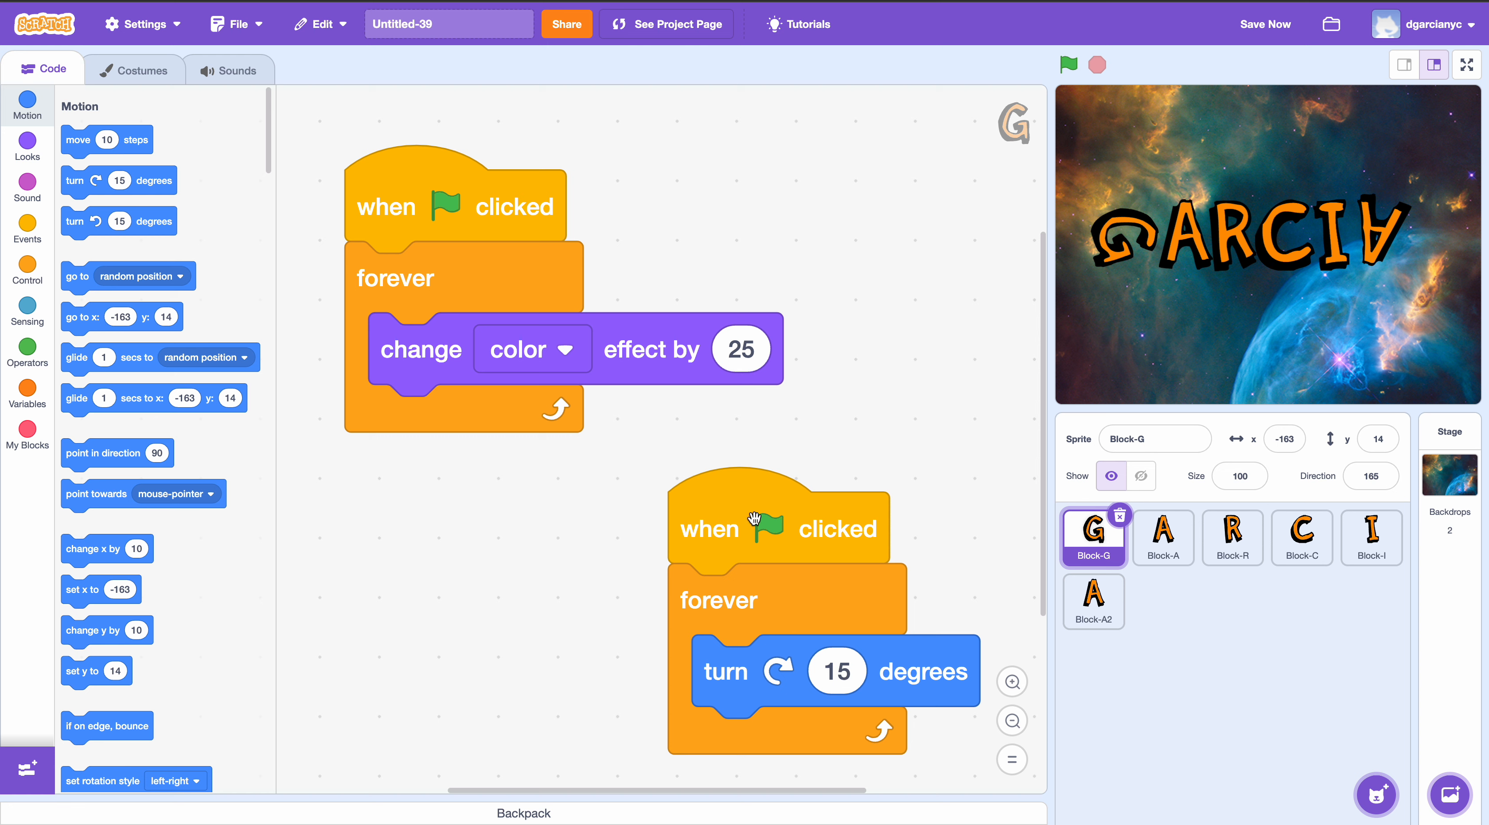
drag(755, 520, 740, 480)
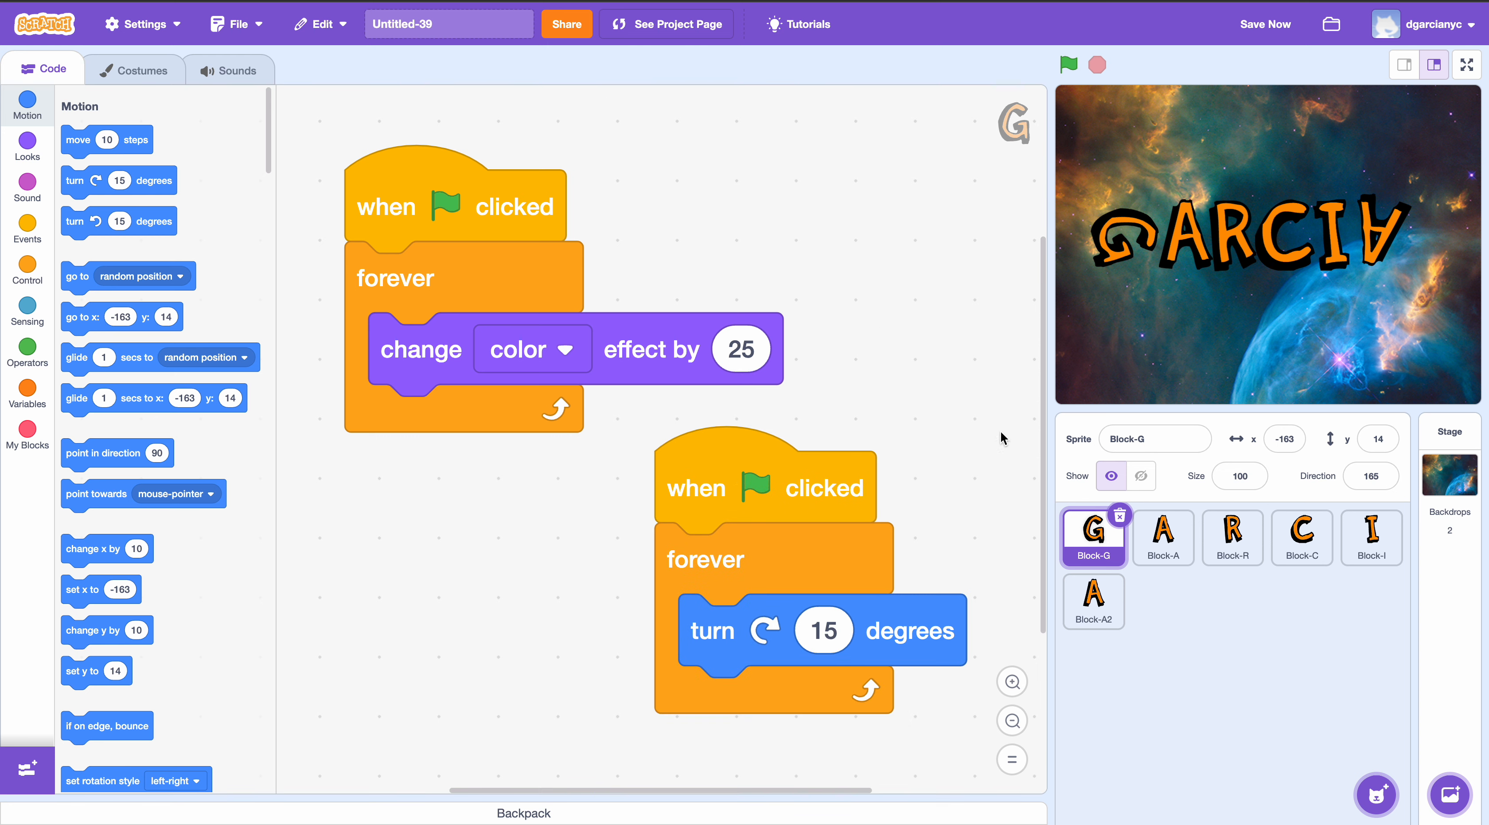
- Run the project and capture a screenshot of the whole editor, including the scripts, stage and sprites
click(1070, 66)
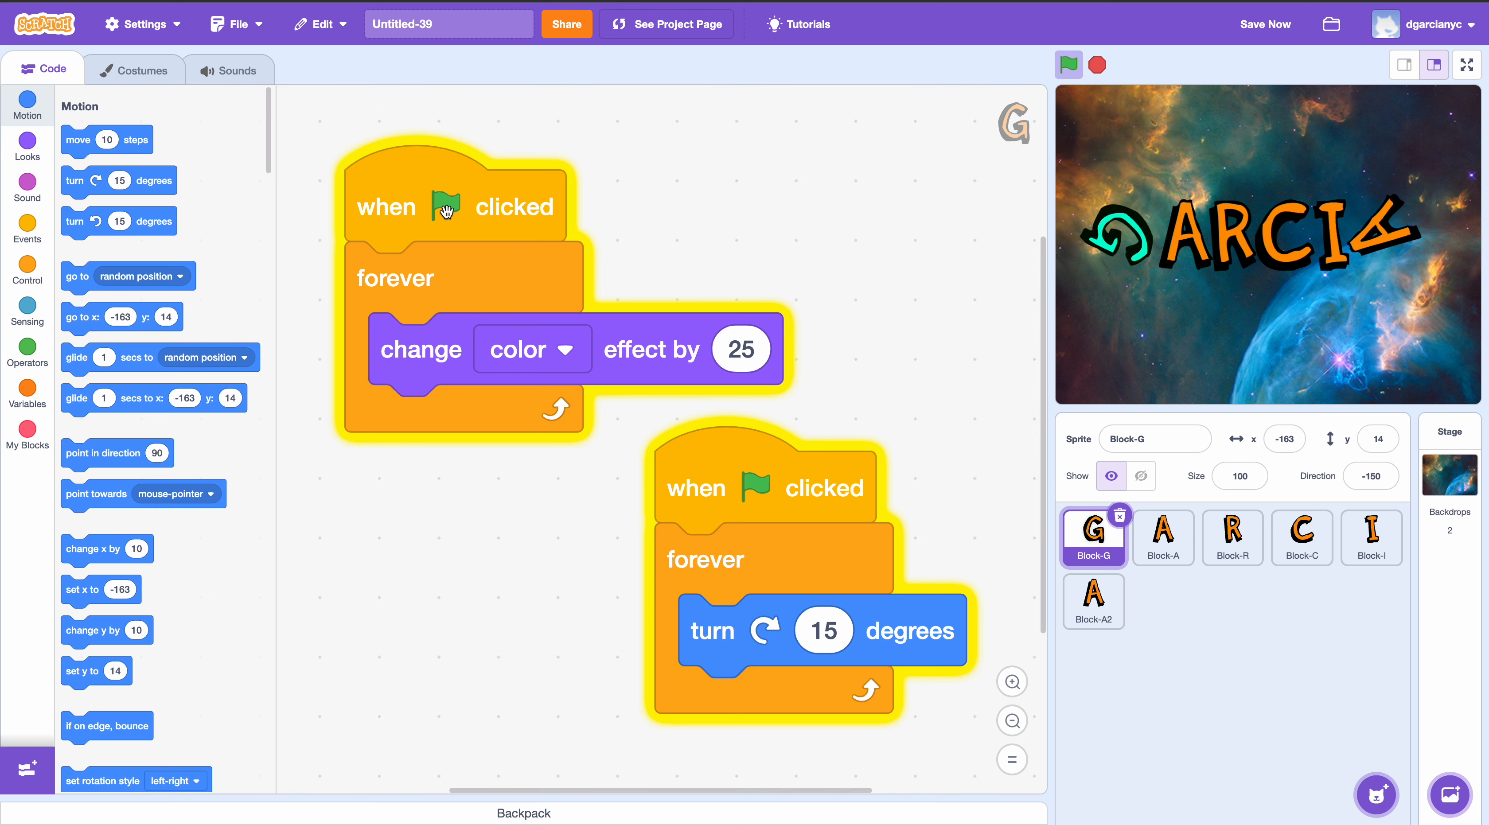
key(super+shift+4)
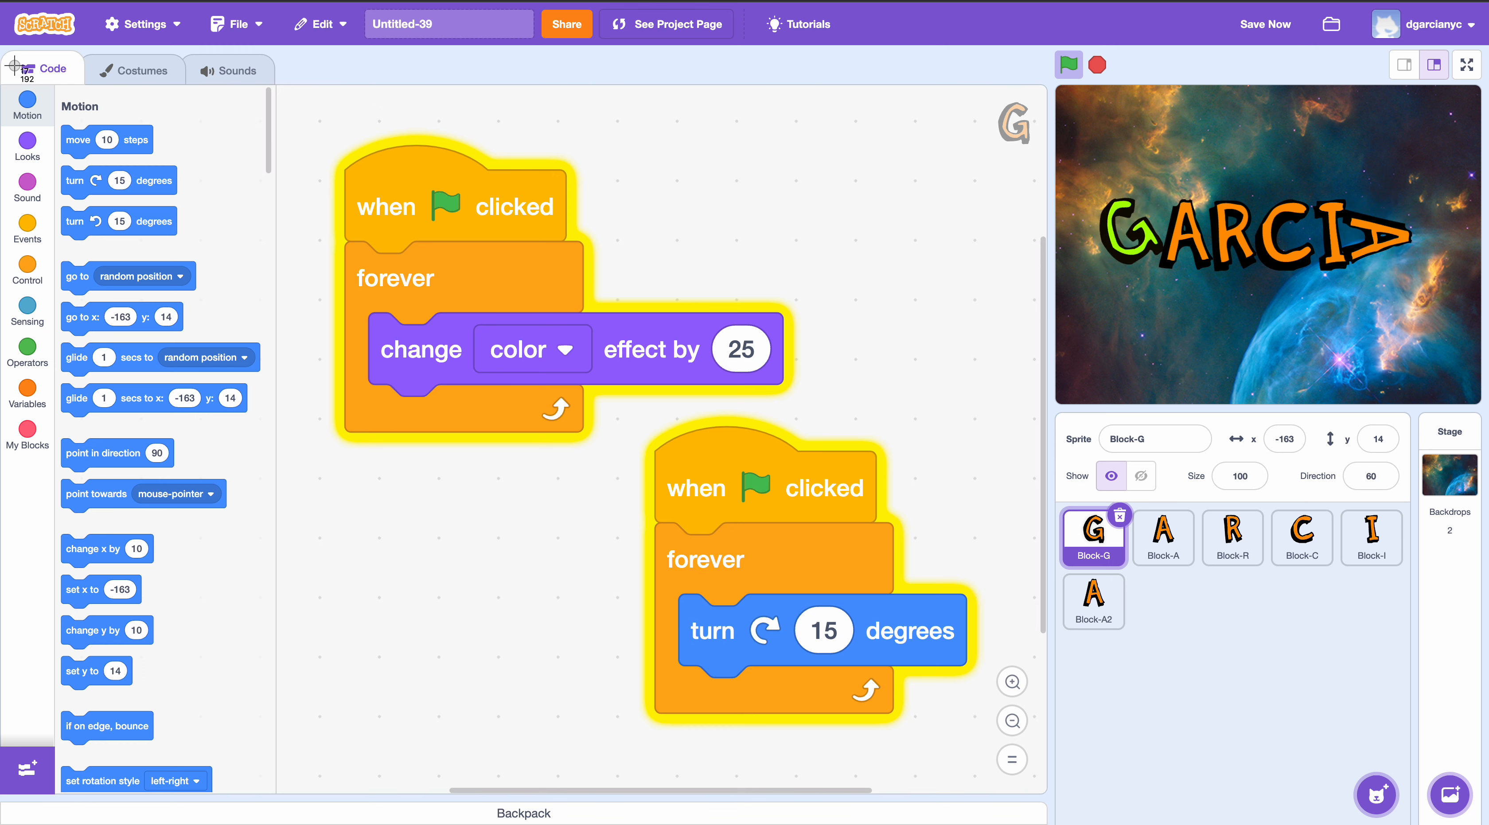
drag(4, 41, 1472, 814)
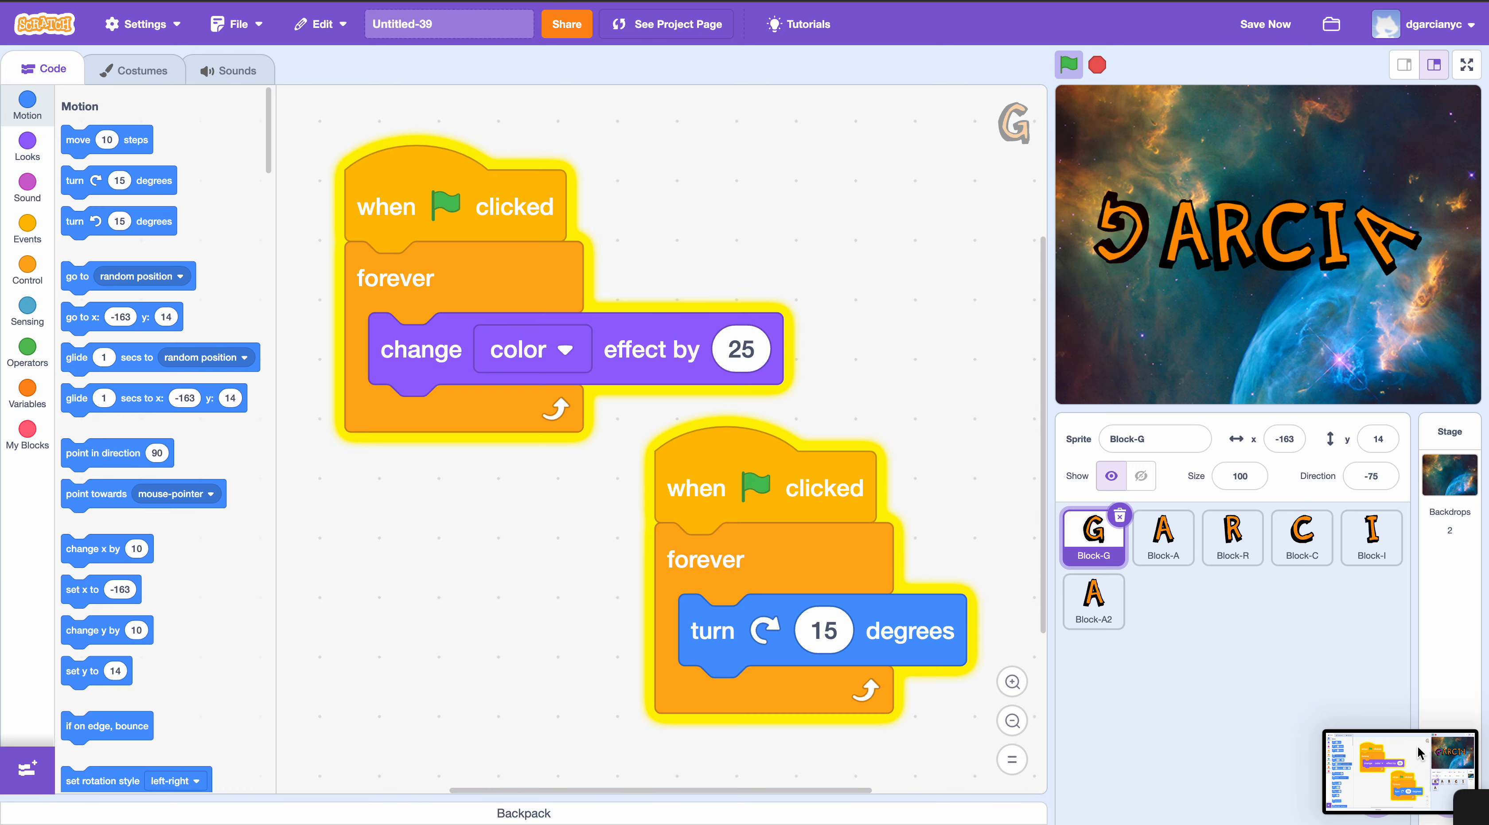
- Switch to Canva and open the STEAM Student Work Portfolio website design with the laptop cover for editing
key(ctrl+Right)
key(ctrl+Left)
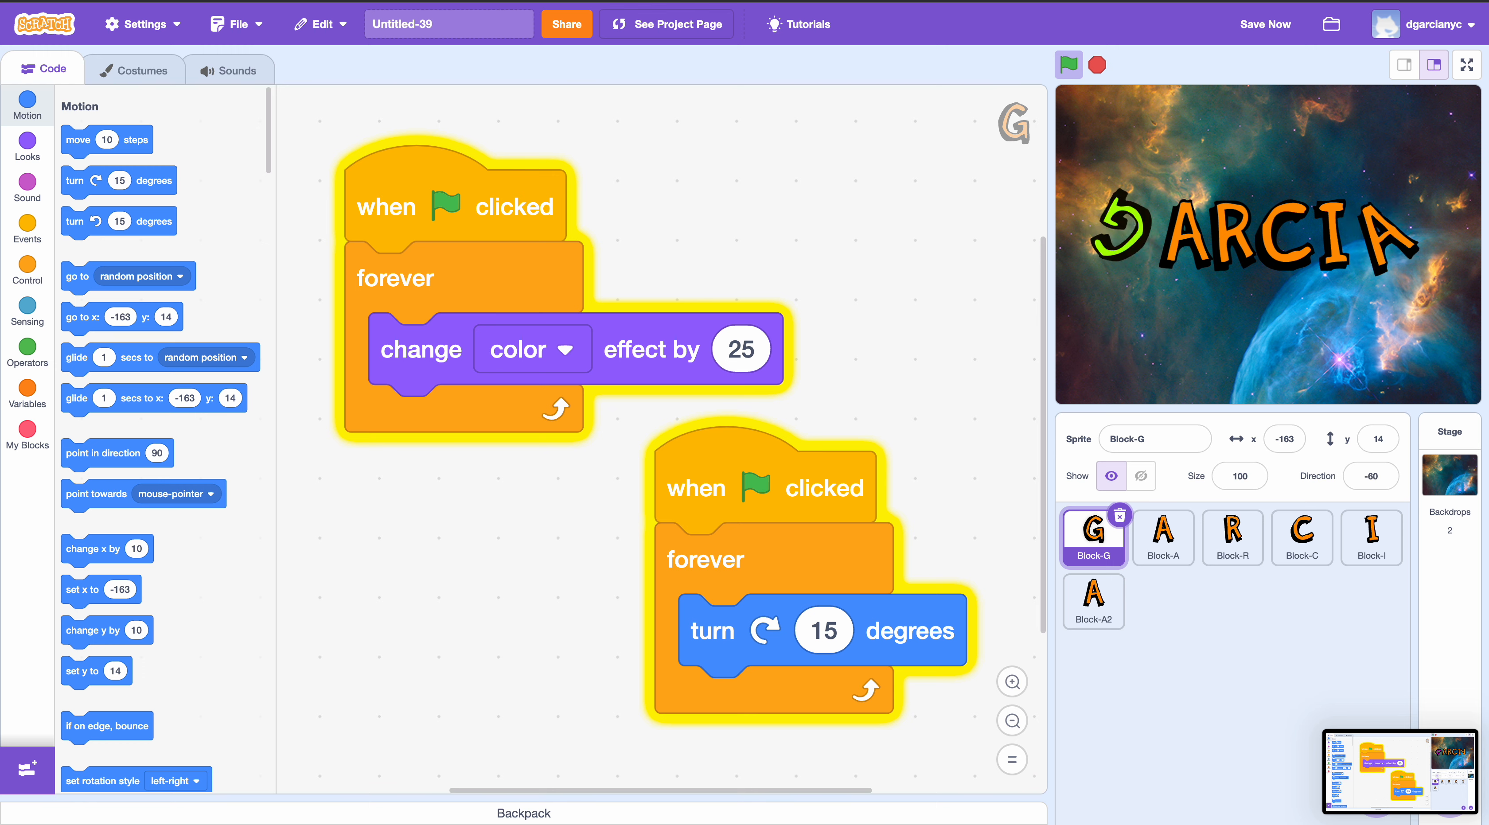
key(ctrl+Tab)
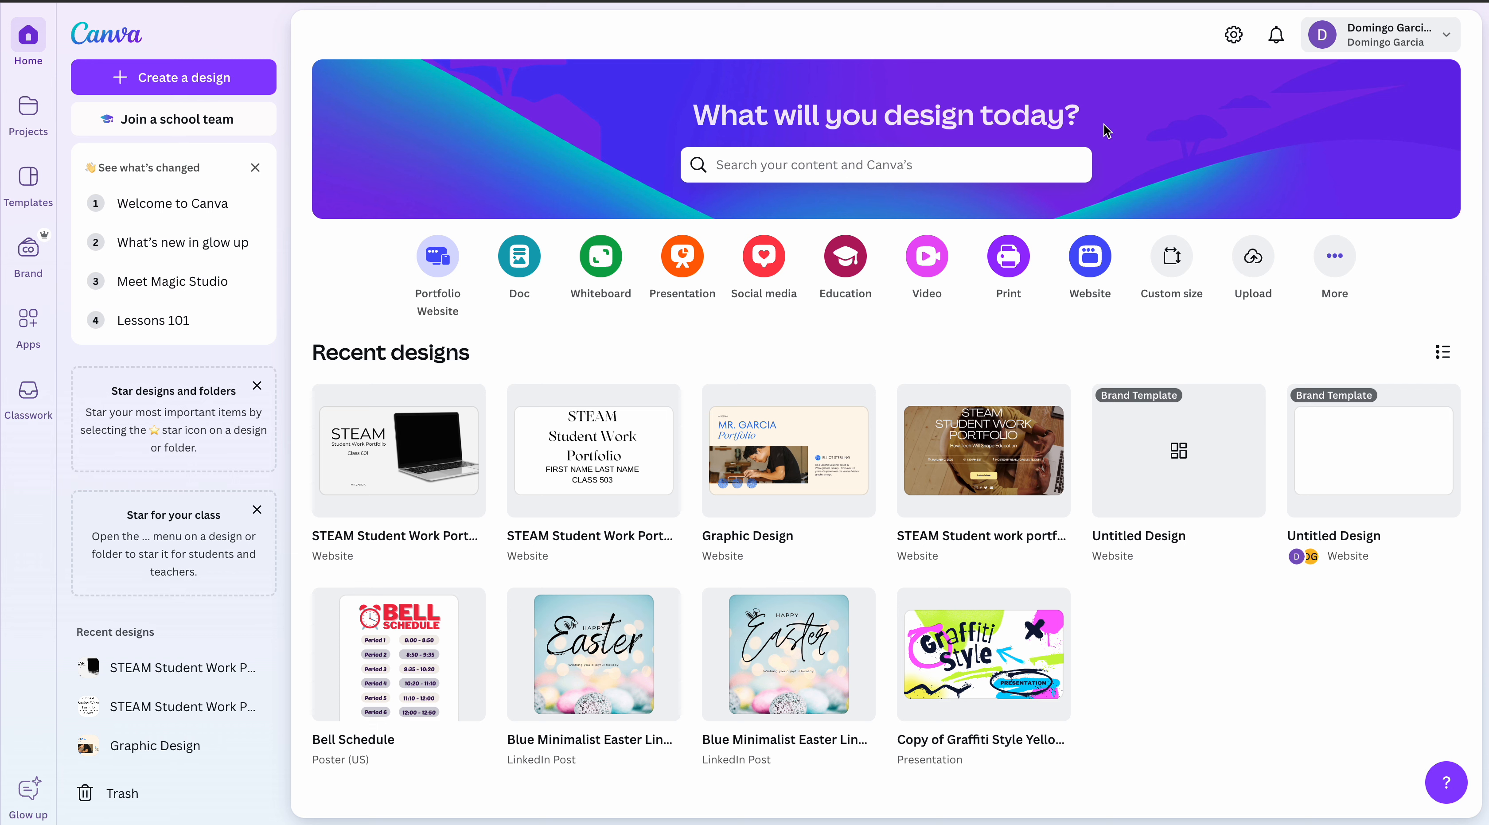
click(420, 474)
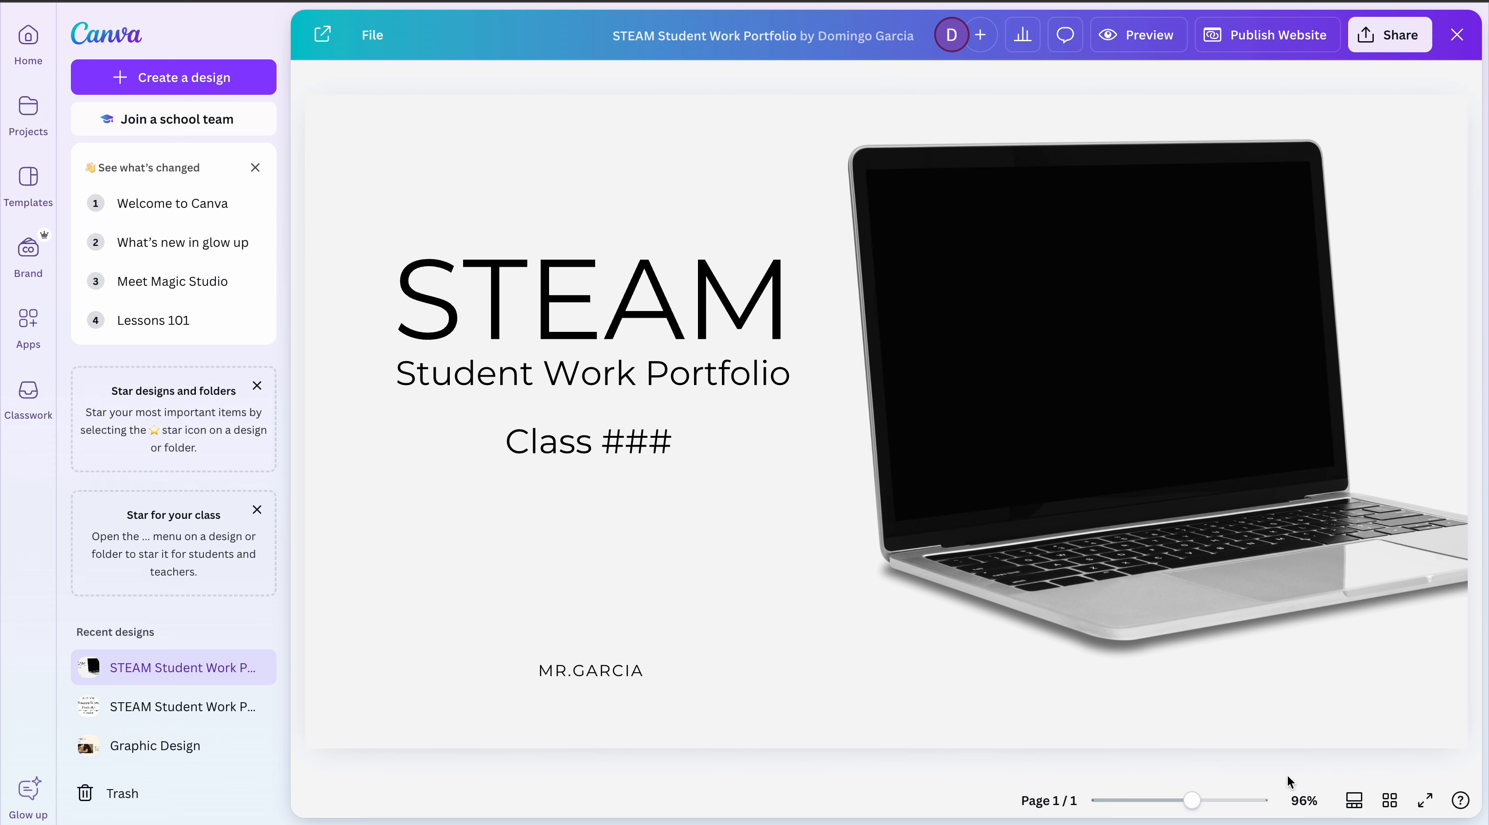
click(367, 694)
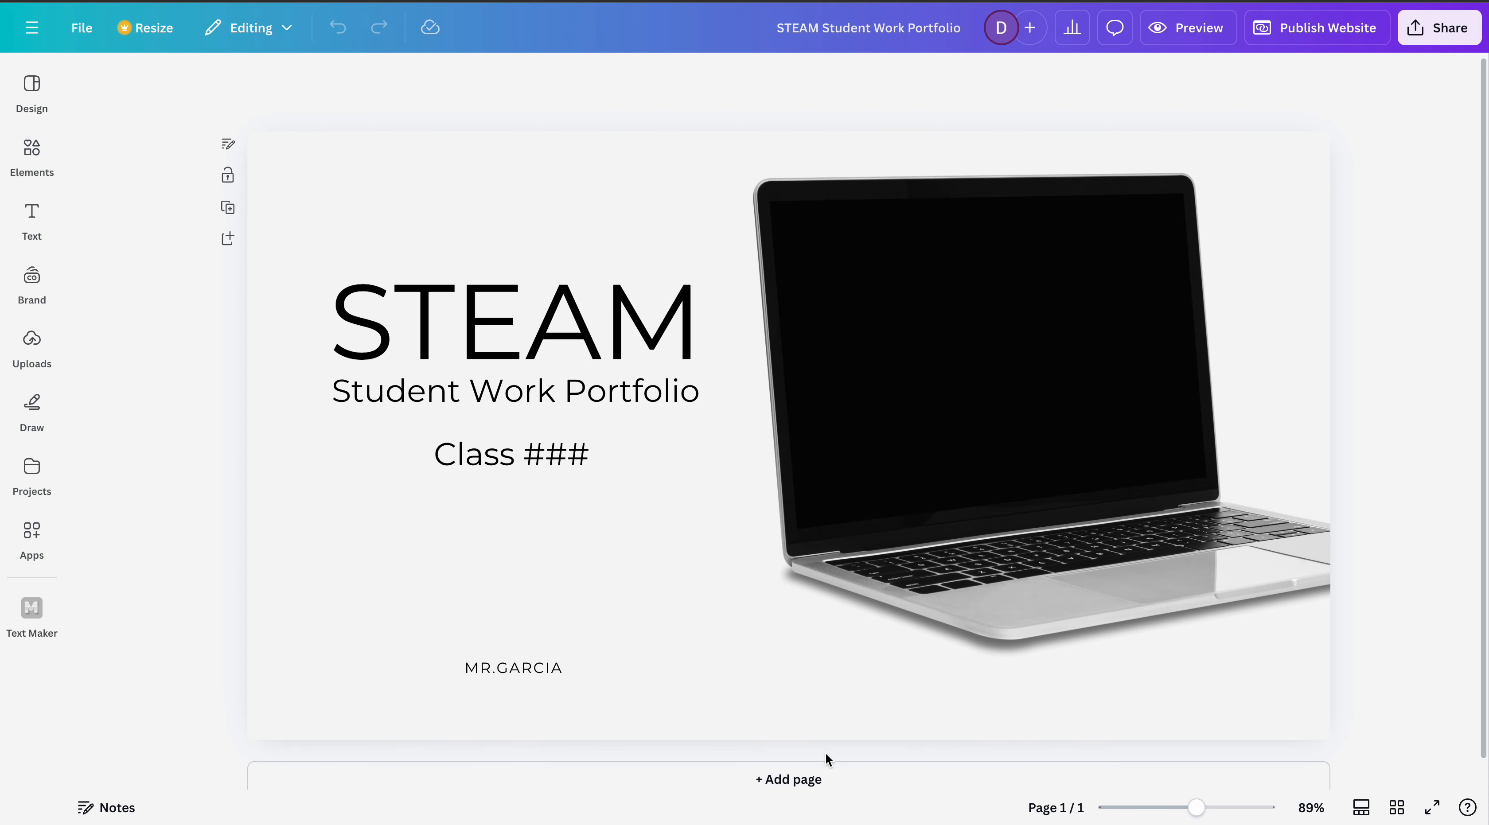
- Add a second page to the portfolio and place the heading "Table of Contents" centered near its upper edge
scroll(825, 752, down, 1)
click(805, 763)
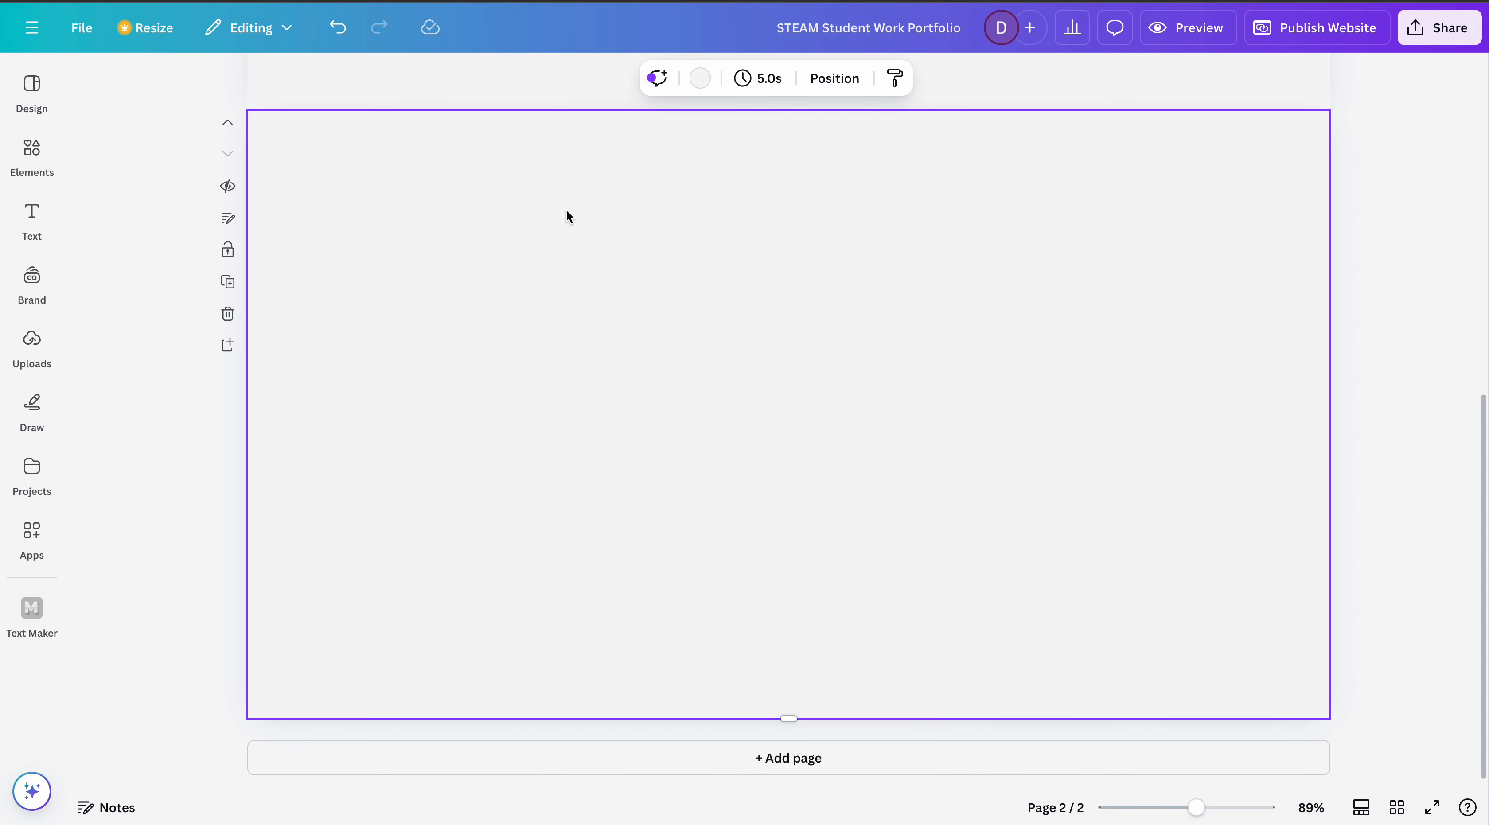
click(32, 219)
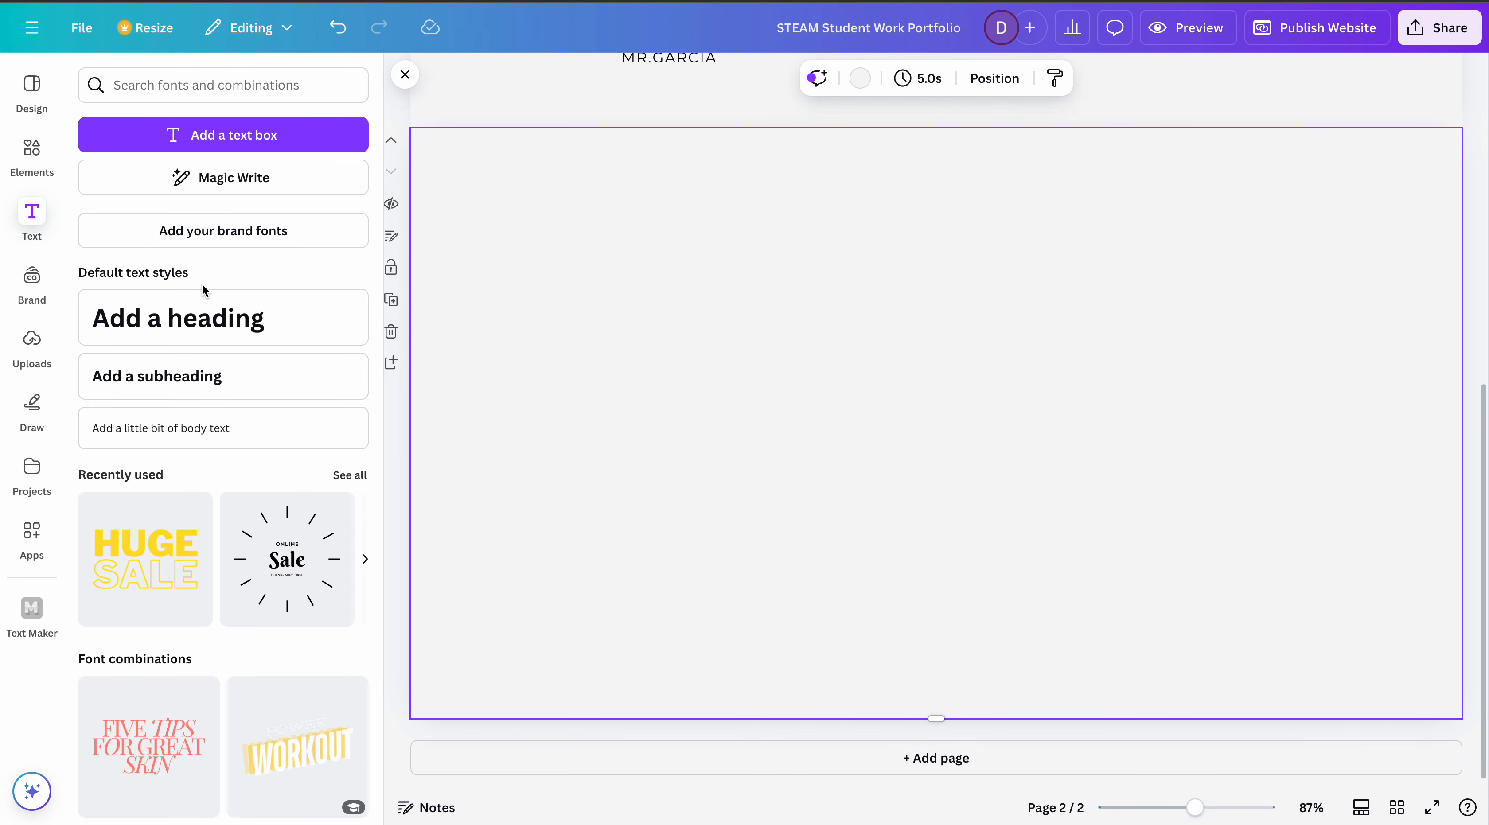
click(207, 327)
text(Ta)
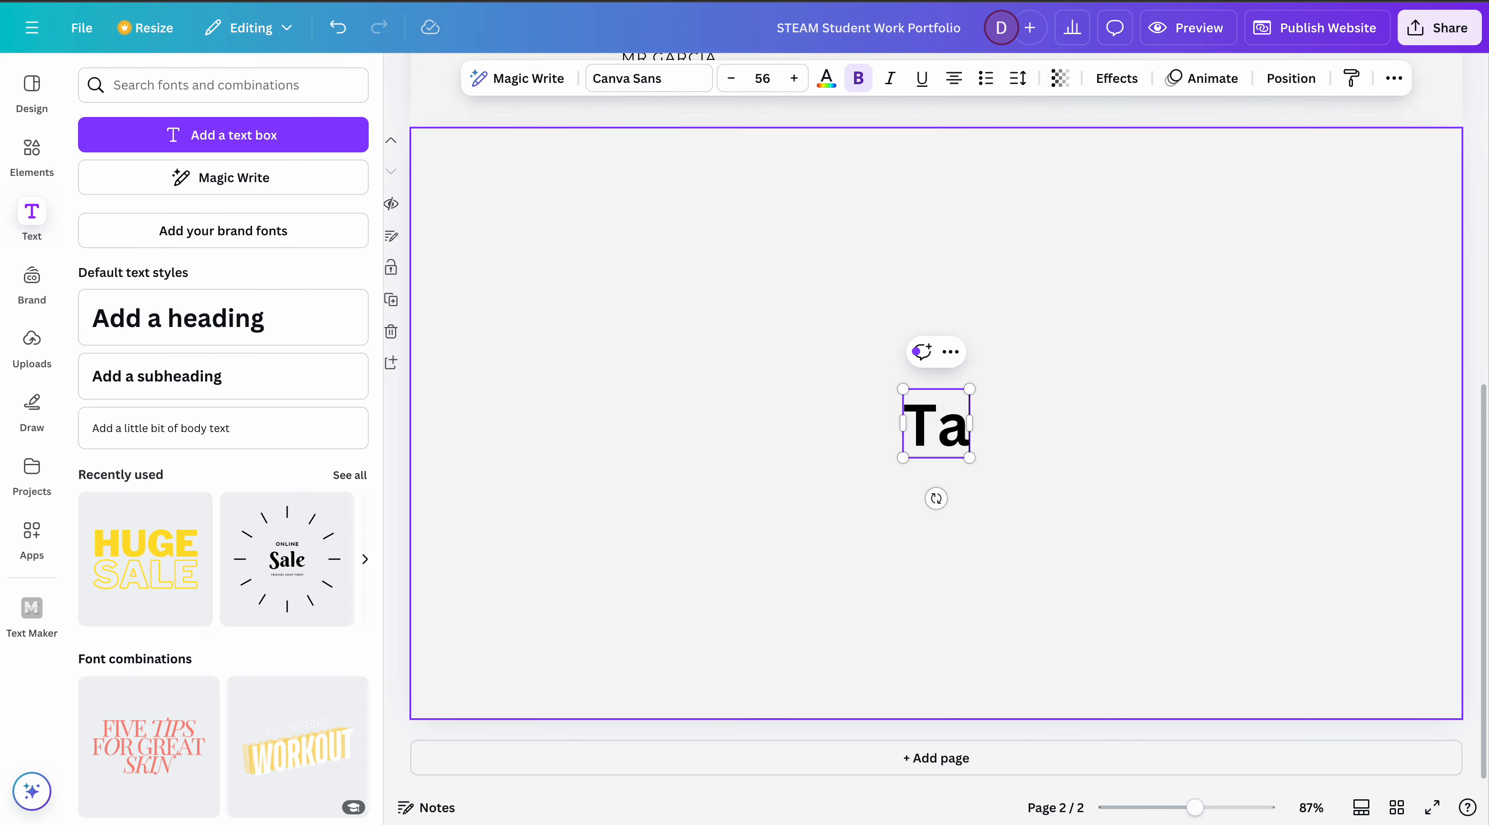
text(ble of Contents)
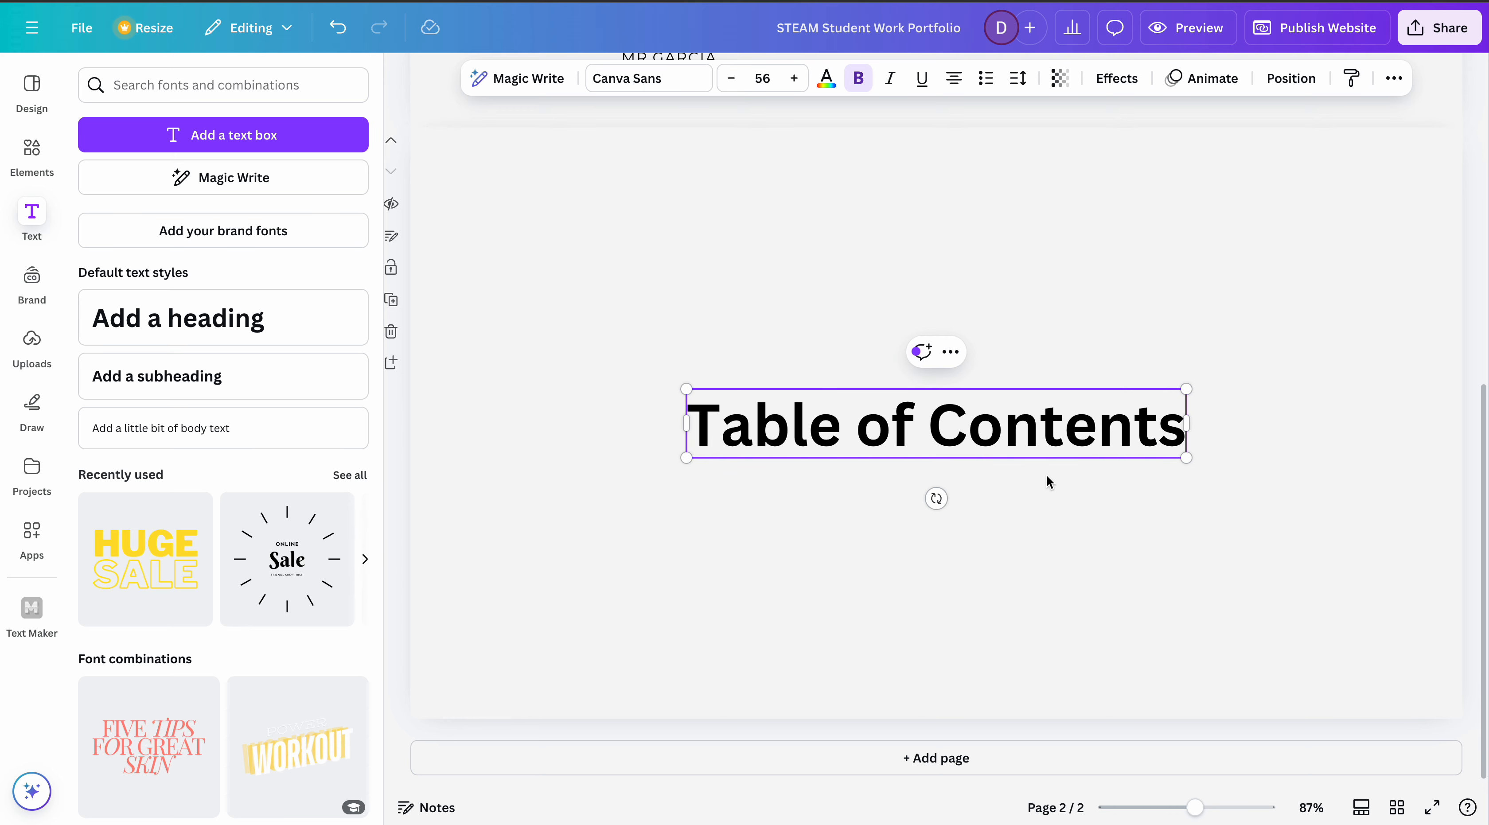
click(1084, 549)
drag(1047, 449, 1035, 252)
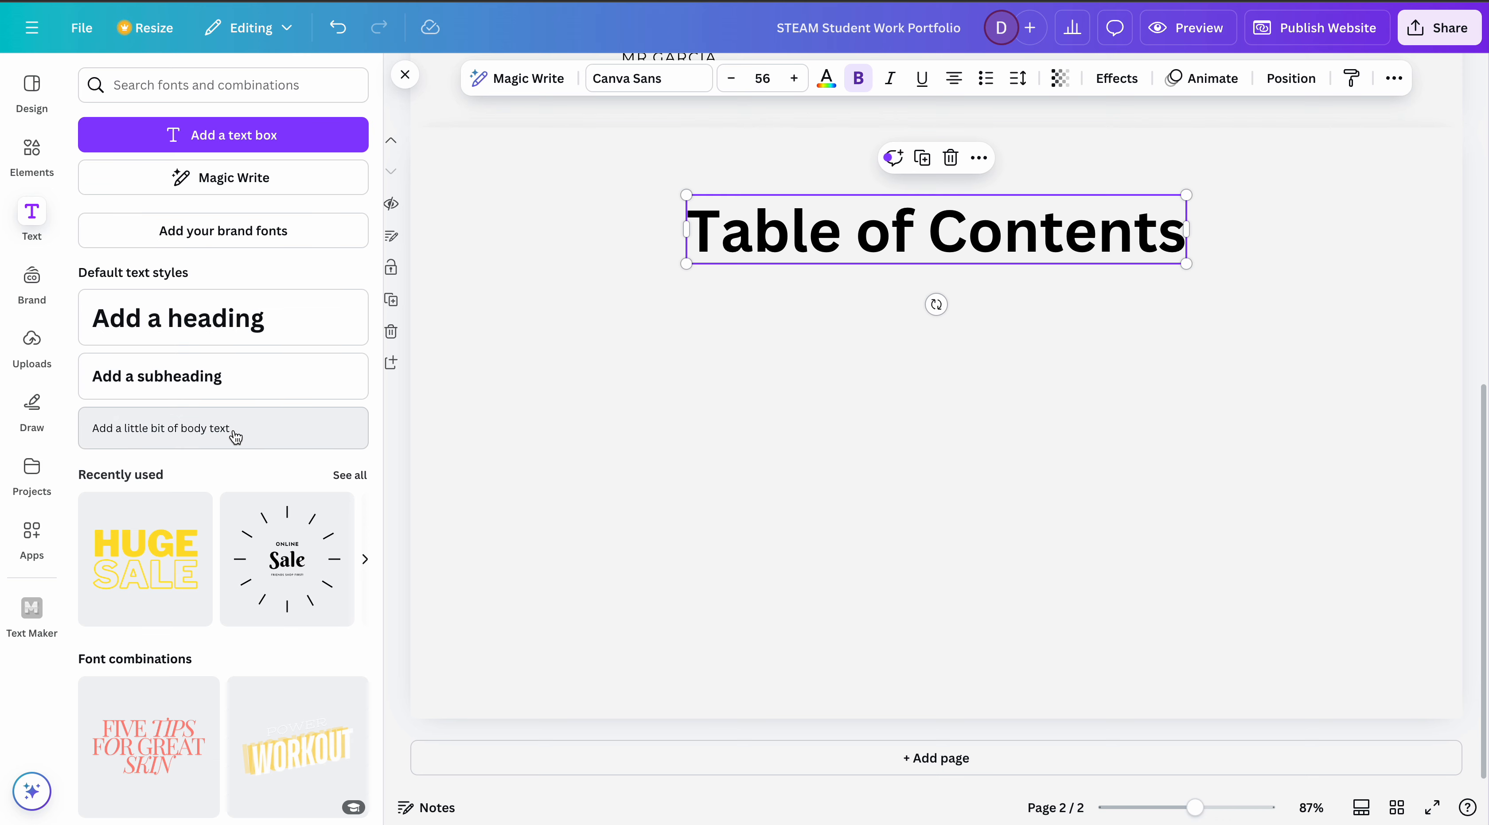
- Add a subheading beneath the Table of Contents heading and widen its text box to nearly the full page width
click(235, 393)
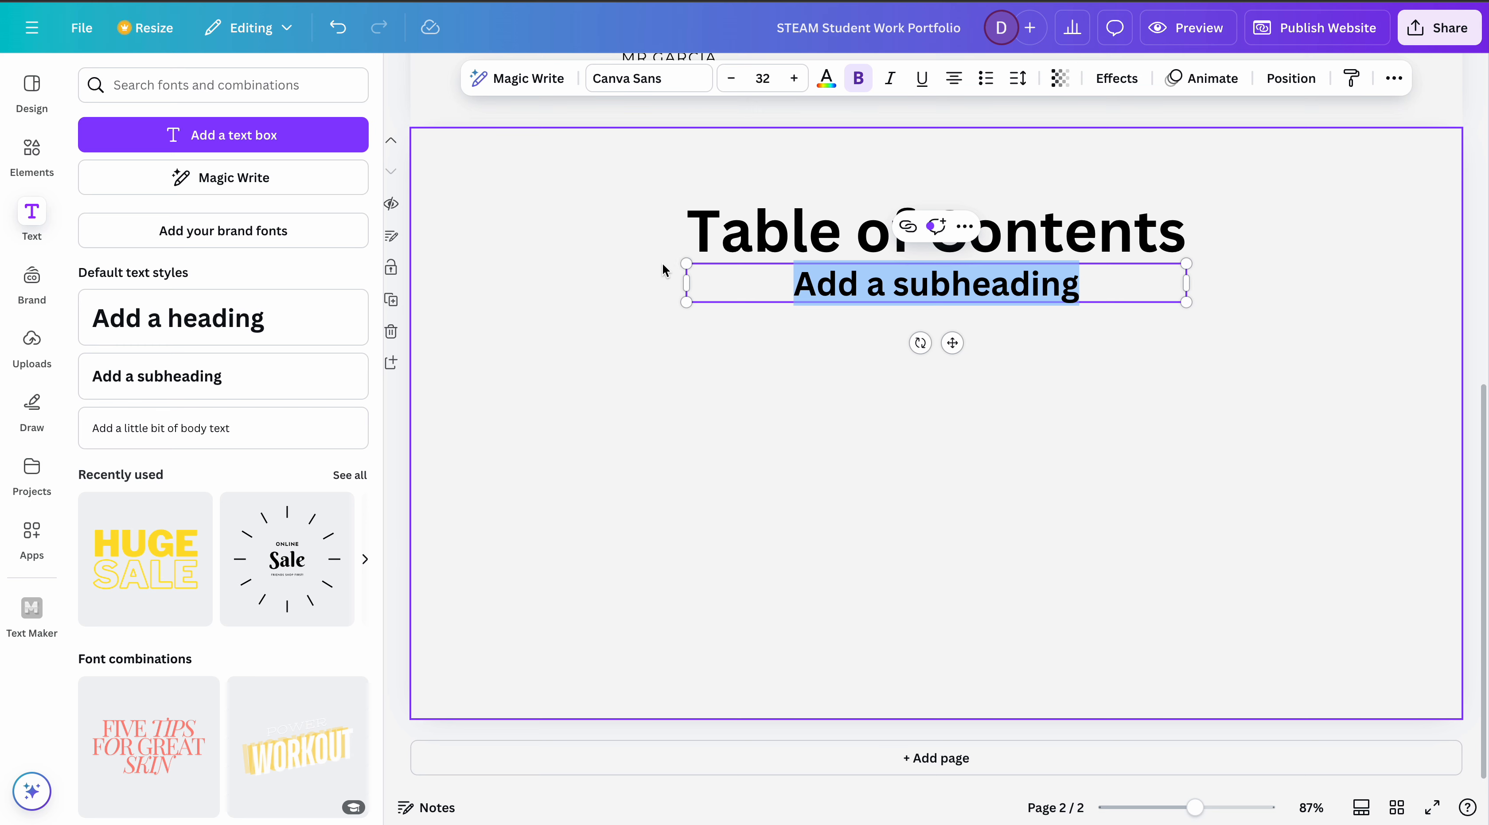
drag(686, 280, 416, 281)
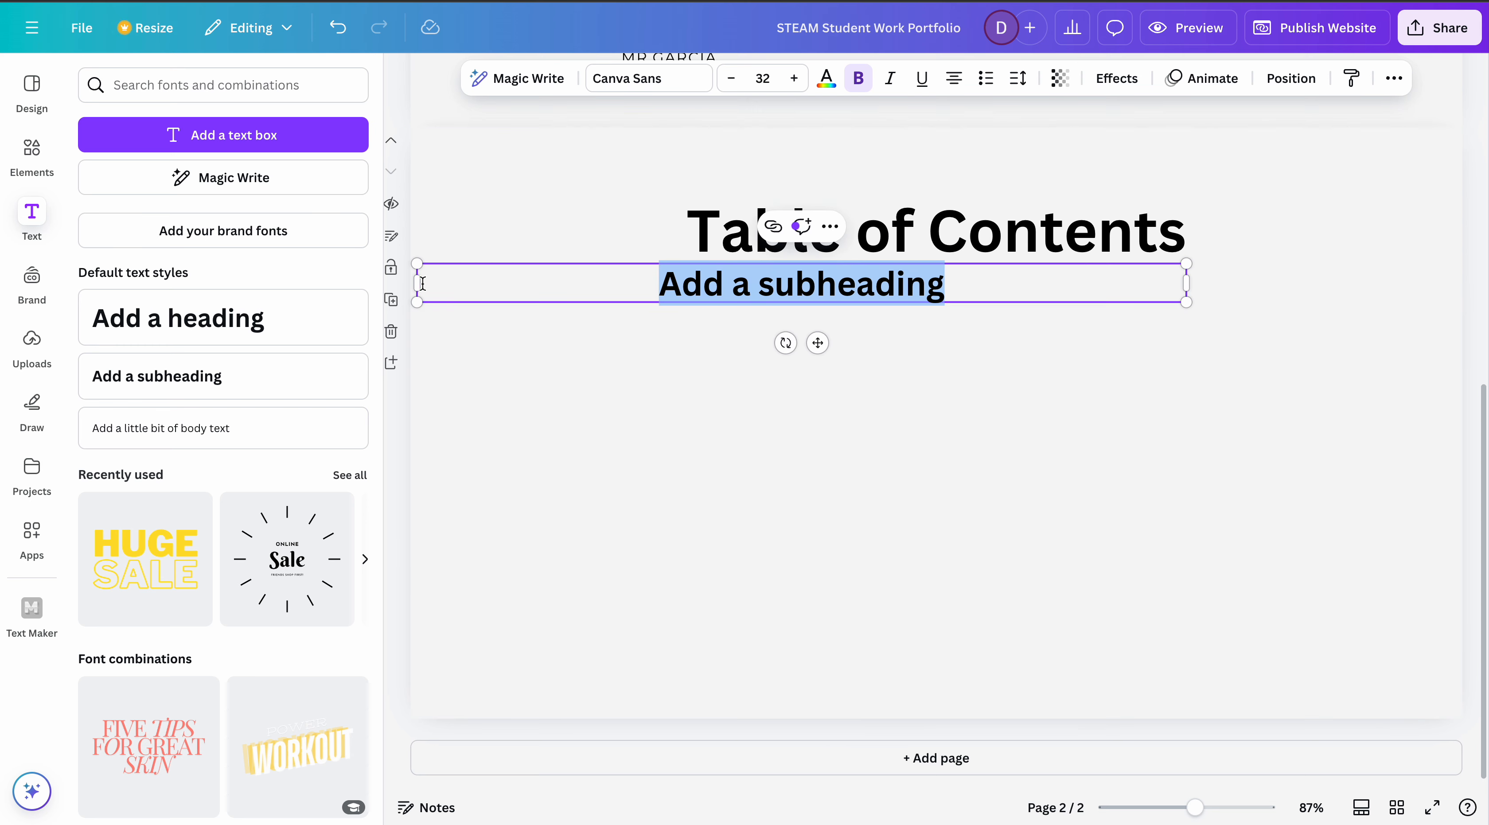
drag(1188, 287, 1457, 275)
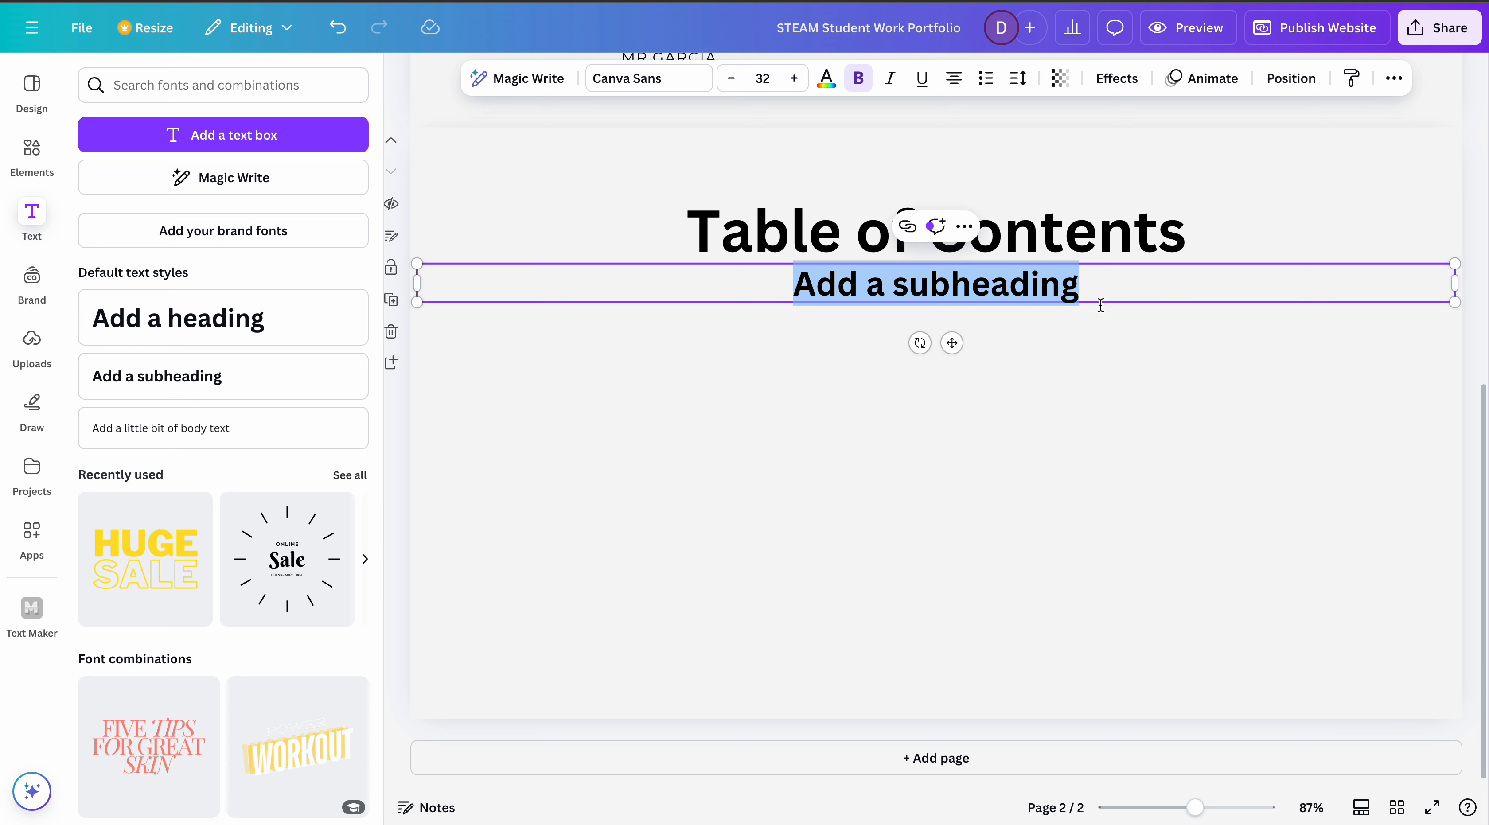
- Replace the subheading's placeholder text with "Animate a Name"
click(1100, 285)
key(BackSpace)
key(BackSpace)
key(BackSpace)
key(BackSpace)
key(BackSpace)
key(BackSpace)
key(BackSpace)
key(BackSpace)
key(BackSpace)
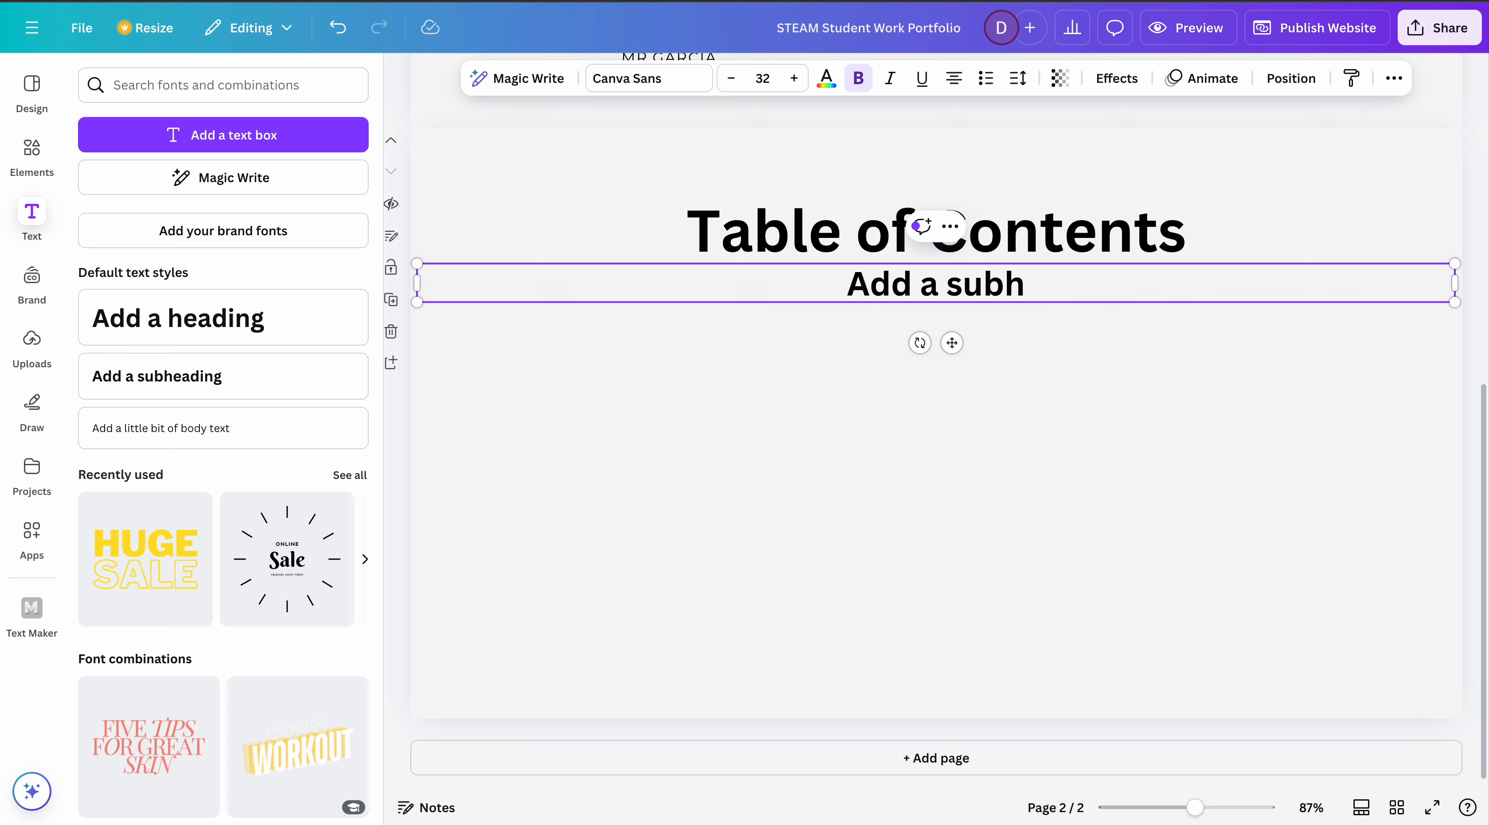
text(Animate a A)
key(BackSpace)
text(N)
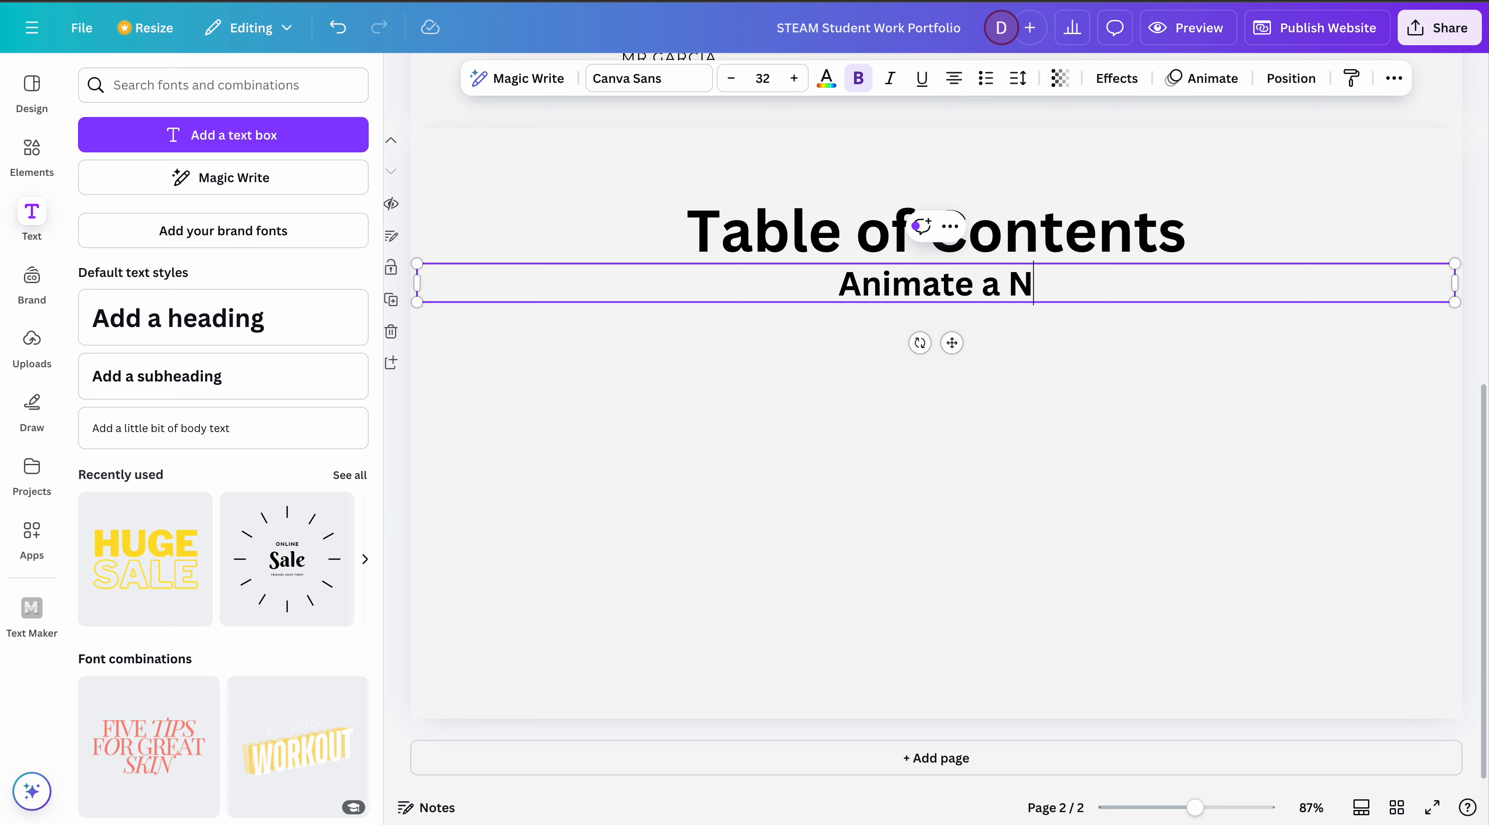
text(ame.....)
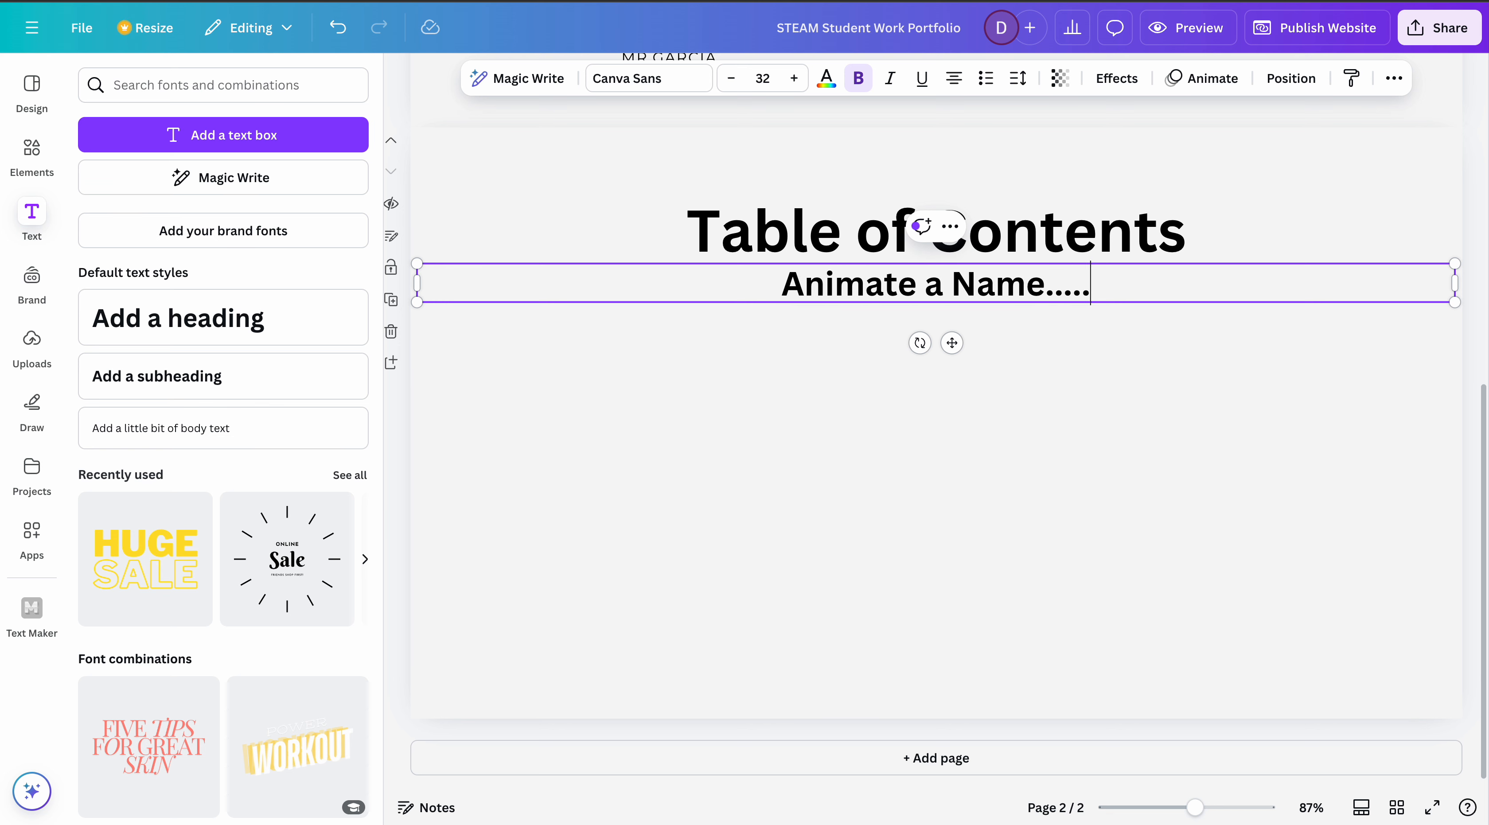
text(...........................)
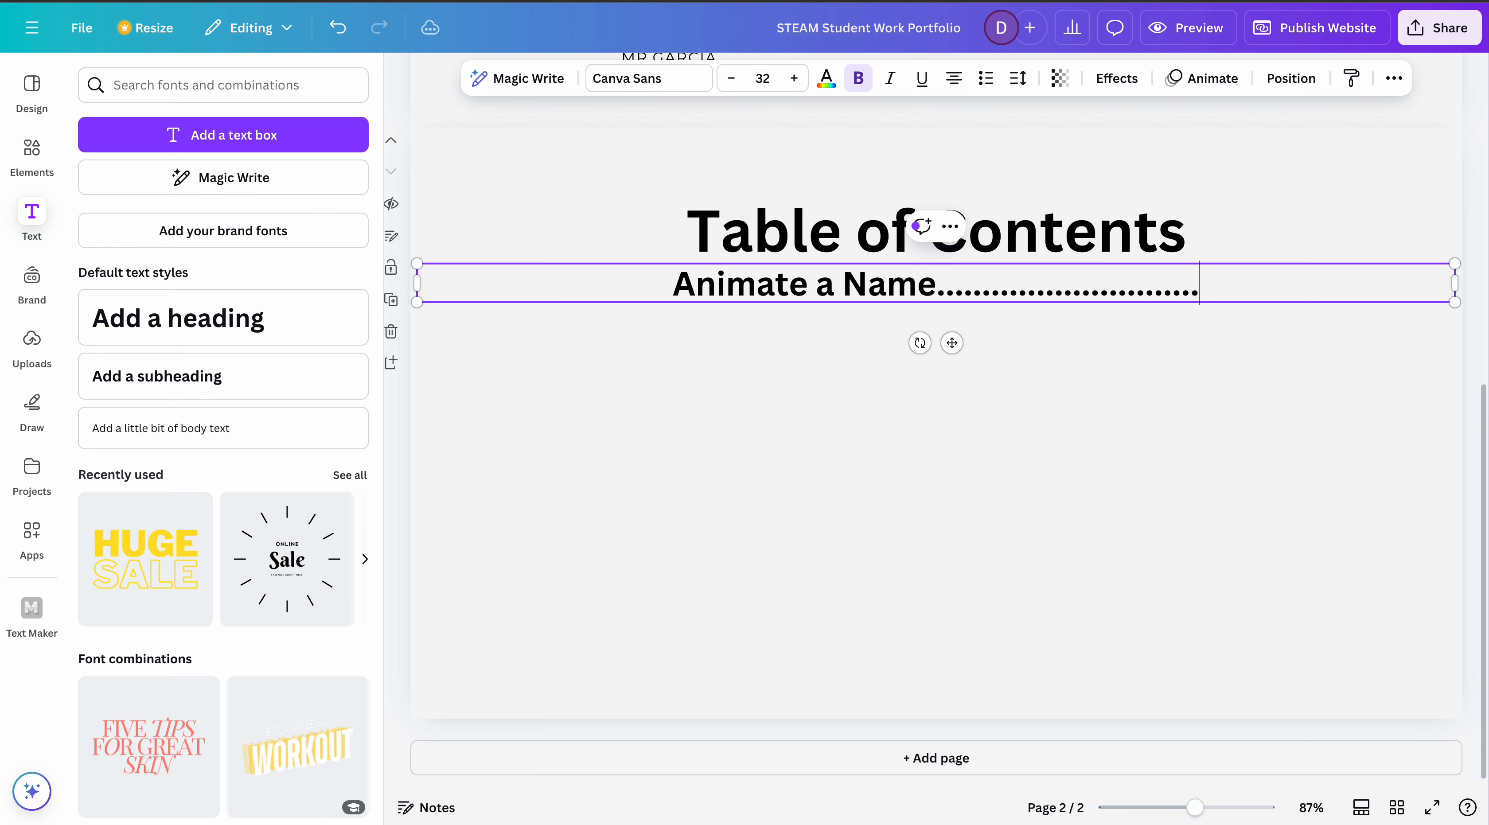
text(..................................)
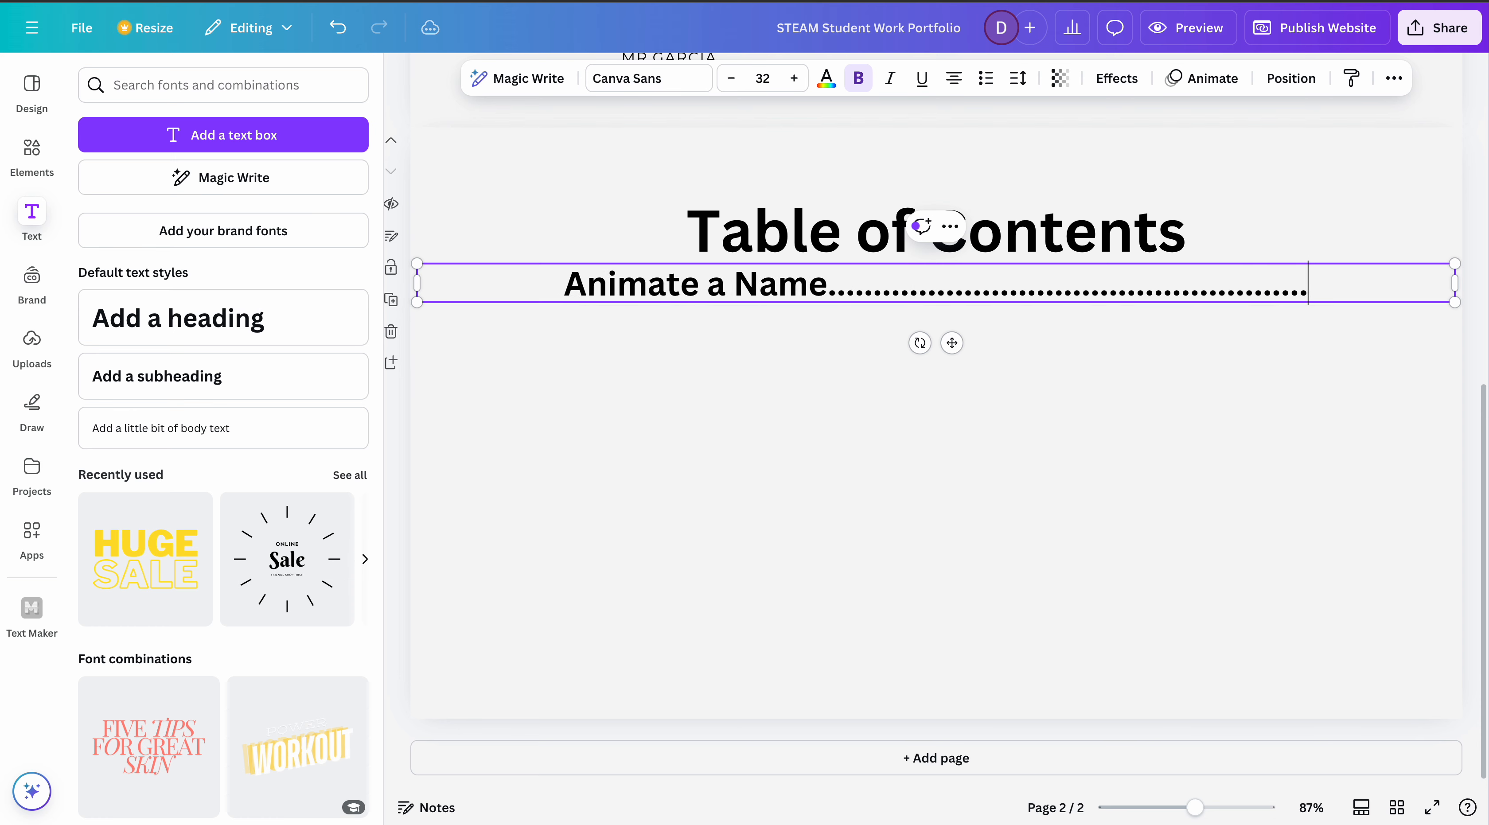
text(....................)
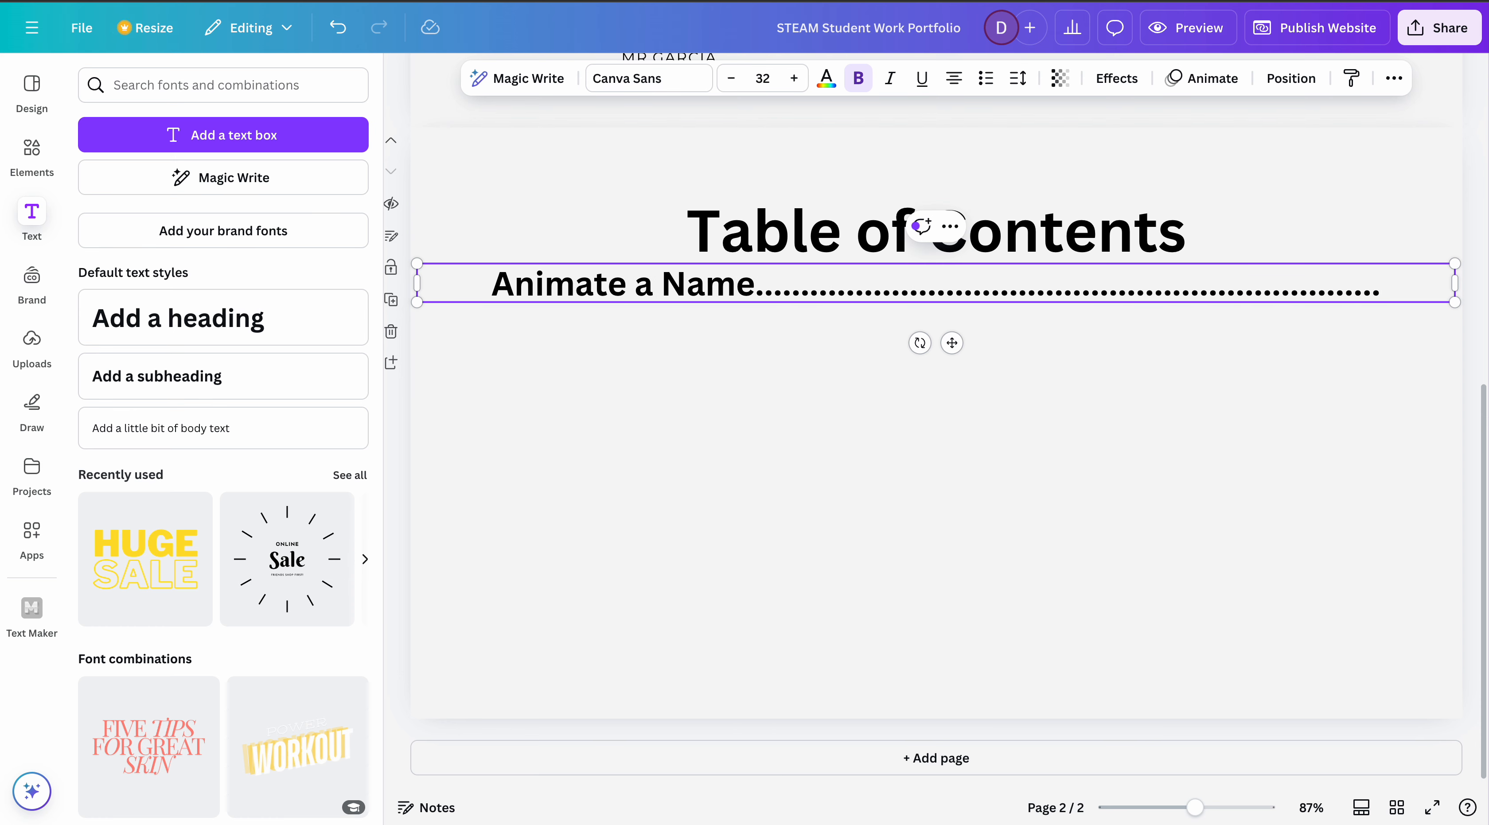
text(Pagw)
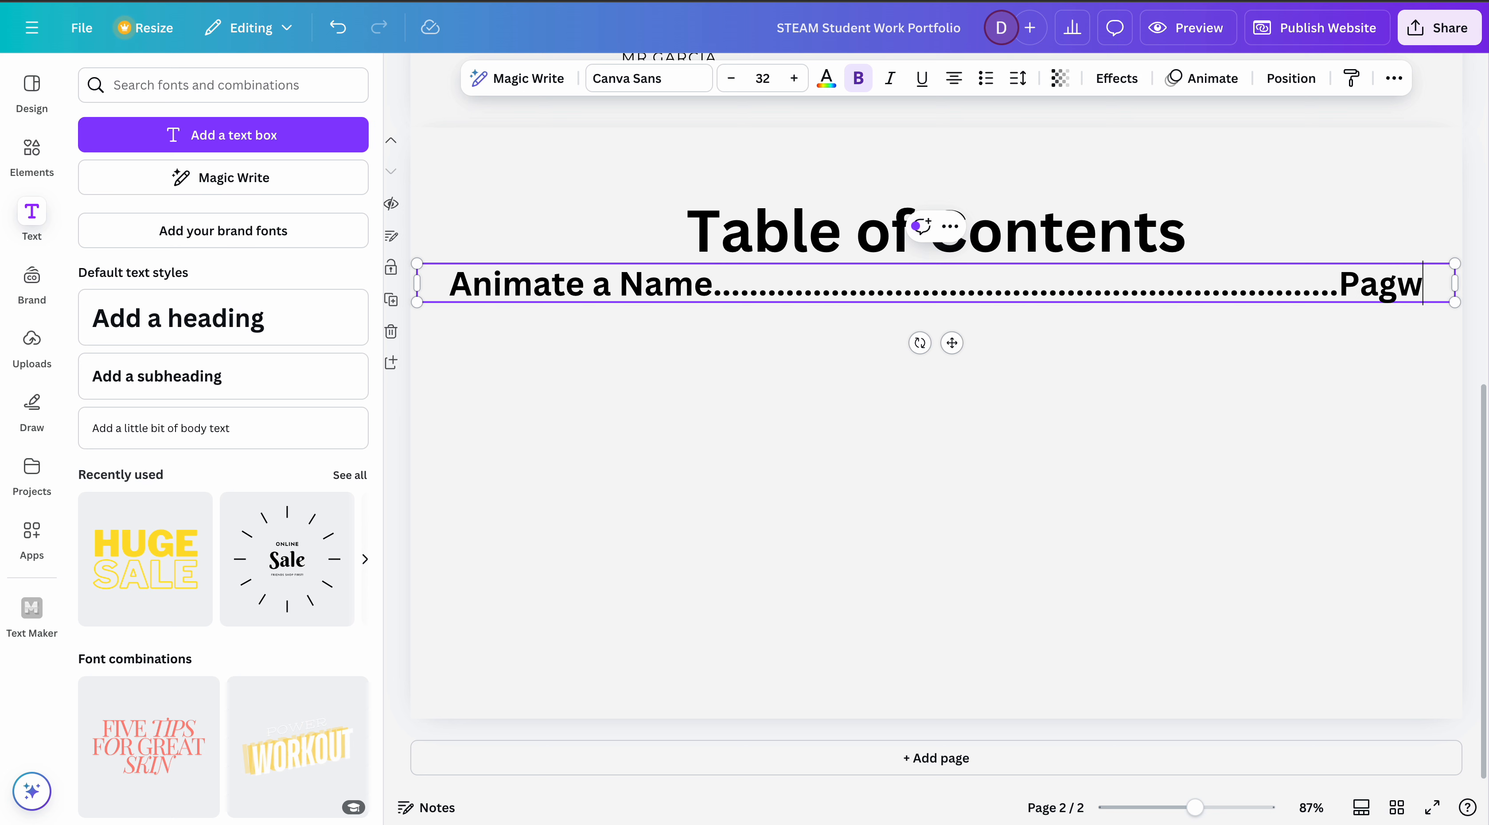
- Complete the "Animate a Name" entry with a long dotted leader ending in "Page 1", followed by a new line
key(BackSpace)
text(e 1)
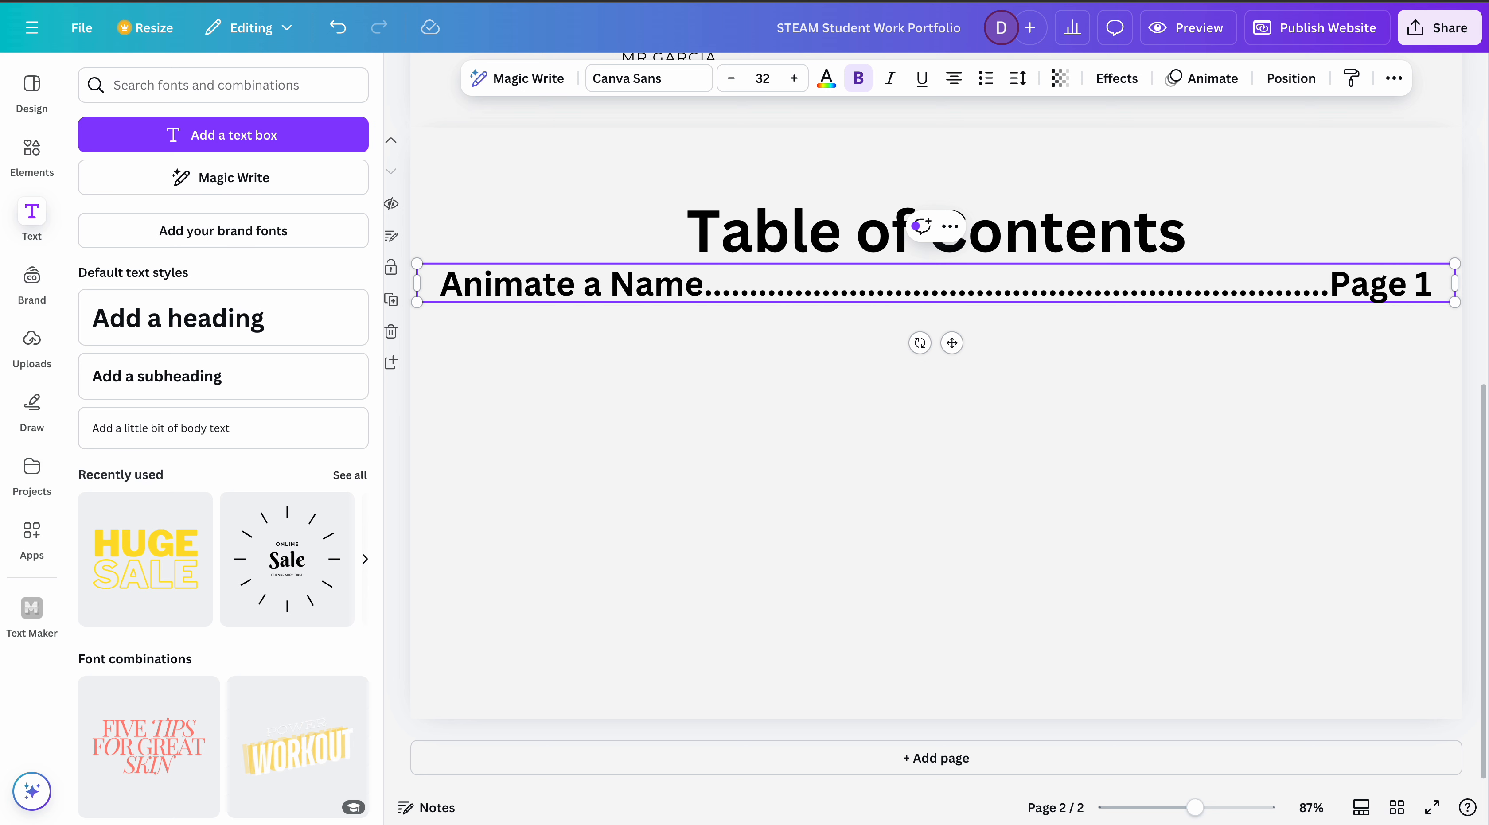
key(Return)
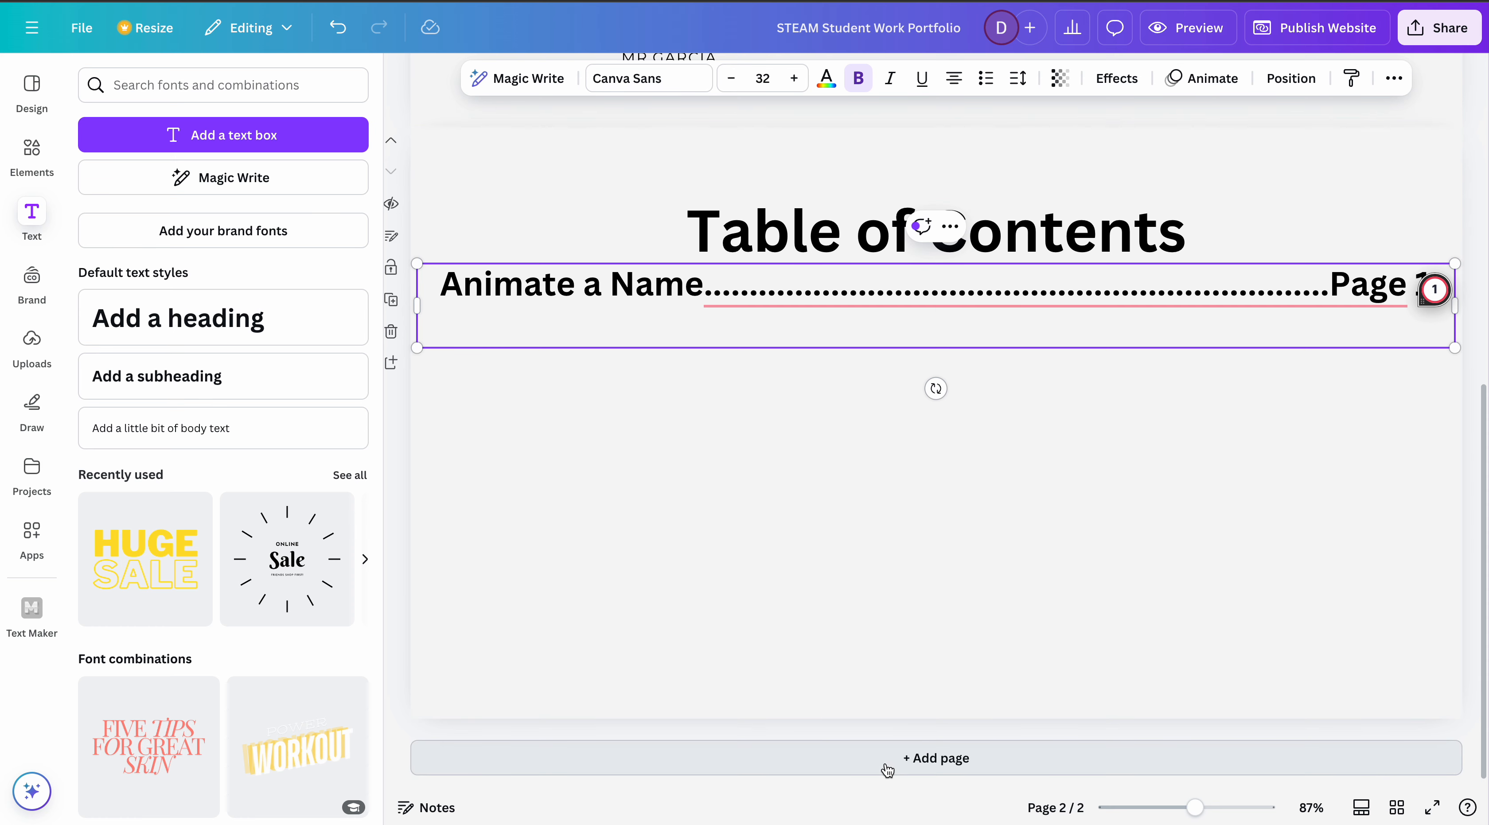
click(948, 675)
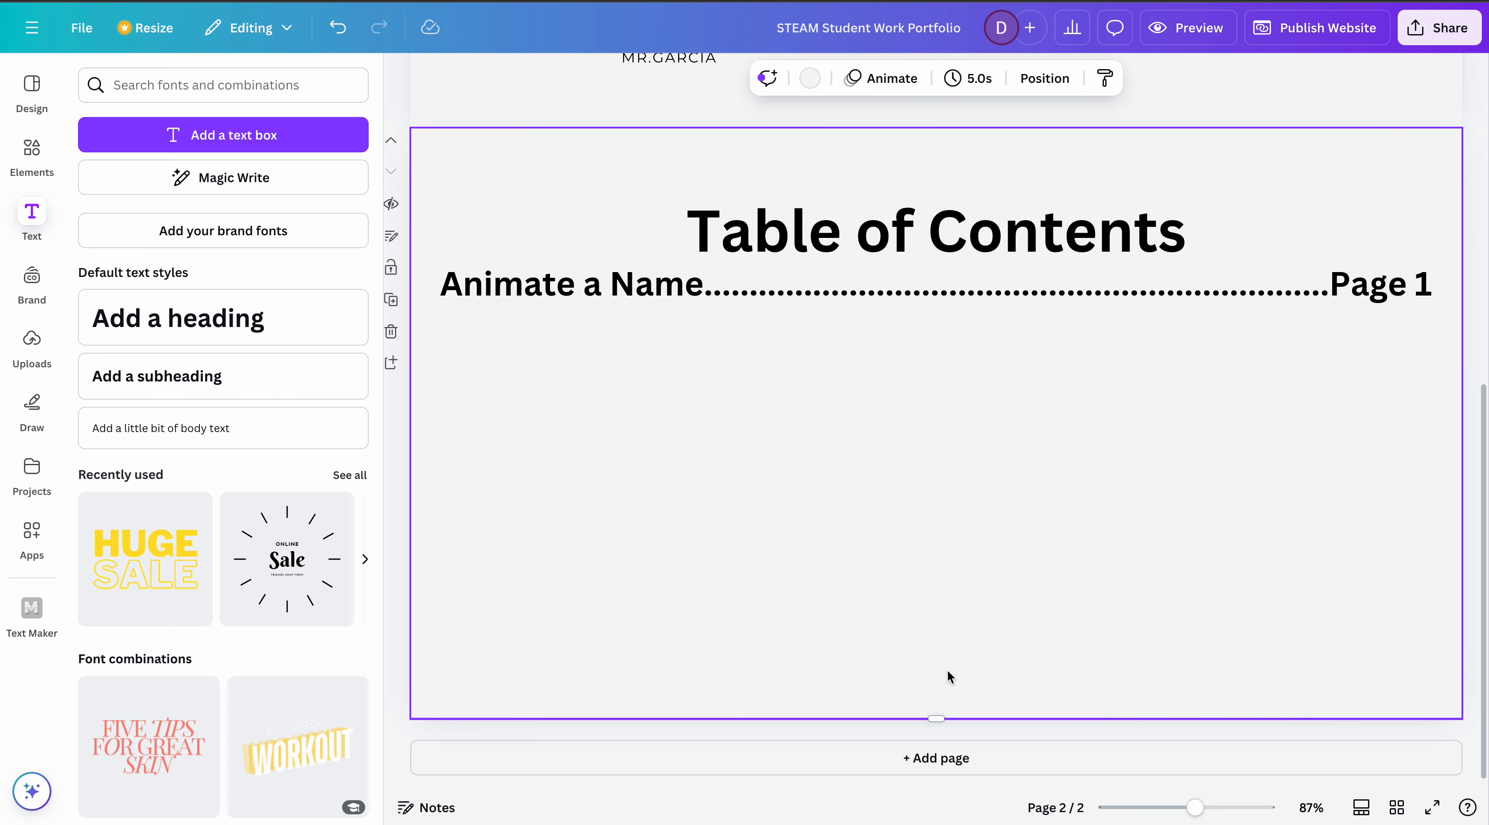
- Add a third page and upload the image "Screen Shot 2024-09-26 at 11.12.42 AM" from the Desktop
click(940, 758)
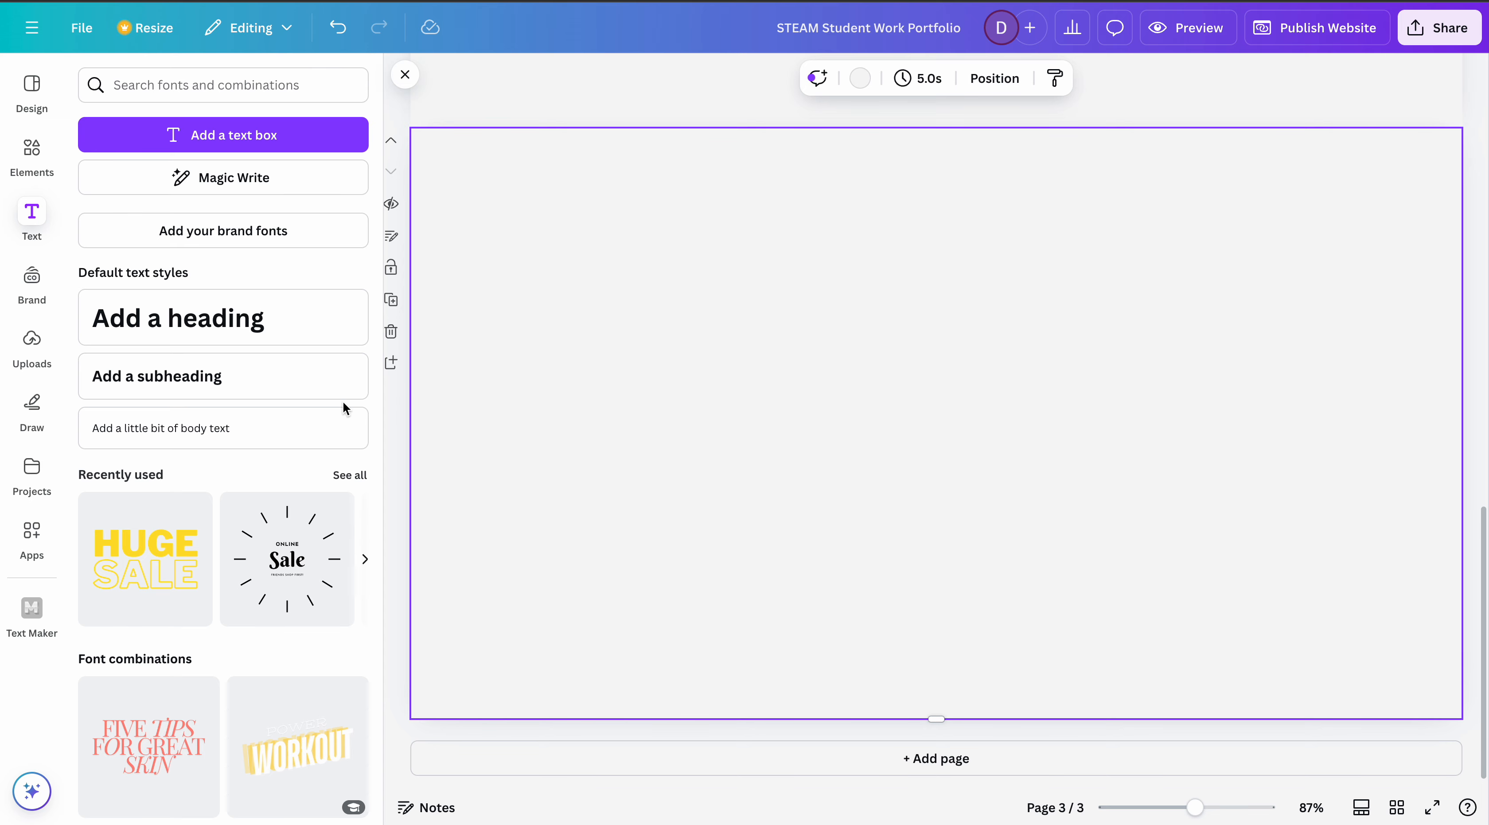
click(34, 346)
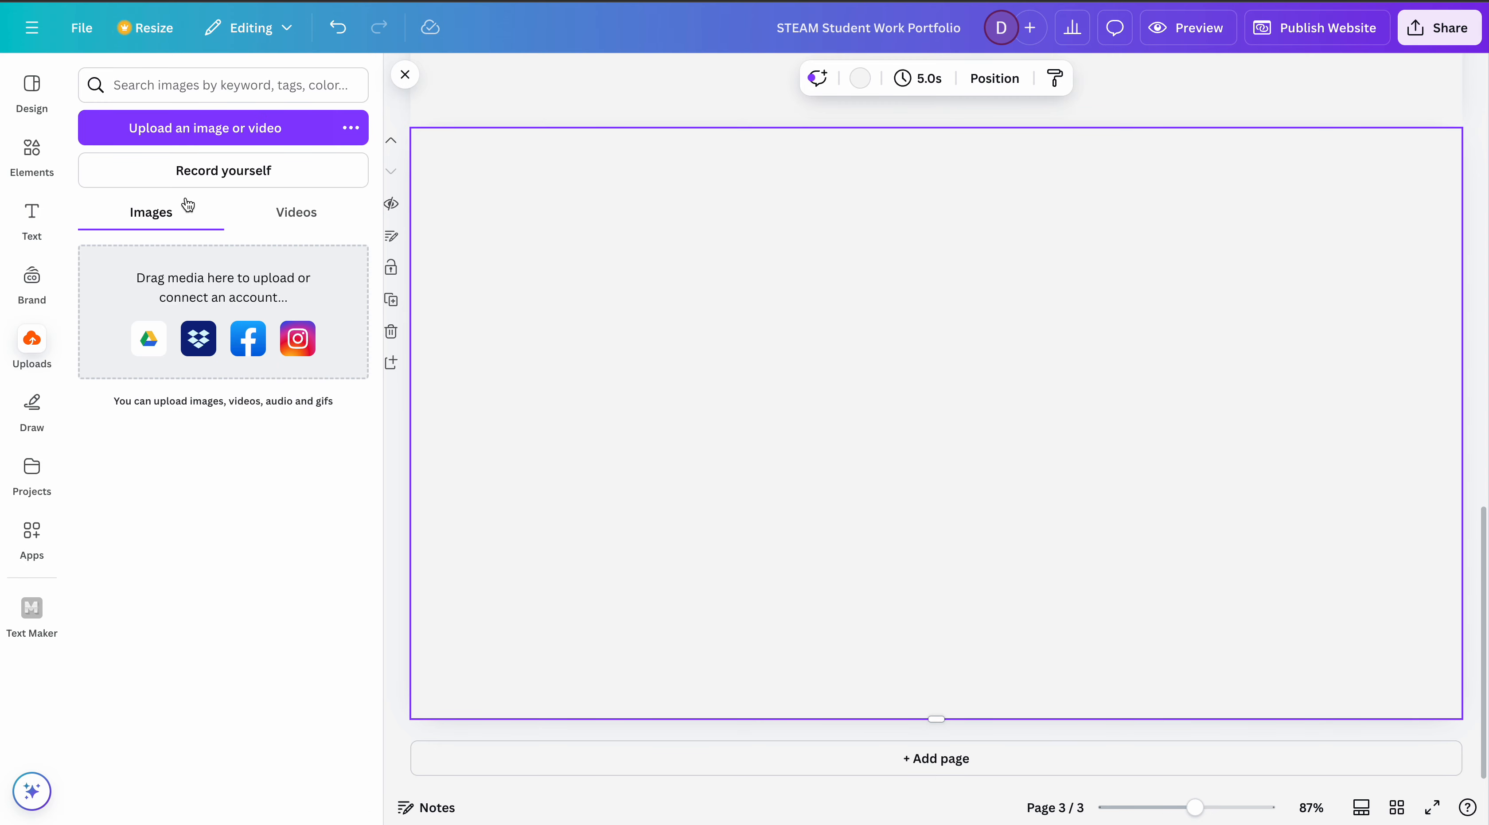
click(213, 133)
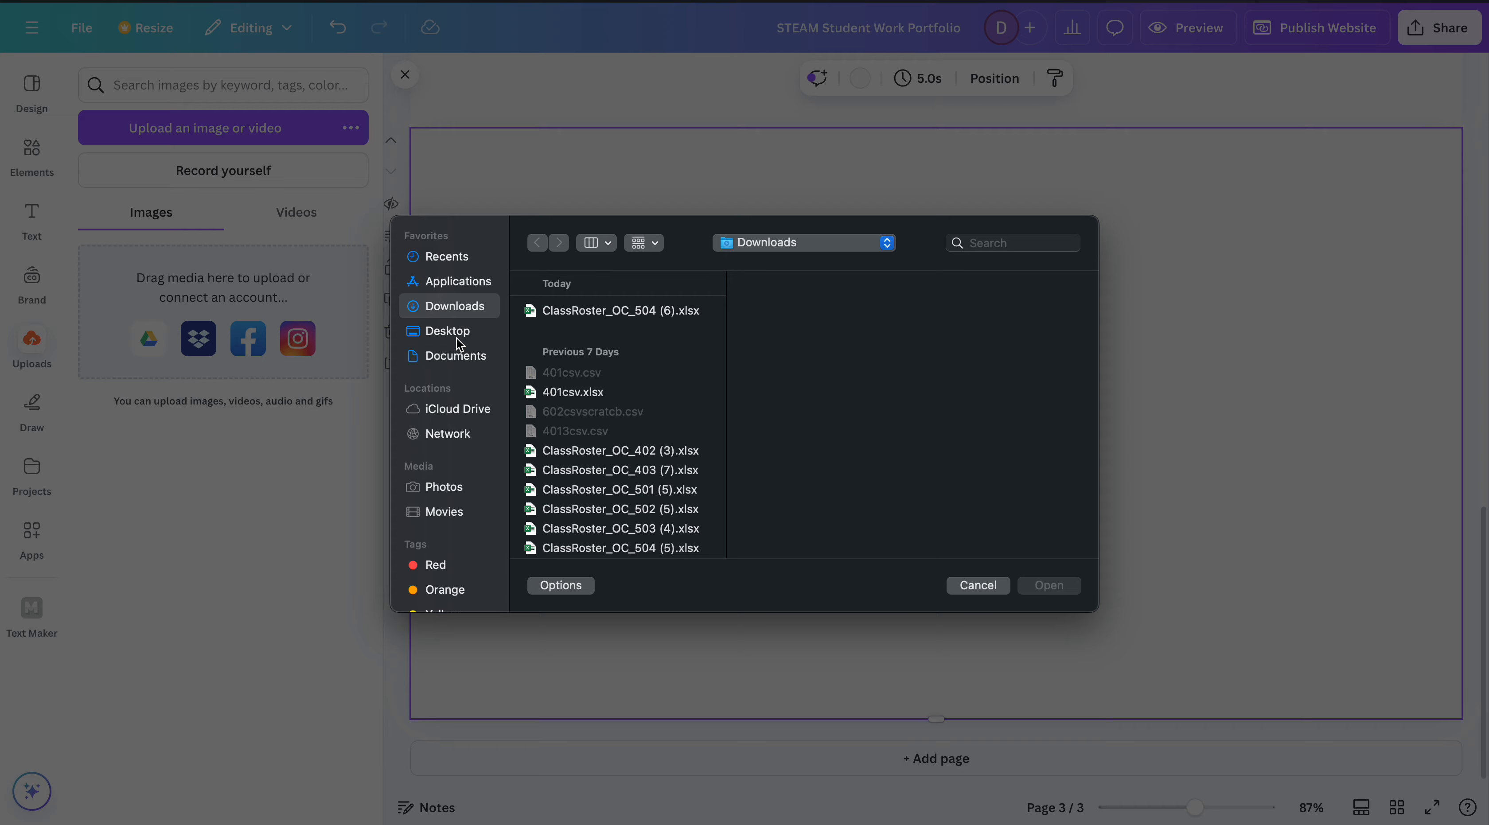
click(457, 339)
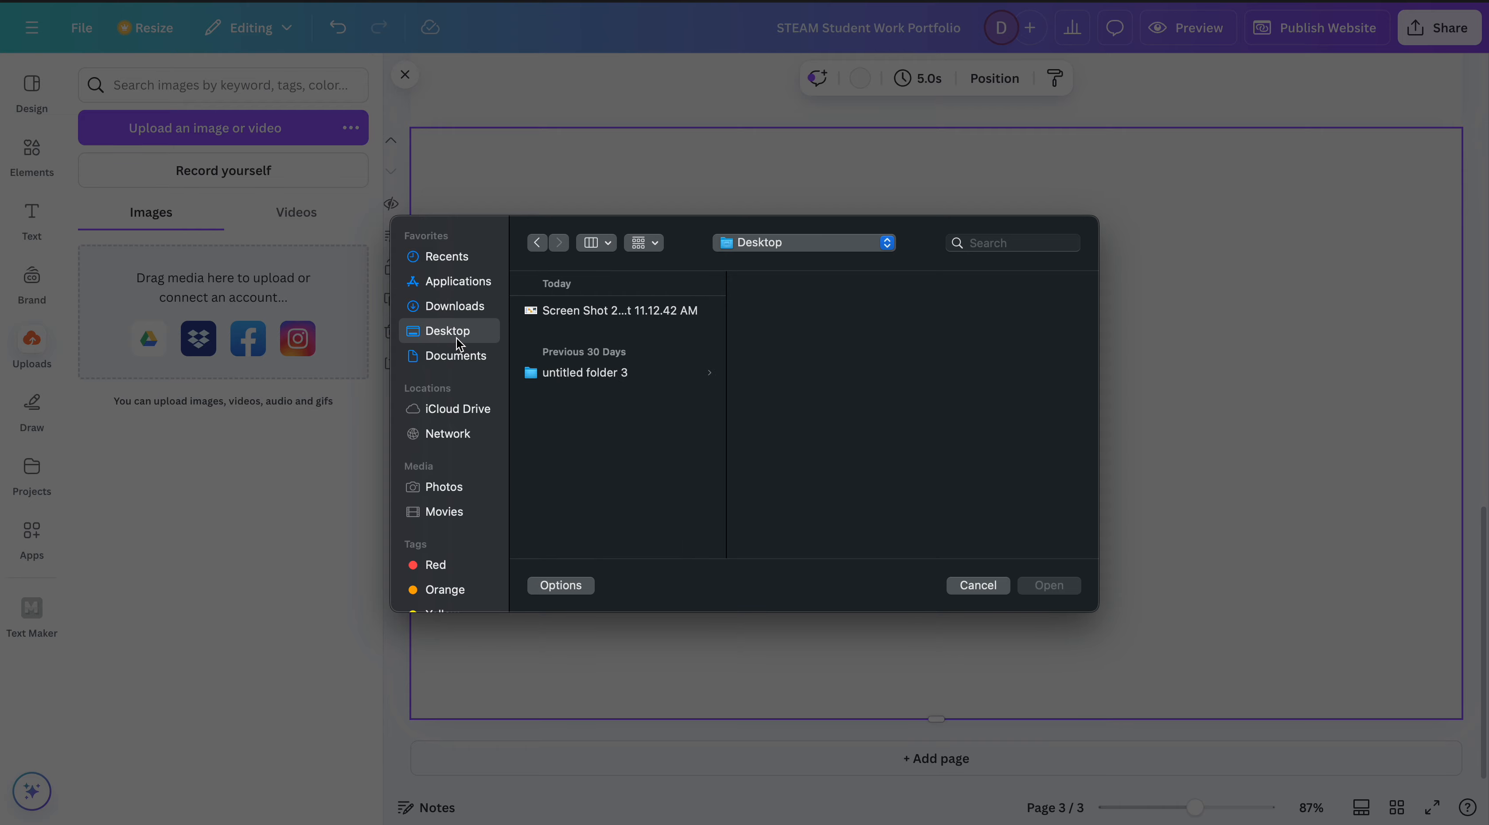
click(574, 315)
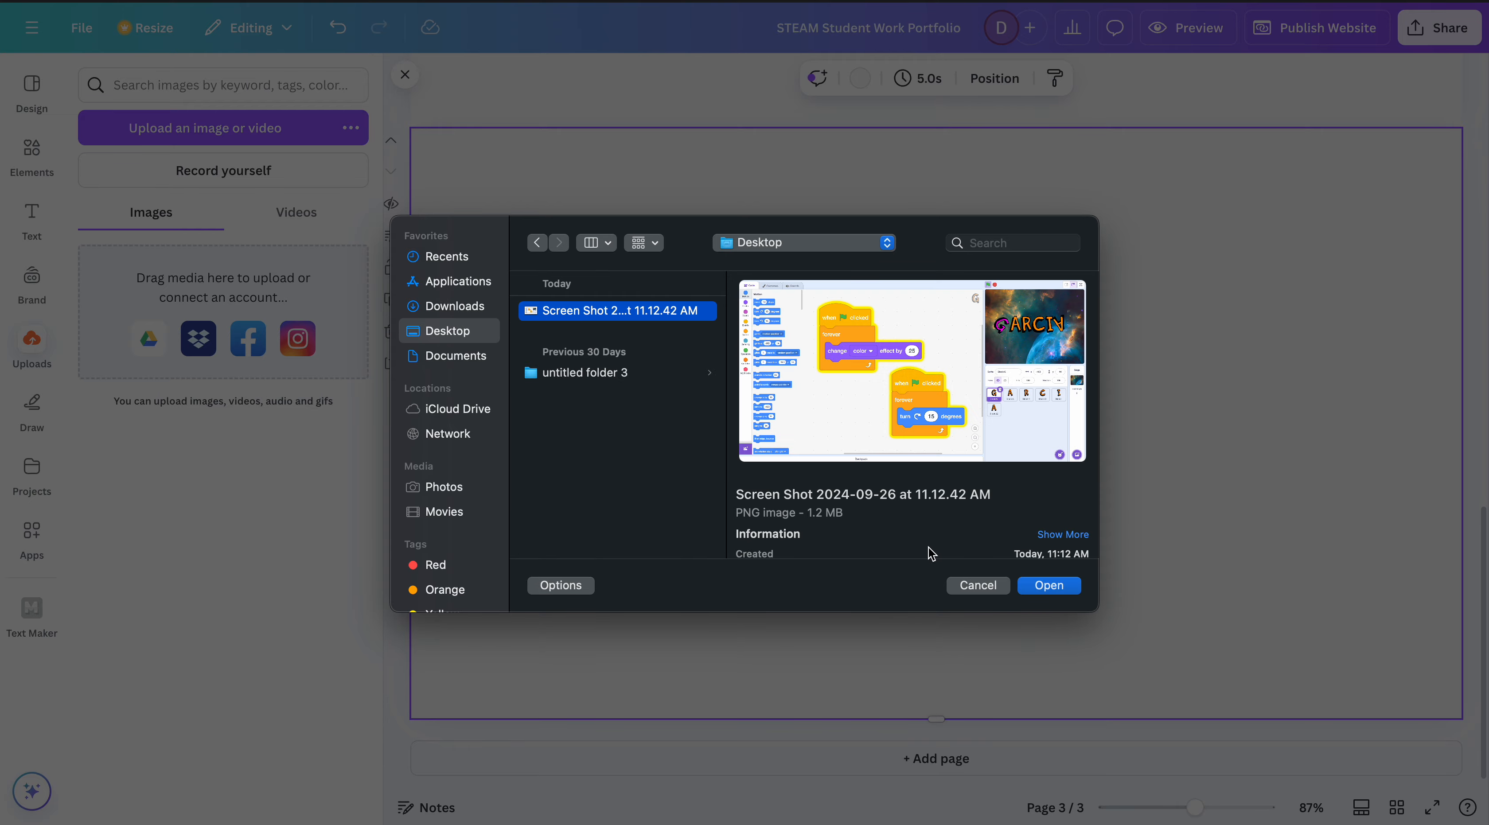
click(1044, 587)
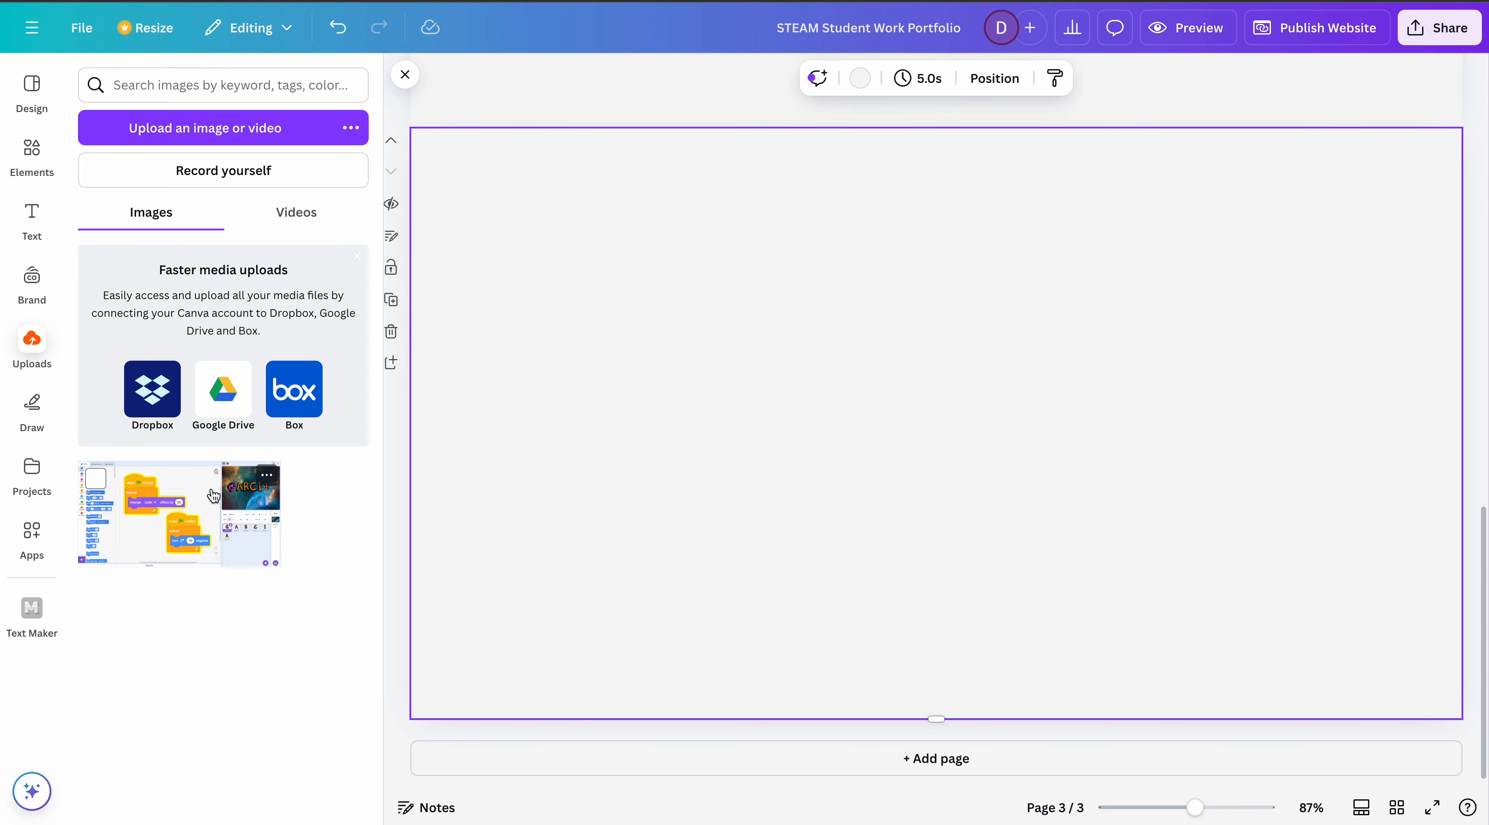
- Place the uploaded screenshot on page 3, scaled down and centered against the page's upper edge with free space beneath it
drag(212, 496, 625, 179)
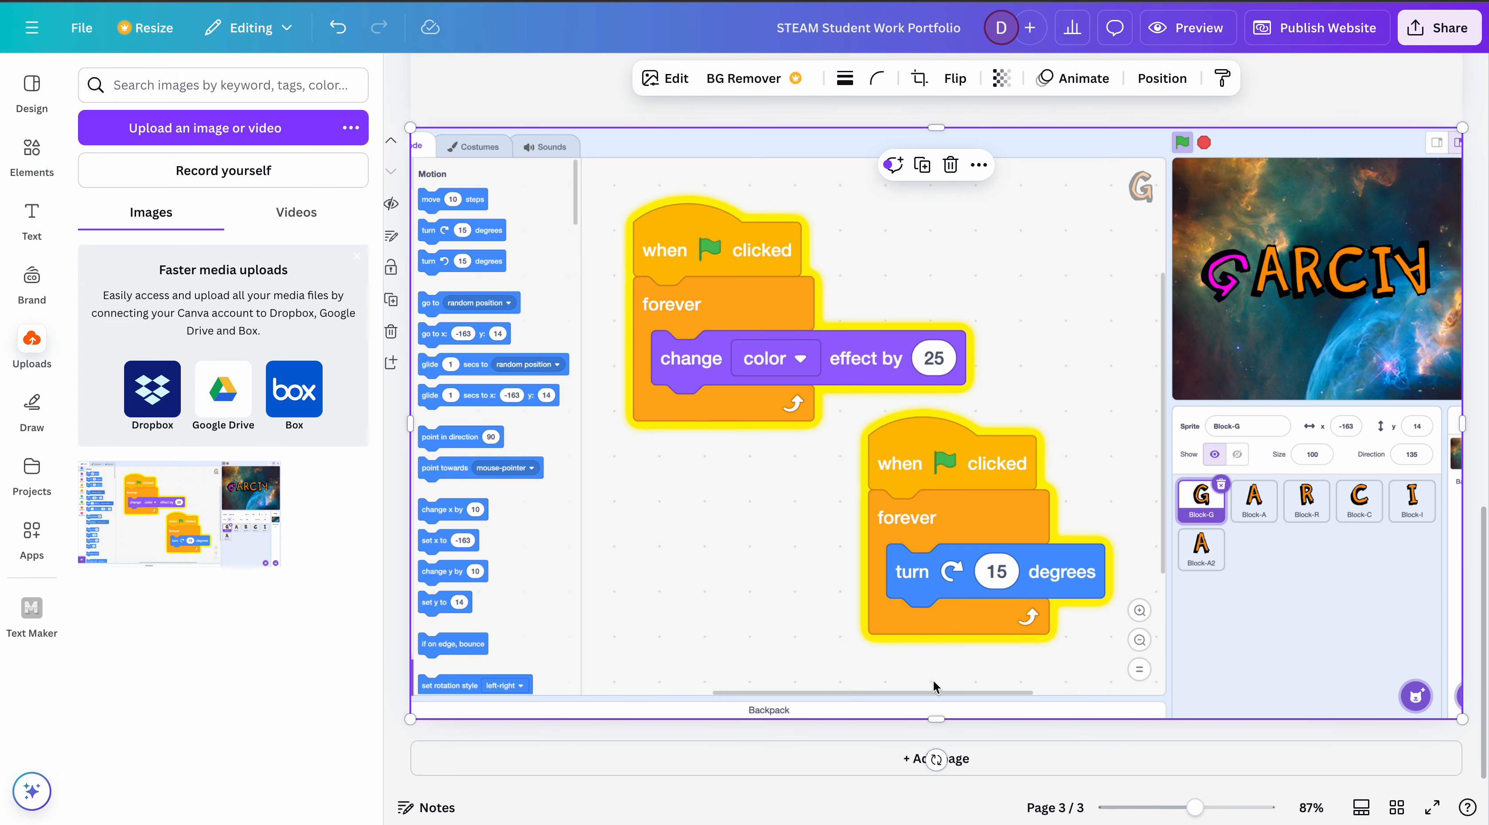
mouse_move(940, 718)
mouse_down()
mouse_move(942, 633)
mouse_move(960, 712)
mouse_up()
key(ctrl+z)
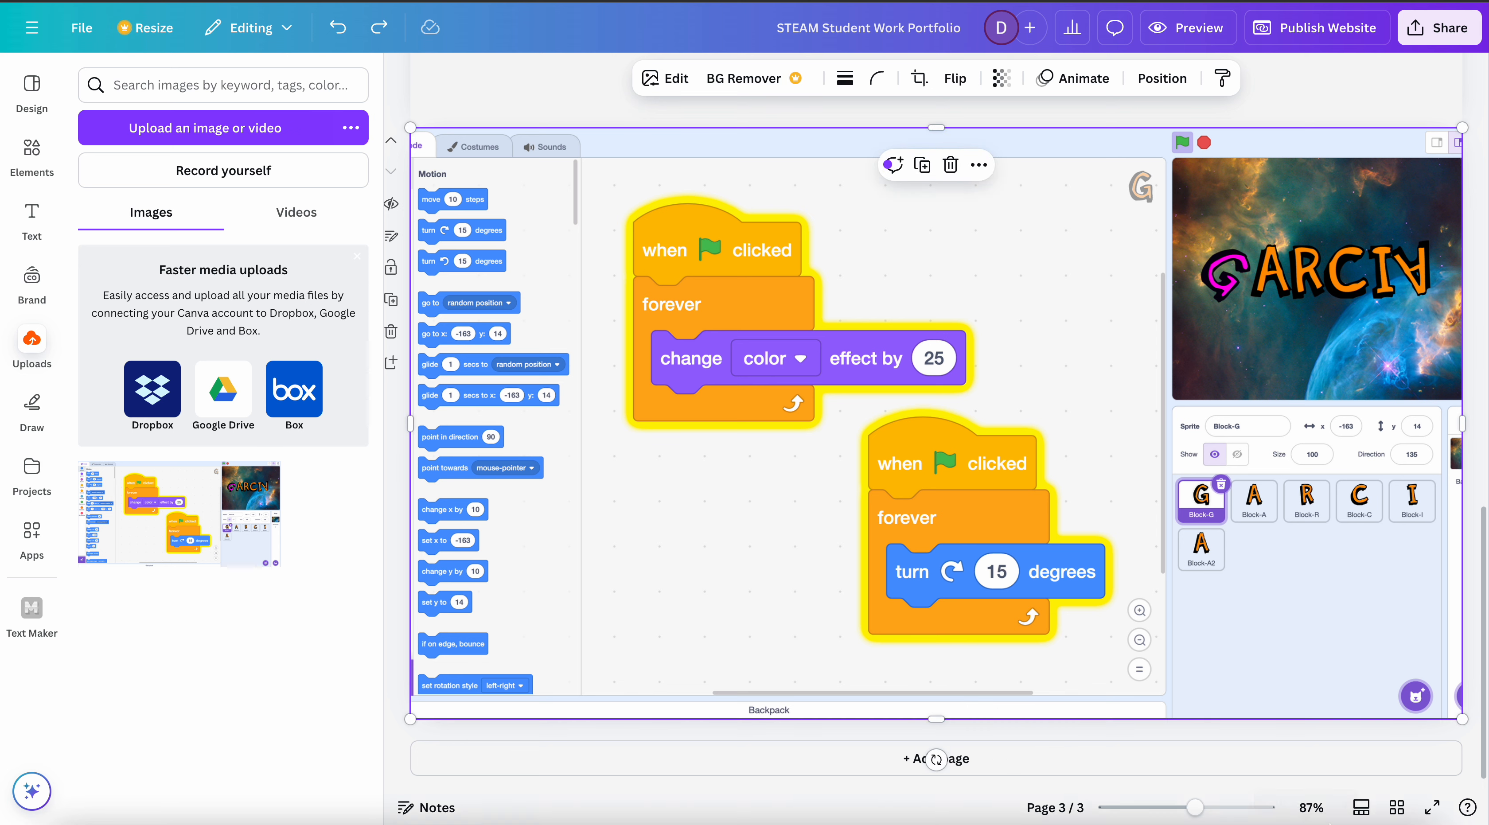
drag(1469, 717, 1267, 608)
drag(1021, 405, 1118, 403)
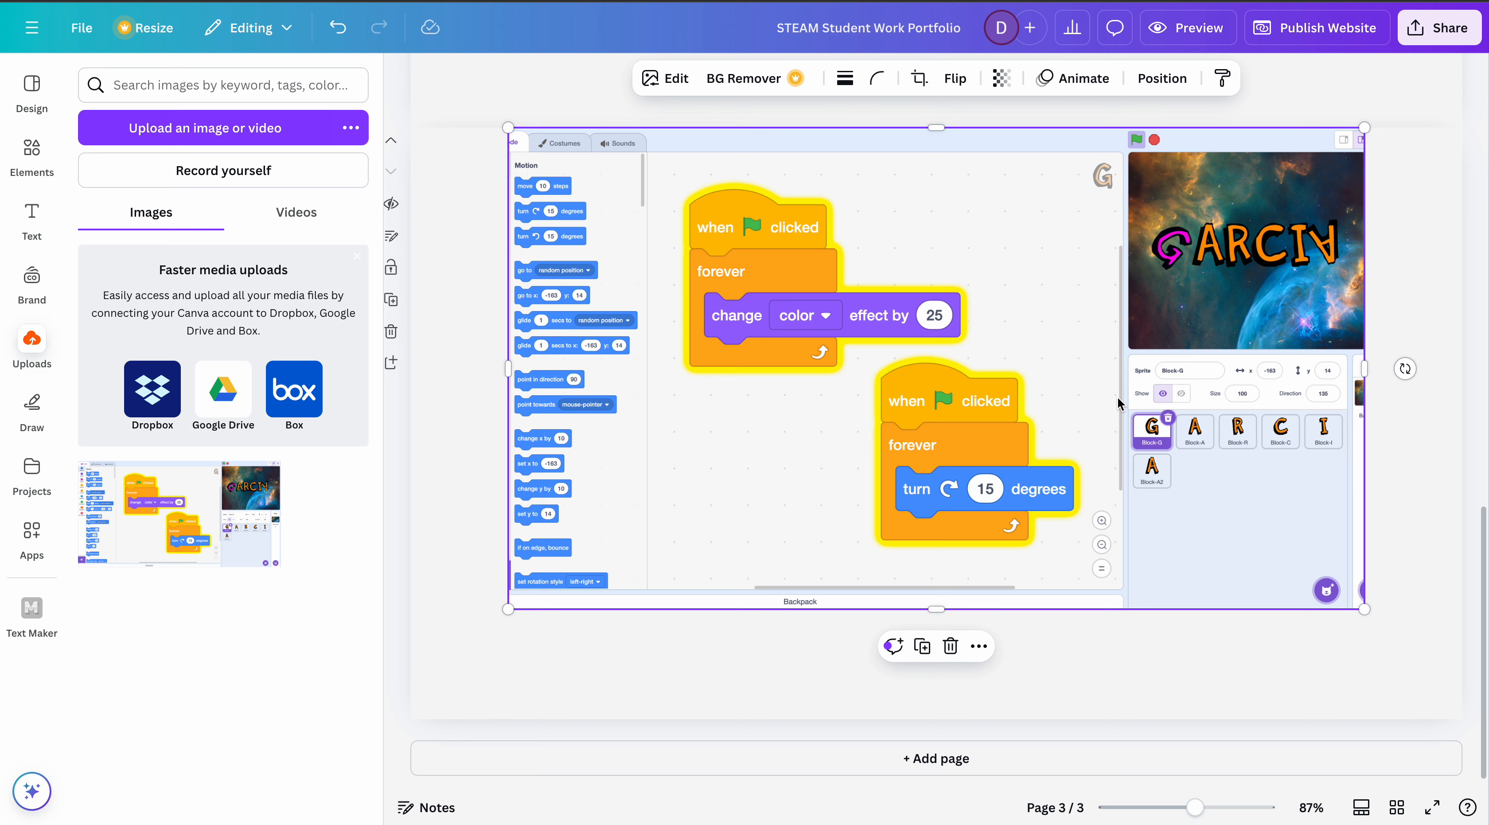
- Add a text box enlarged to font size 35 and place it beneath the screenshot, aligned with the image's left edge
click(31, 215)
click(475, 653)
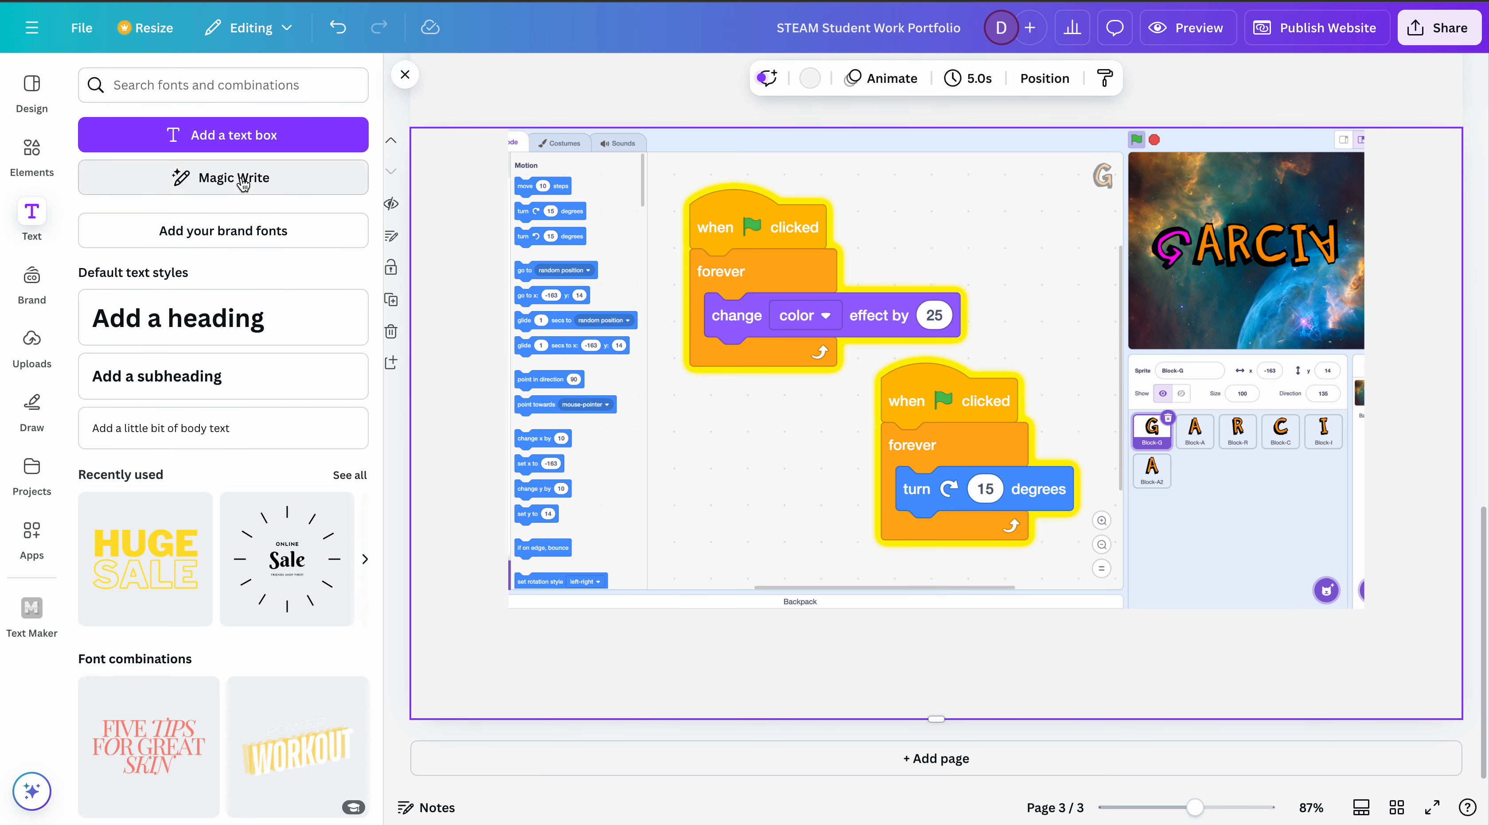
click(218, 139)
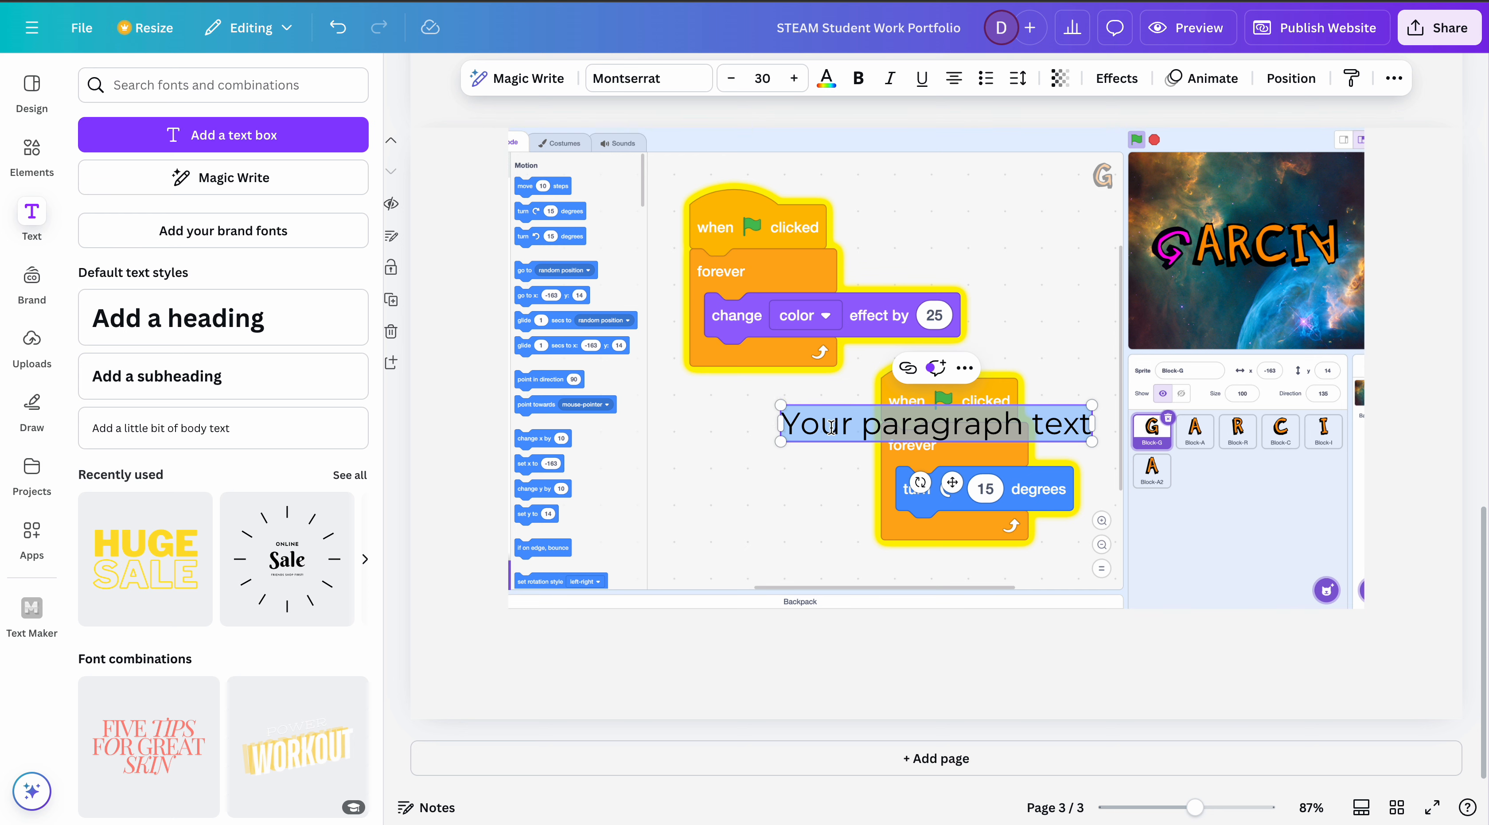
drag(781, 441, 754, 690)
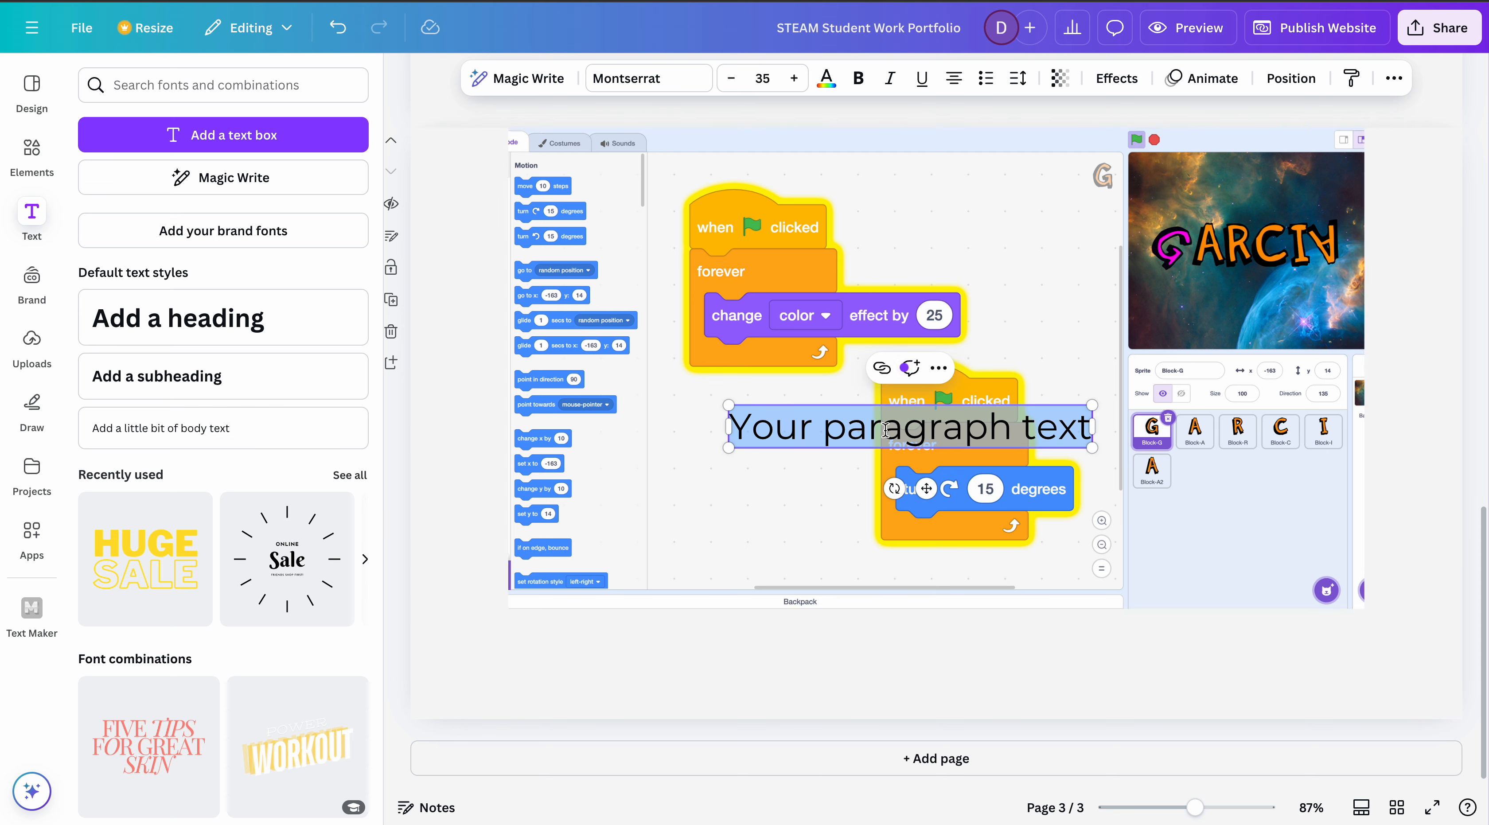
key(Escape)
drag(925, 489, 705, 708)
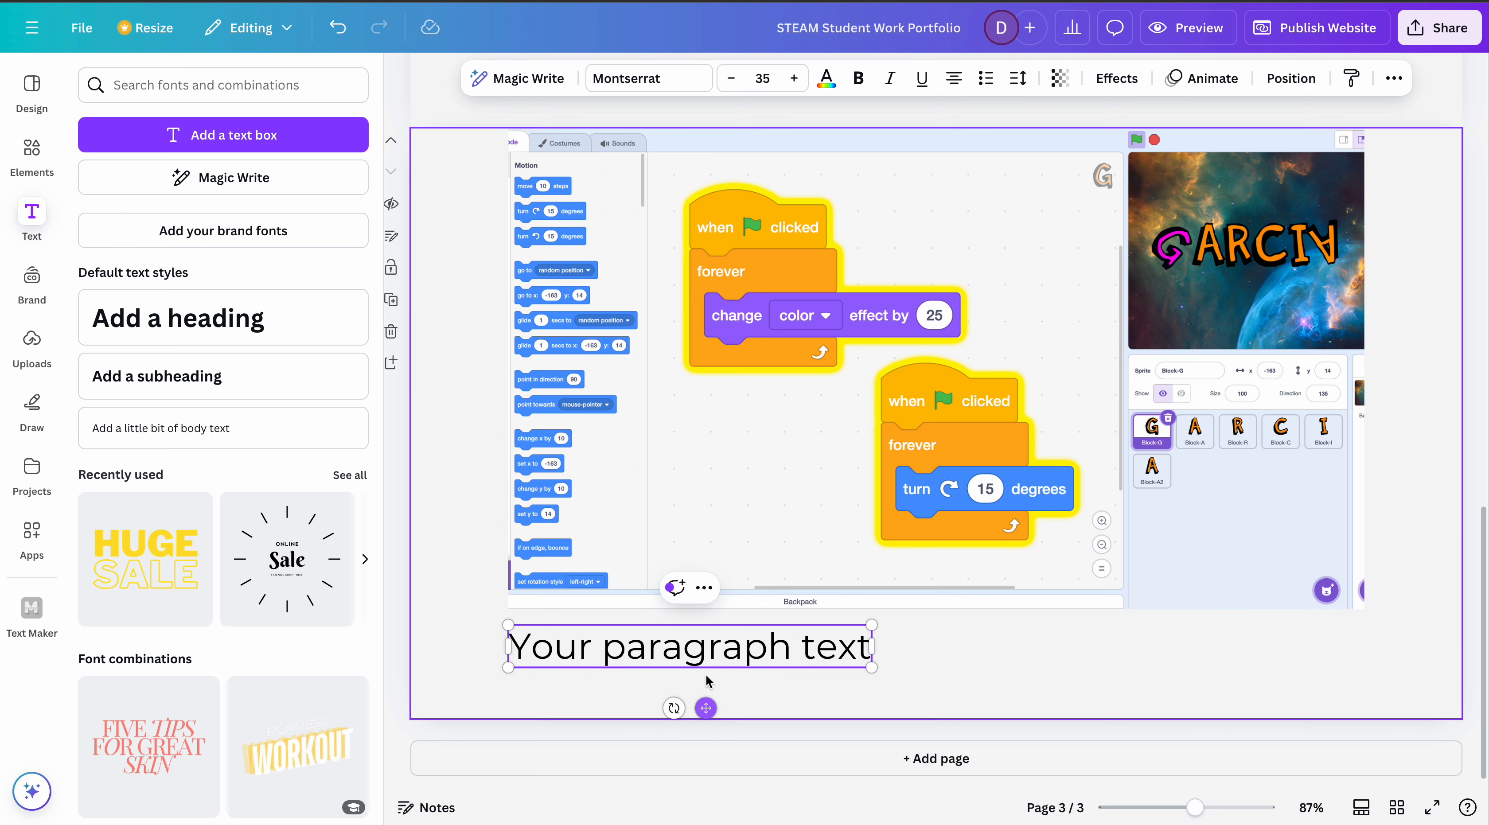
- Replace the placeholder text beneath the screenshot with "This is my Animate a Name project."
double_click(710, 651)
triple_click(710, 650)
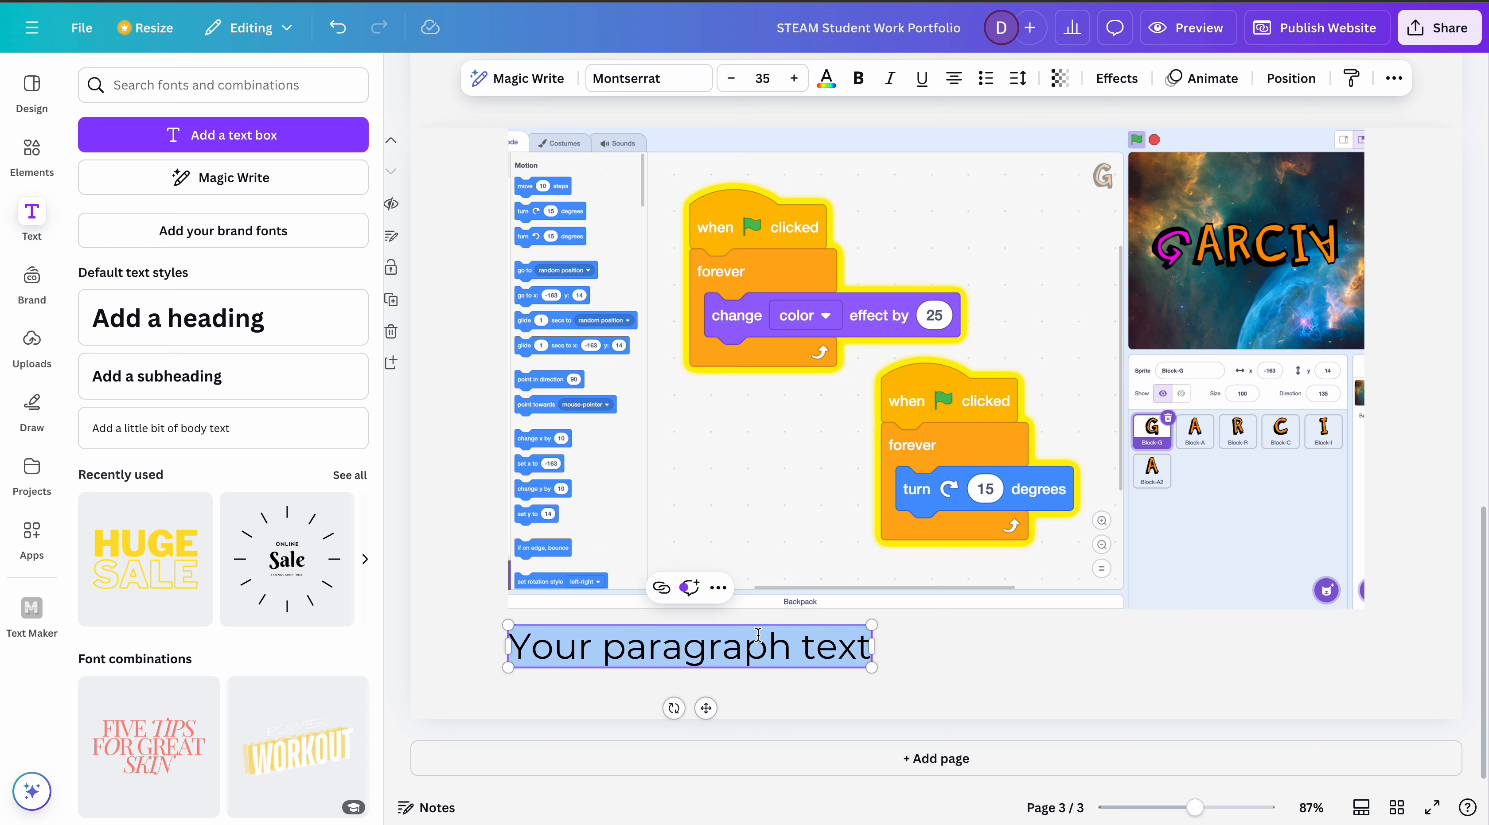
text(T)
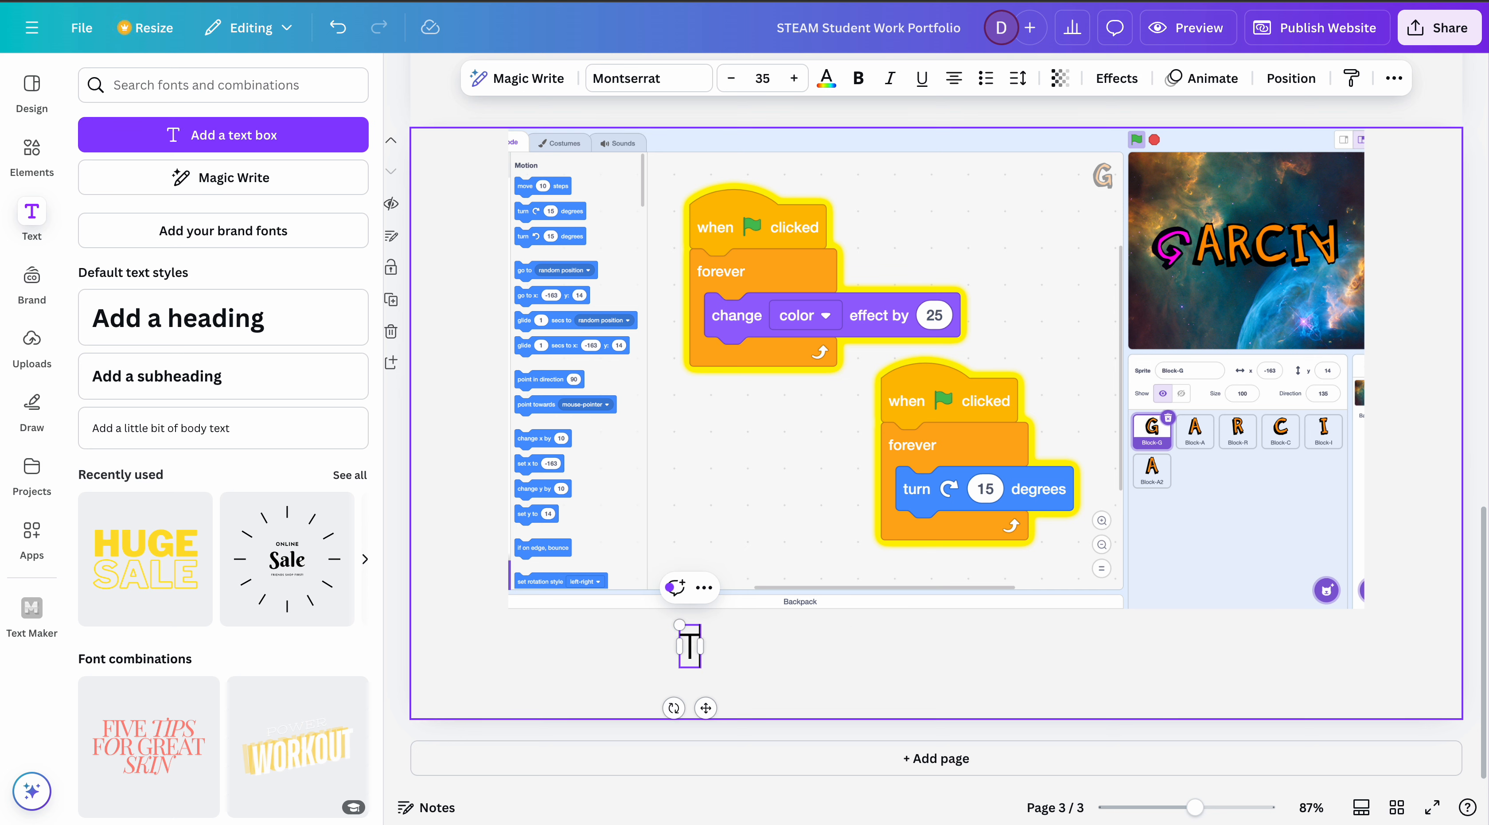
text(his is my)
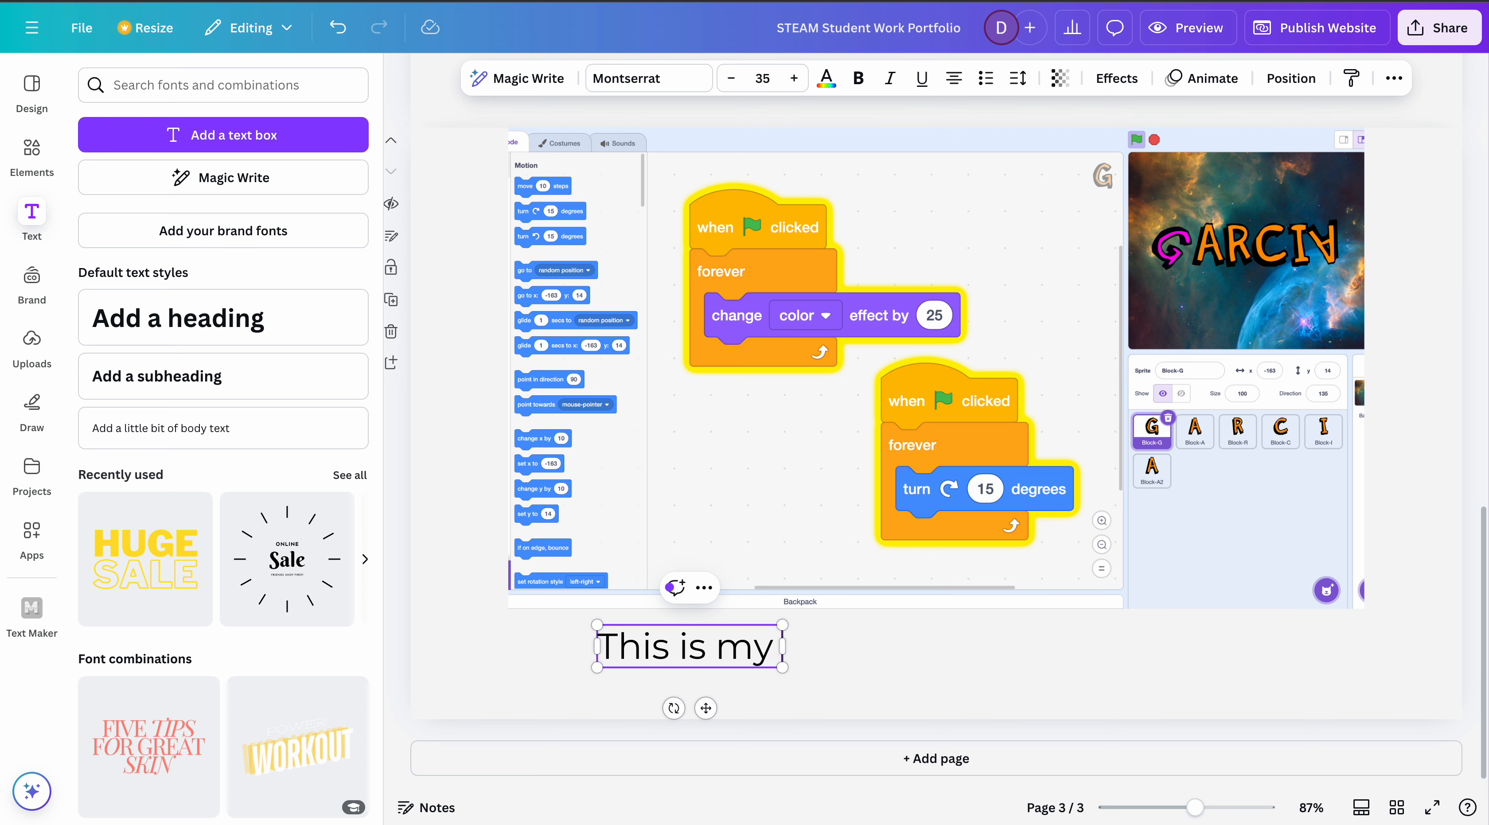
text( Animate a)
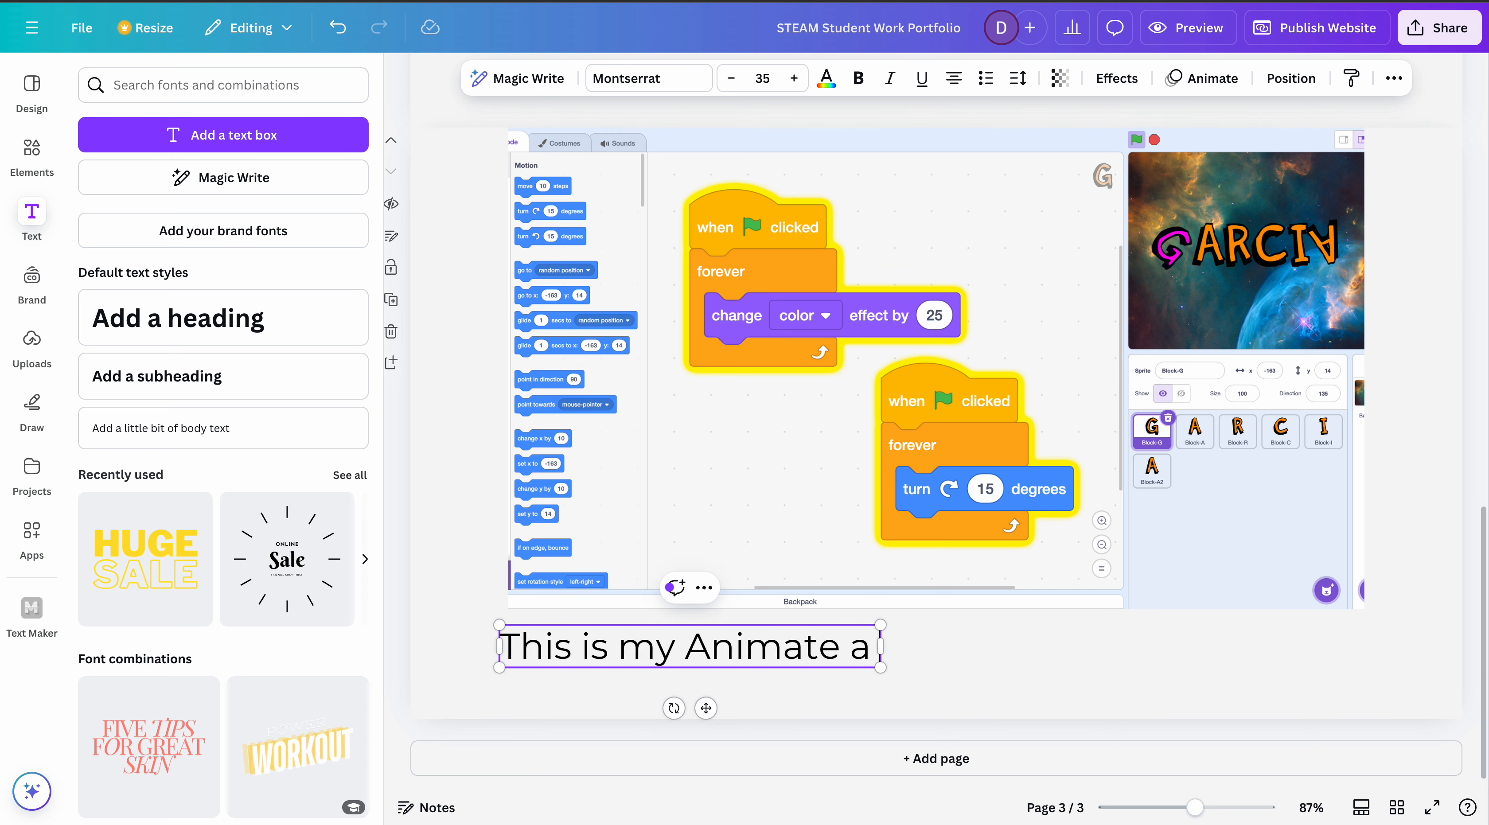
text( Name P)
key(BackSpace)
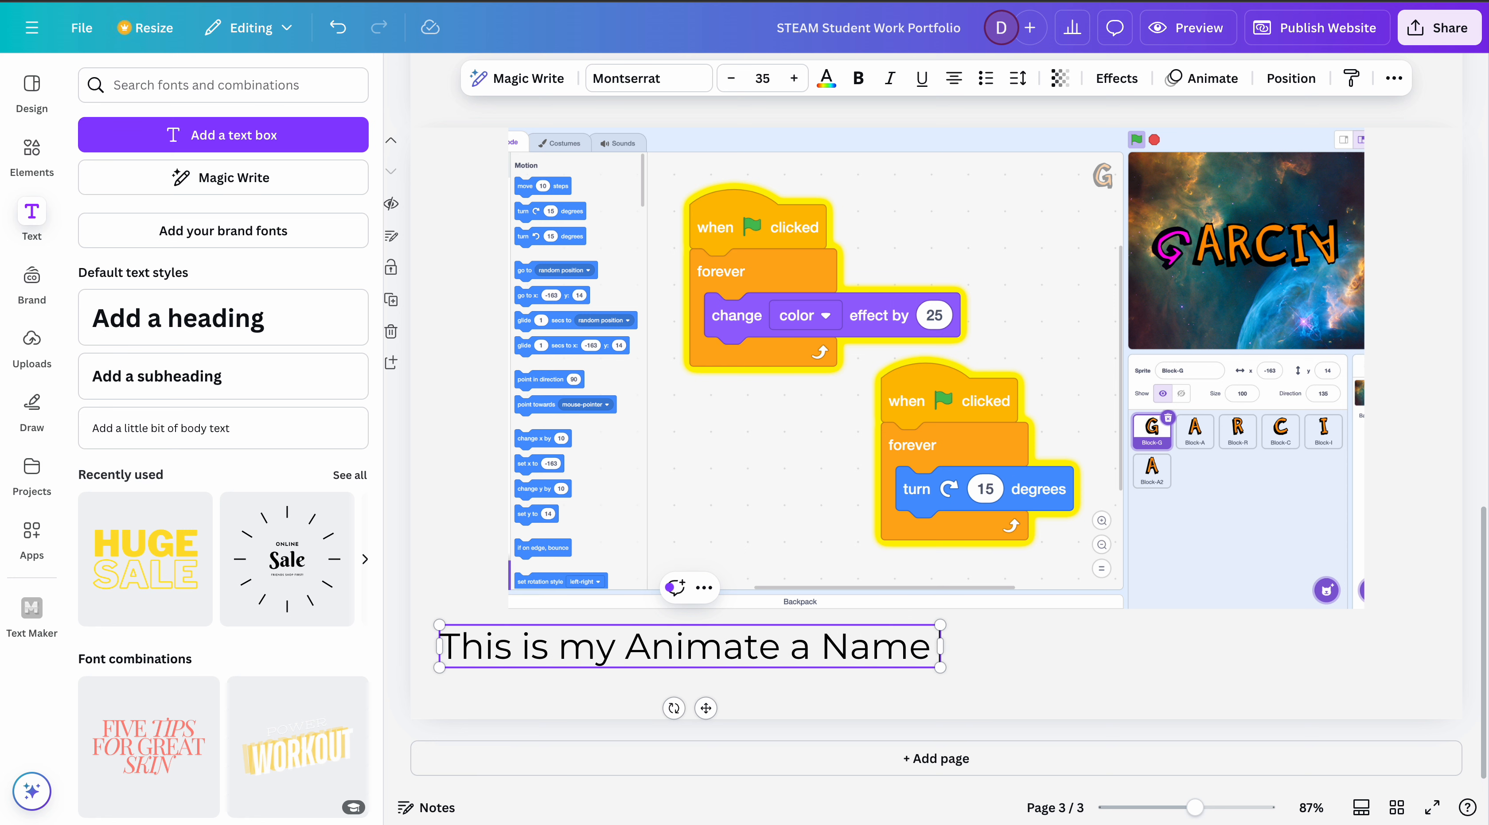
text(project.)
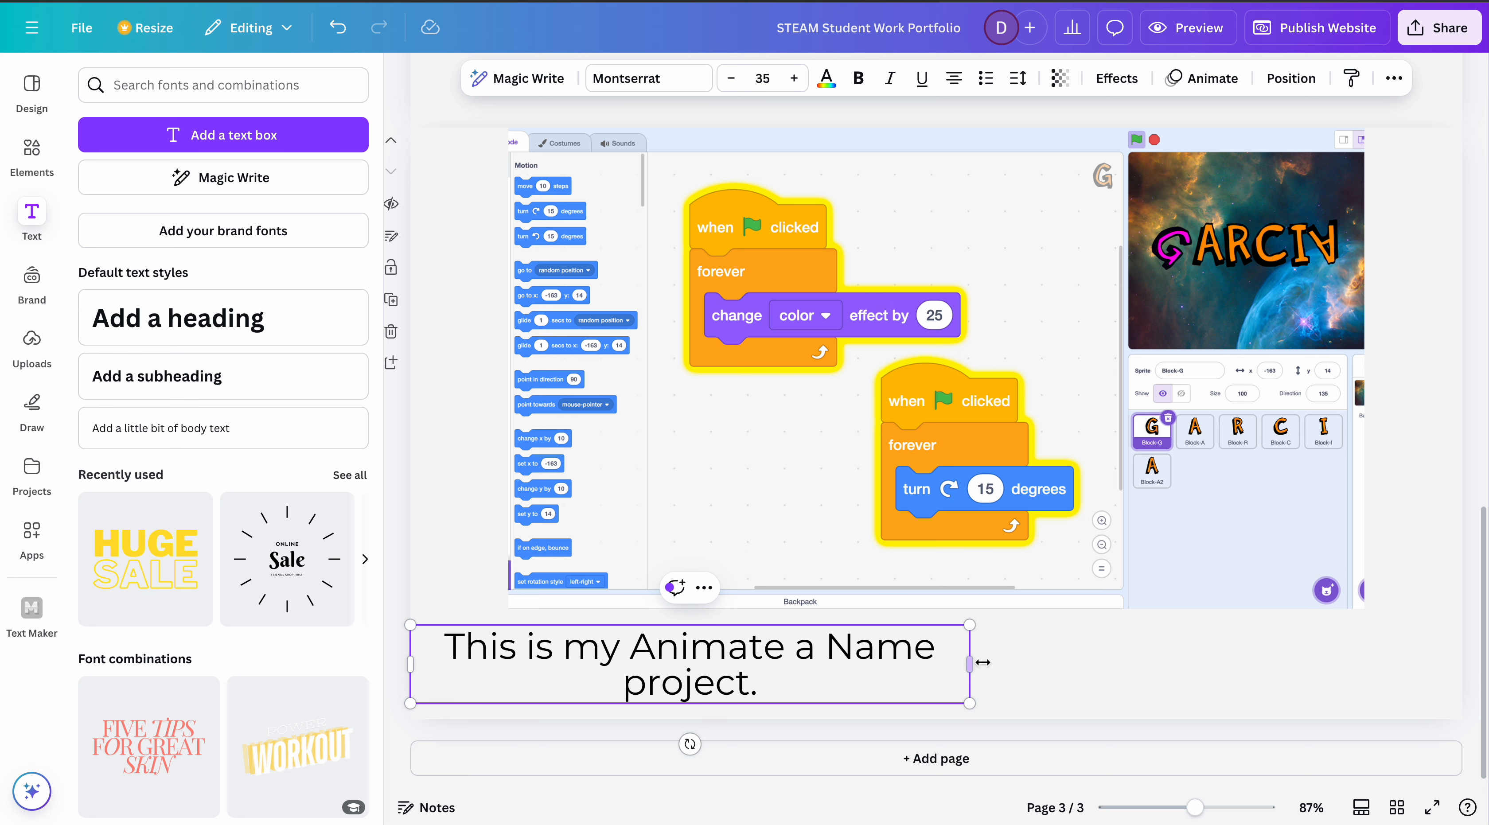
- Widen the caption's text box and continue it with "I learned about sprites, events, different motion blocks, and loops."
drag(976, 665, 1272, 647)
text(I)
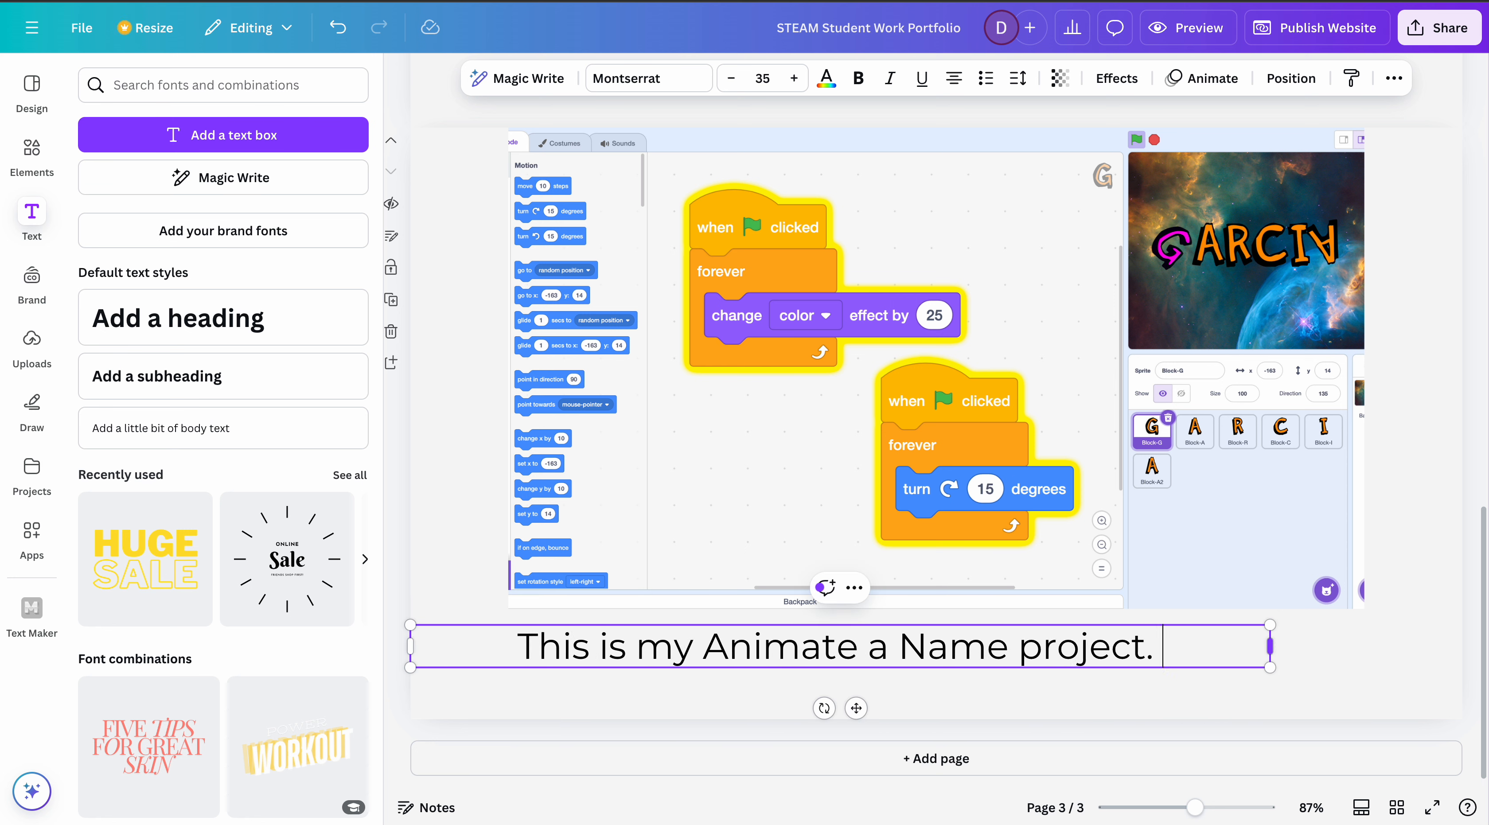
text( learned about)
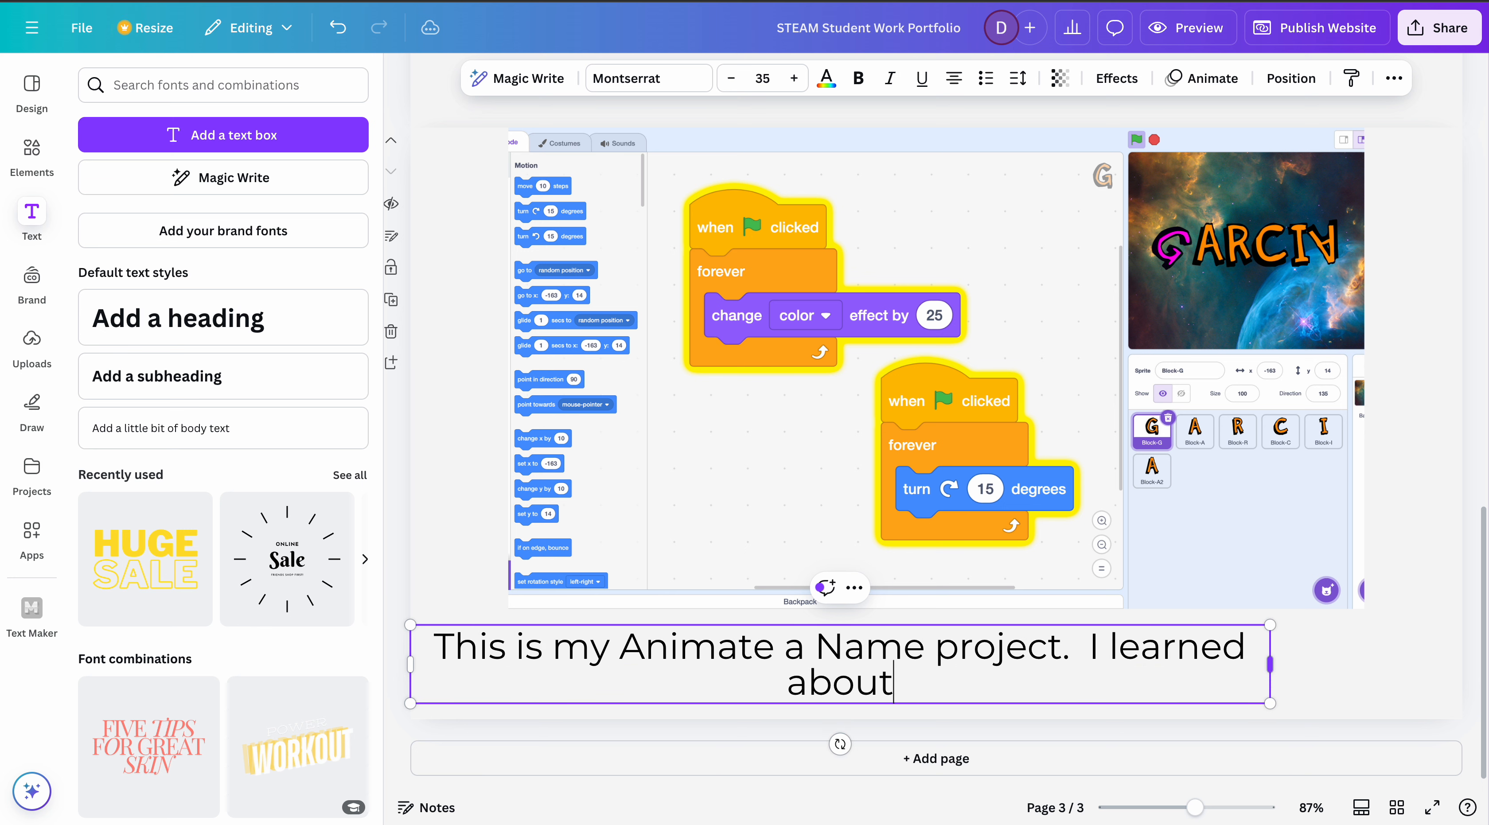
text( sprites, )
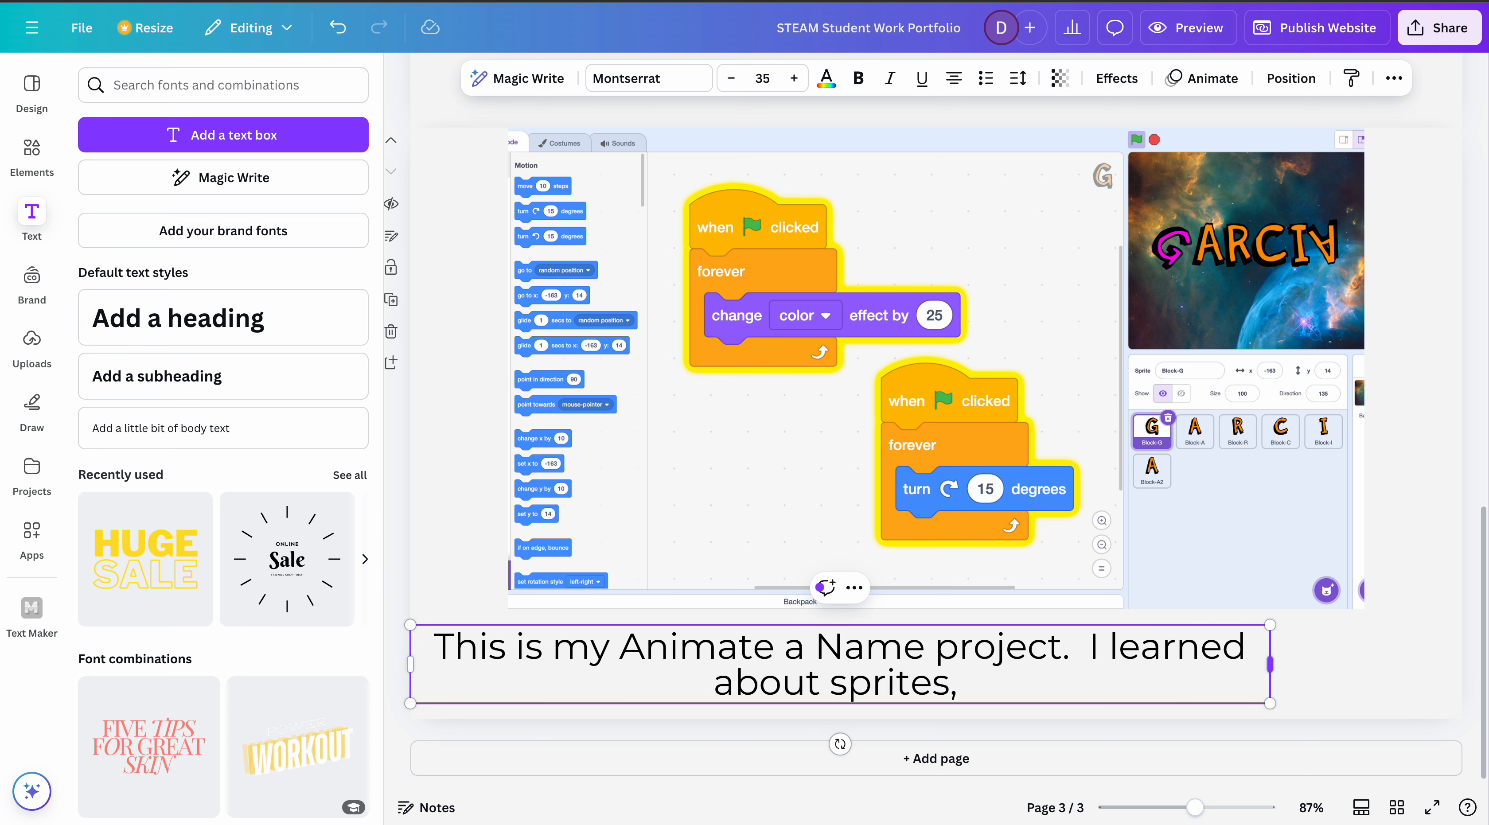
text(events,)
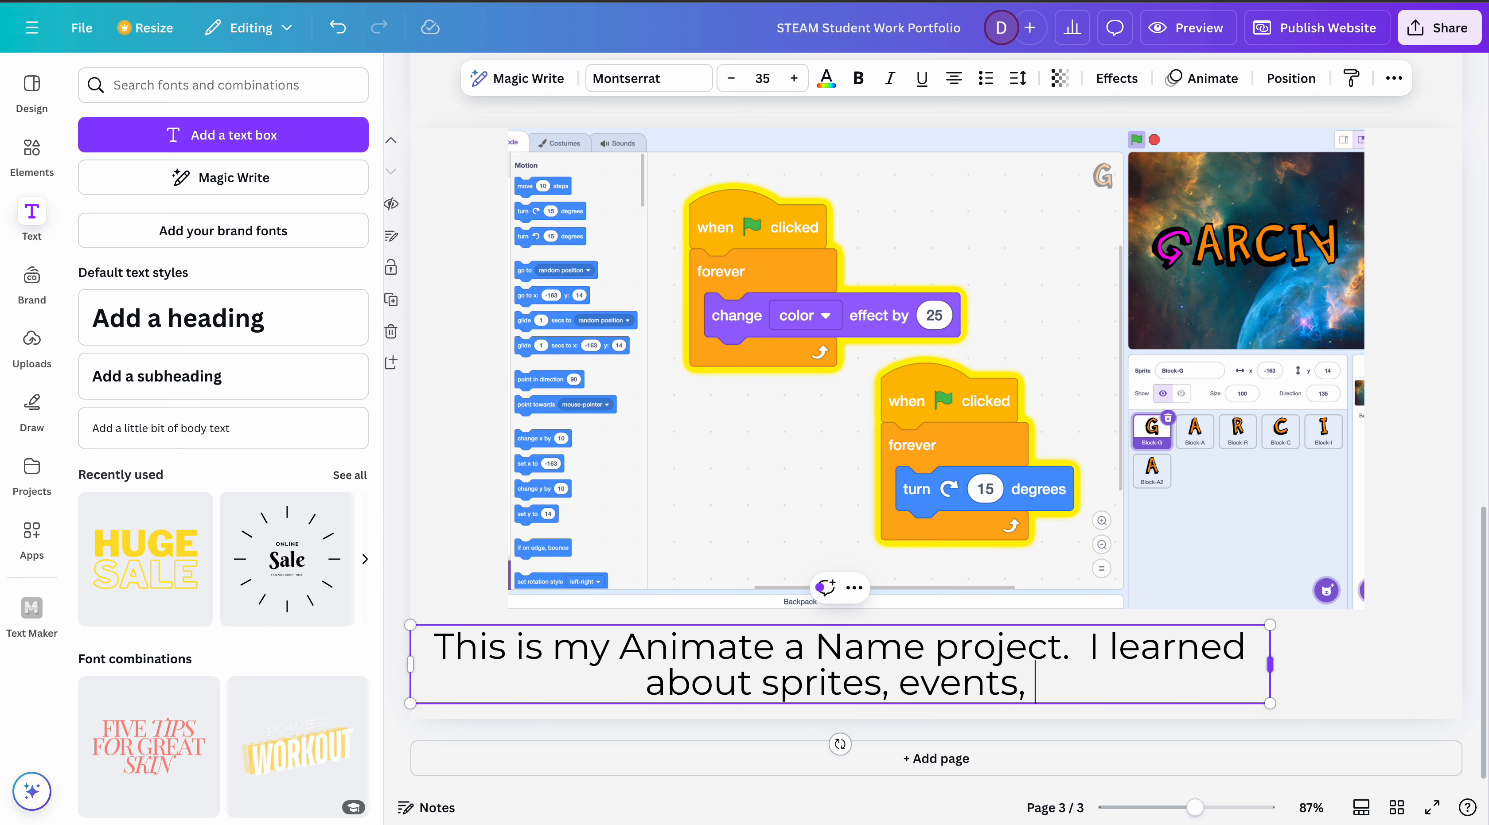
text( different motion)
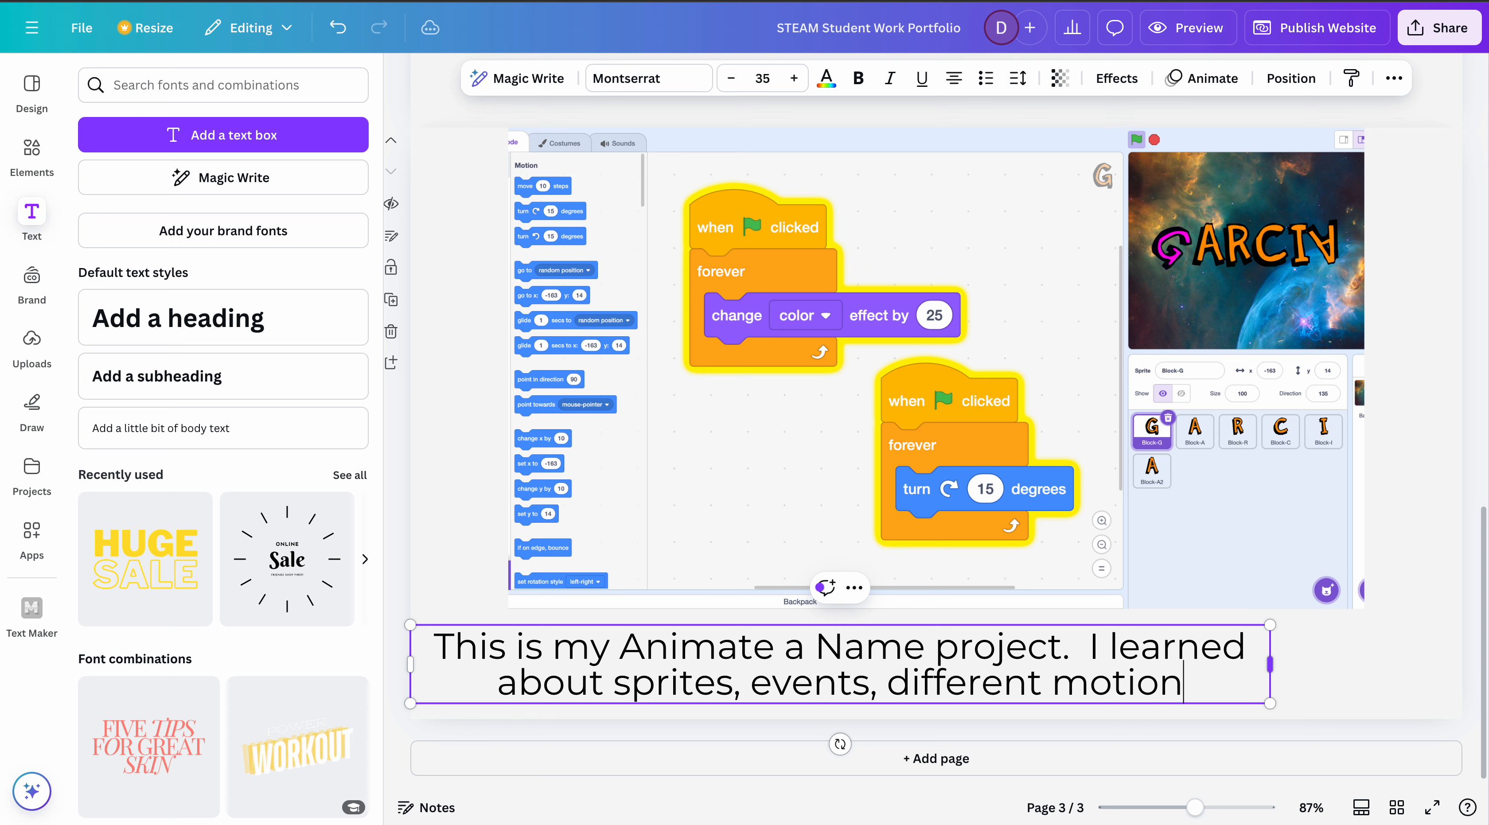
text( blocks, a)
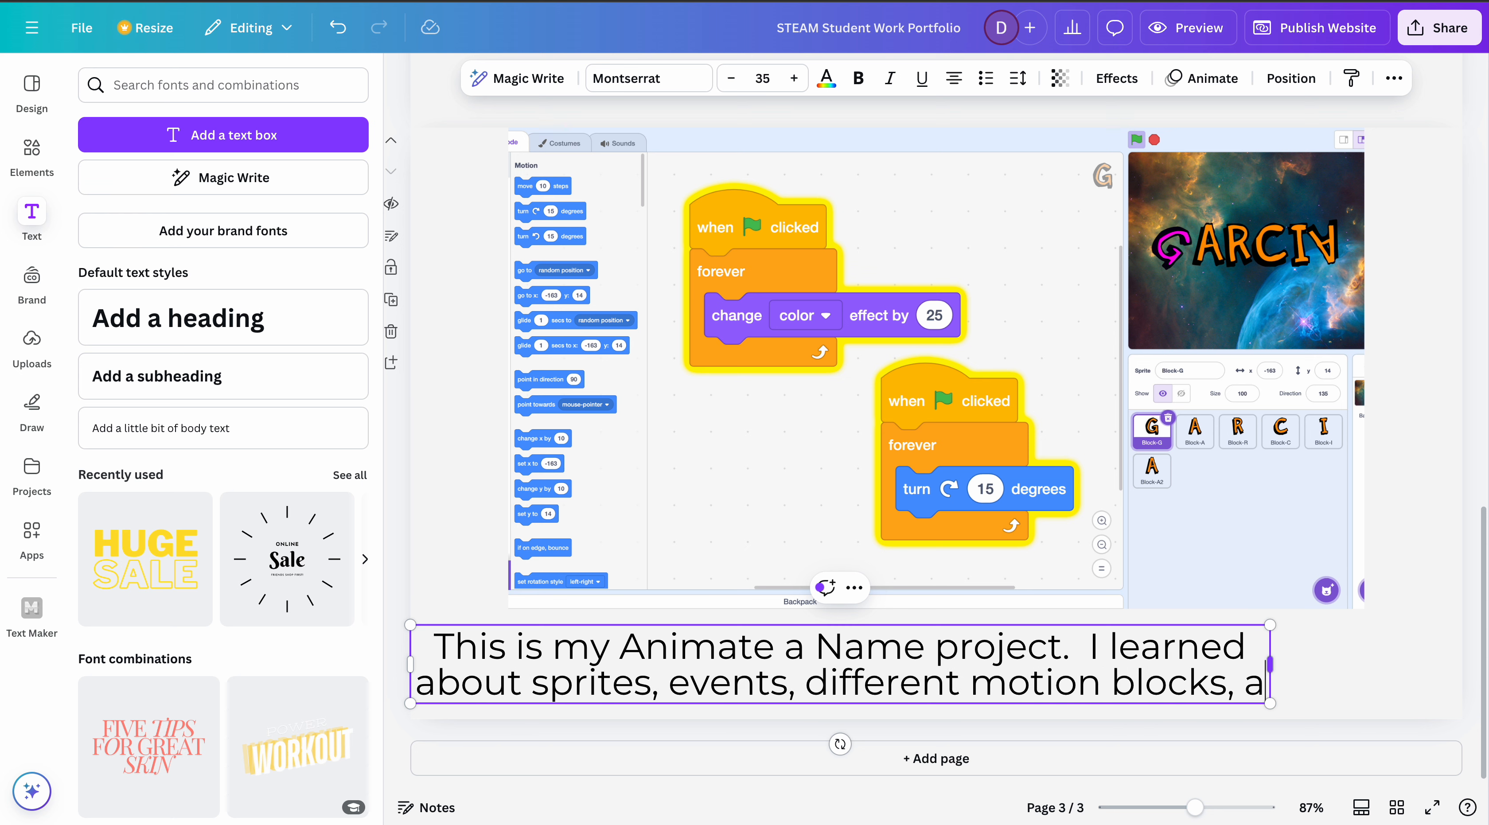
text(nd loops.)
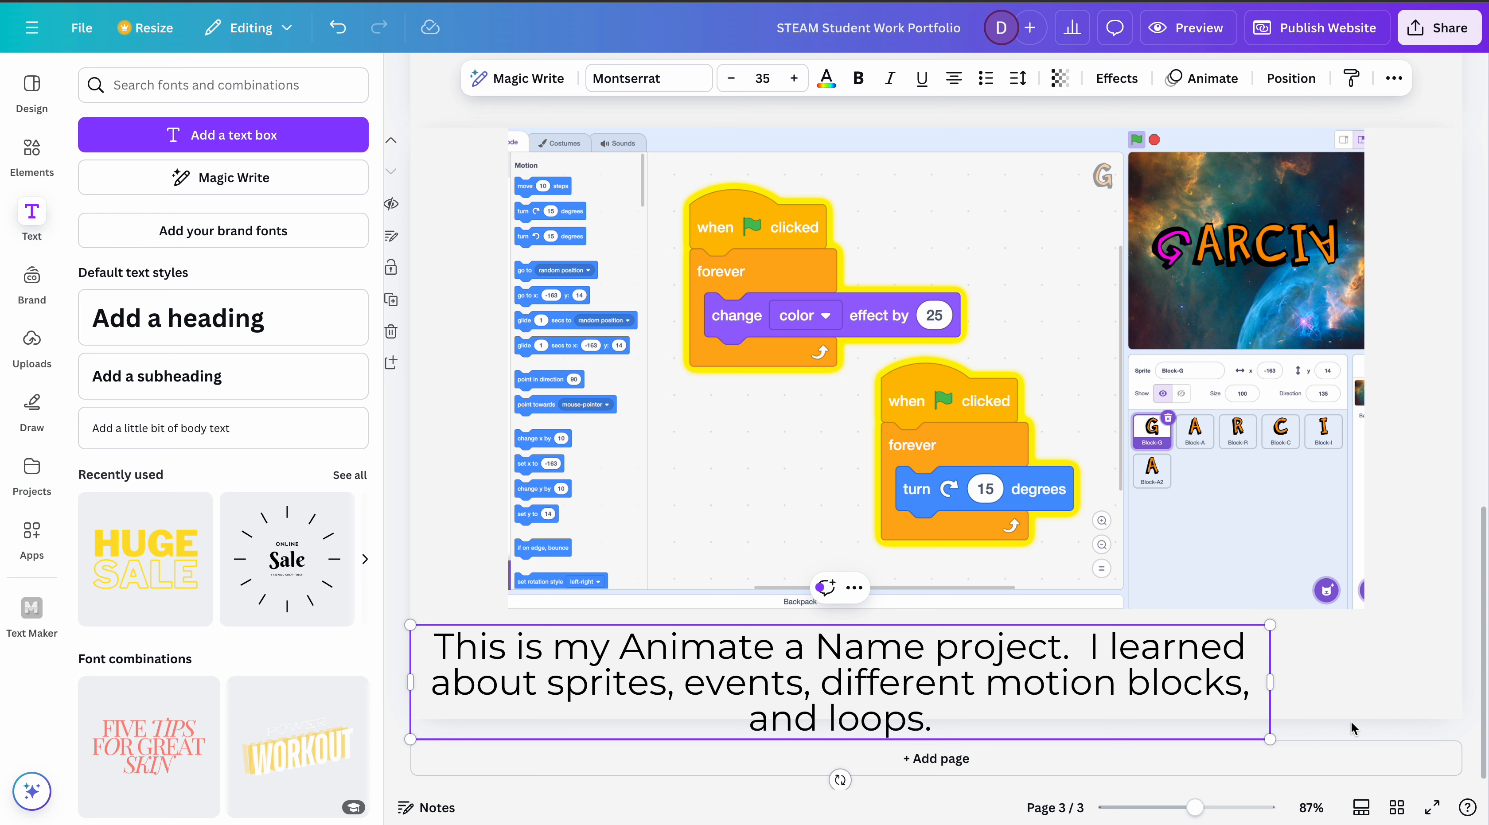
- Widen the caption's text box to nearly the full page width and reduce its font size to 29
drag(1273, 682, 1451, 677)
key(ctrl+a)
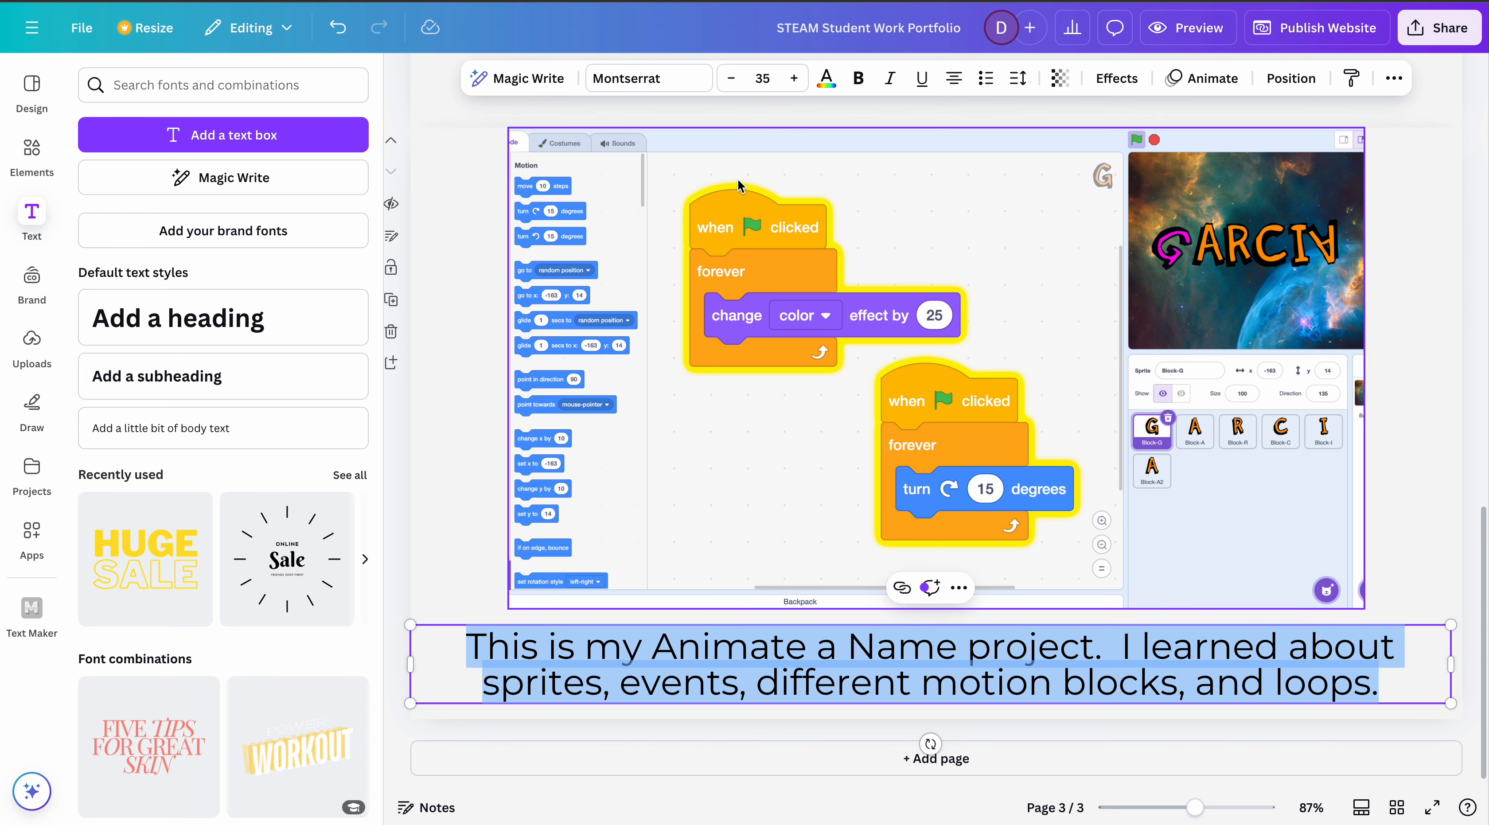
click(731, 78)
click(732, 78)
click(732, 78)
click(731, 78)
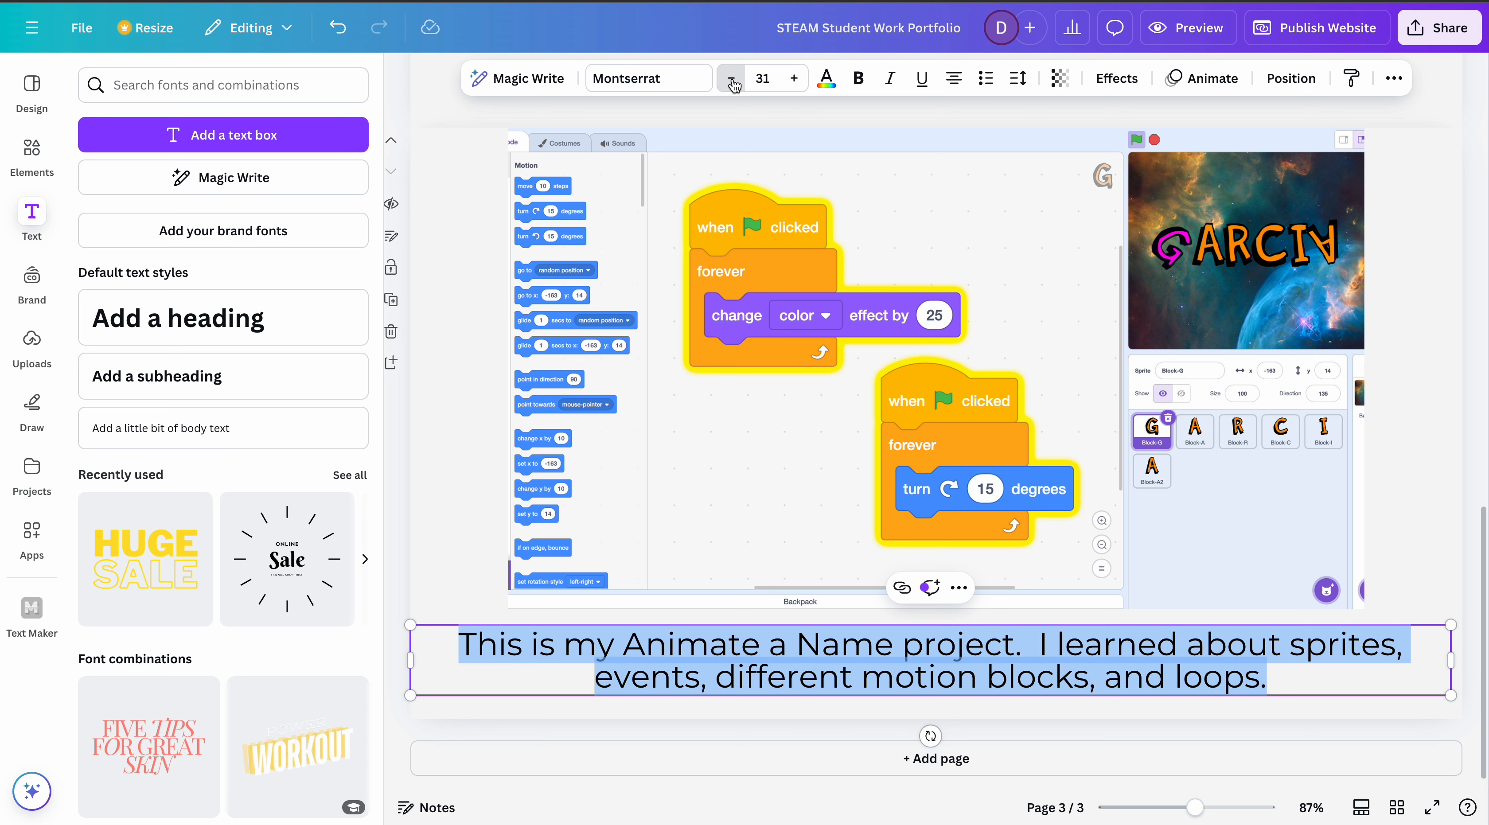
click(731, 78)
click(732, 78)
- Append "My favorite part of the project was that I was able to use my creativity to animate my name" to the caption
click(1242, 683)
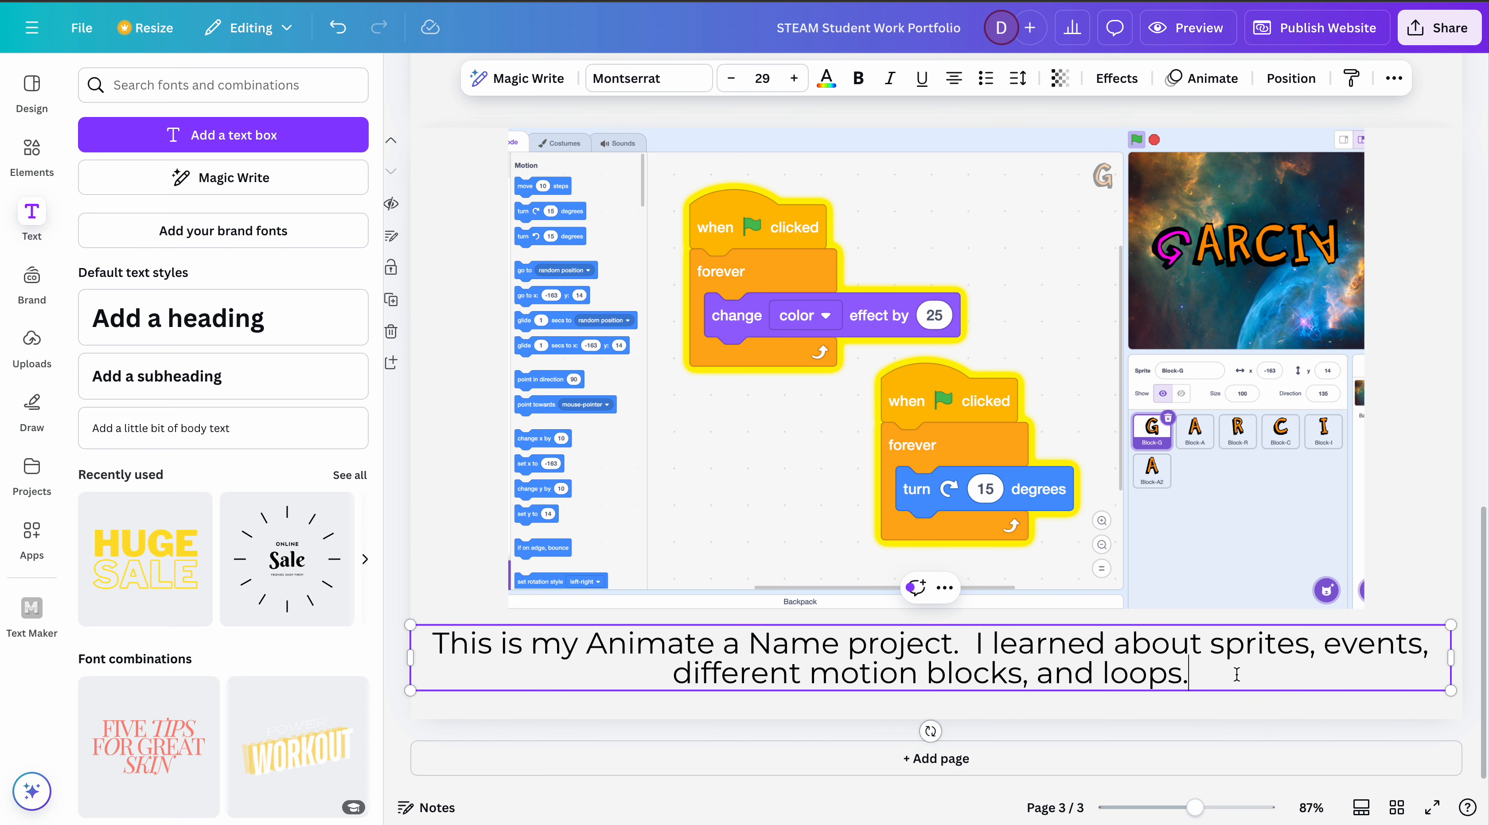
text(My favorite part of the a)
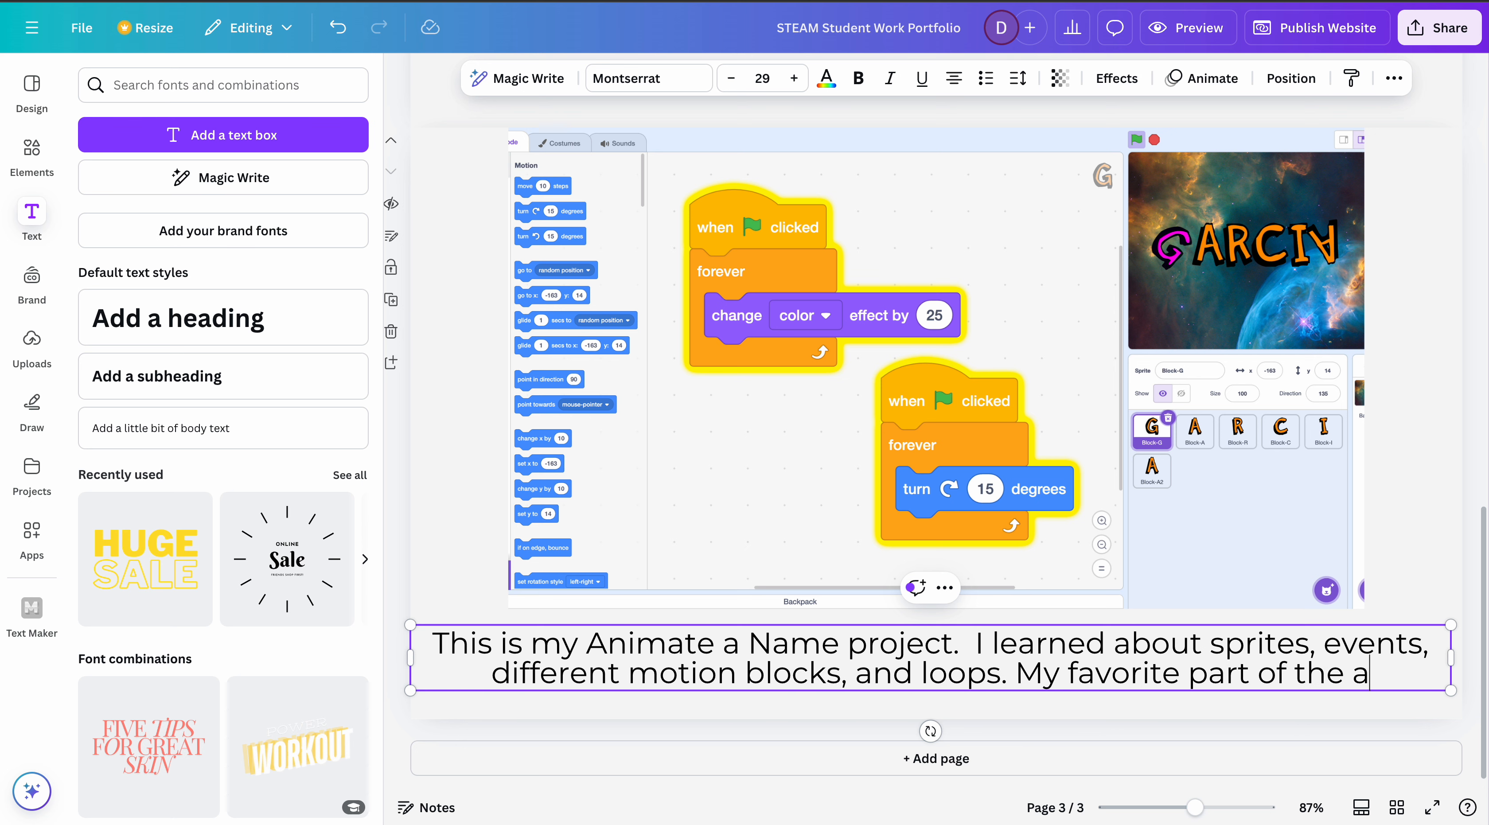
key(BackSpace)
text(project )
text(aw)
key(BackSpace)
key(BackSpace)
text(was tha)
text(t i )
text(was able to )
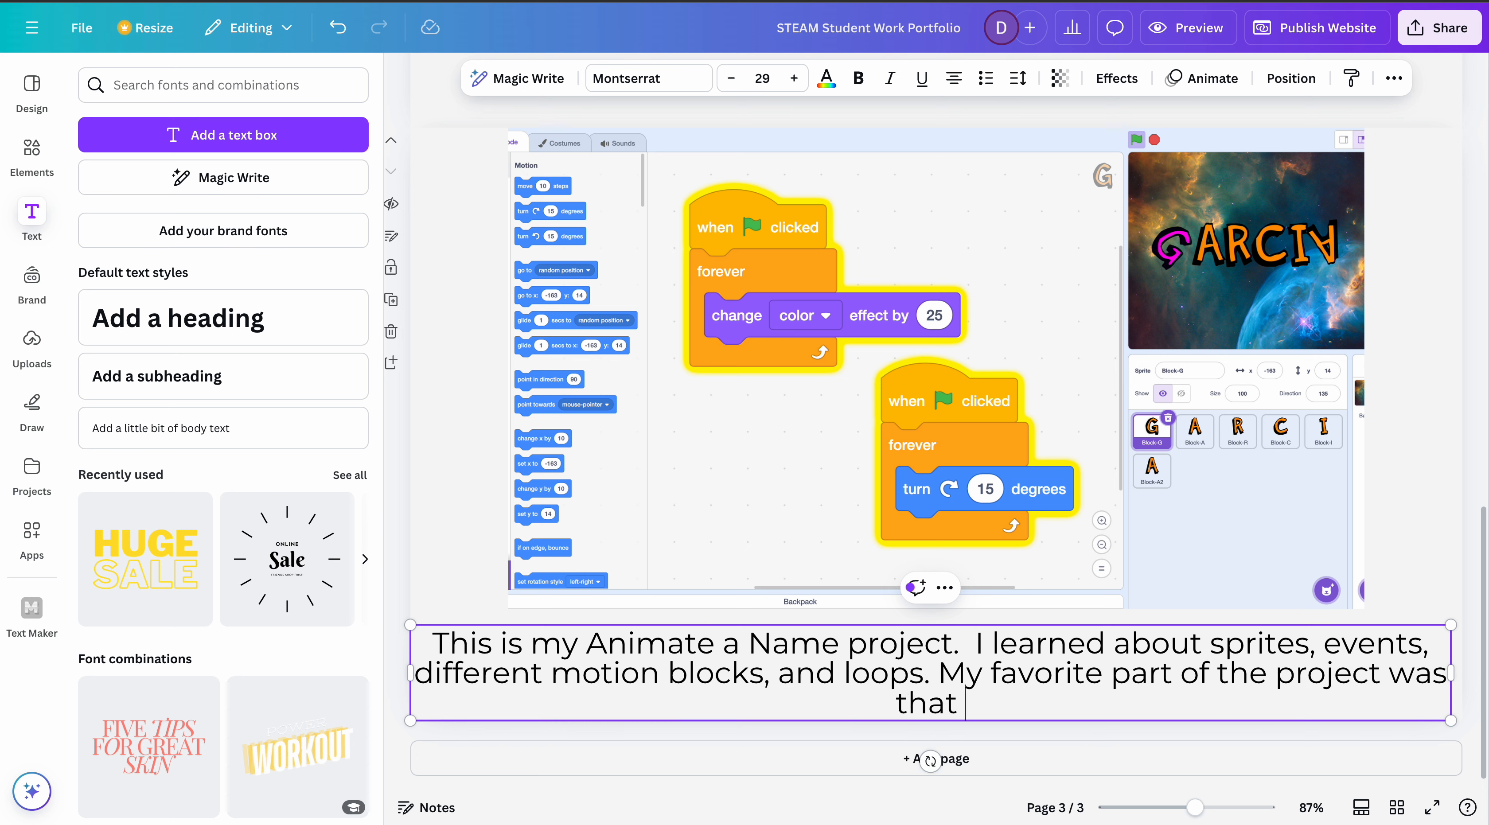
text(use)
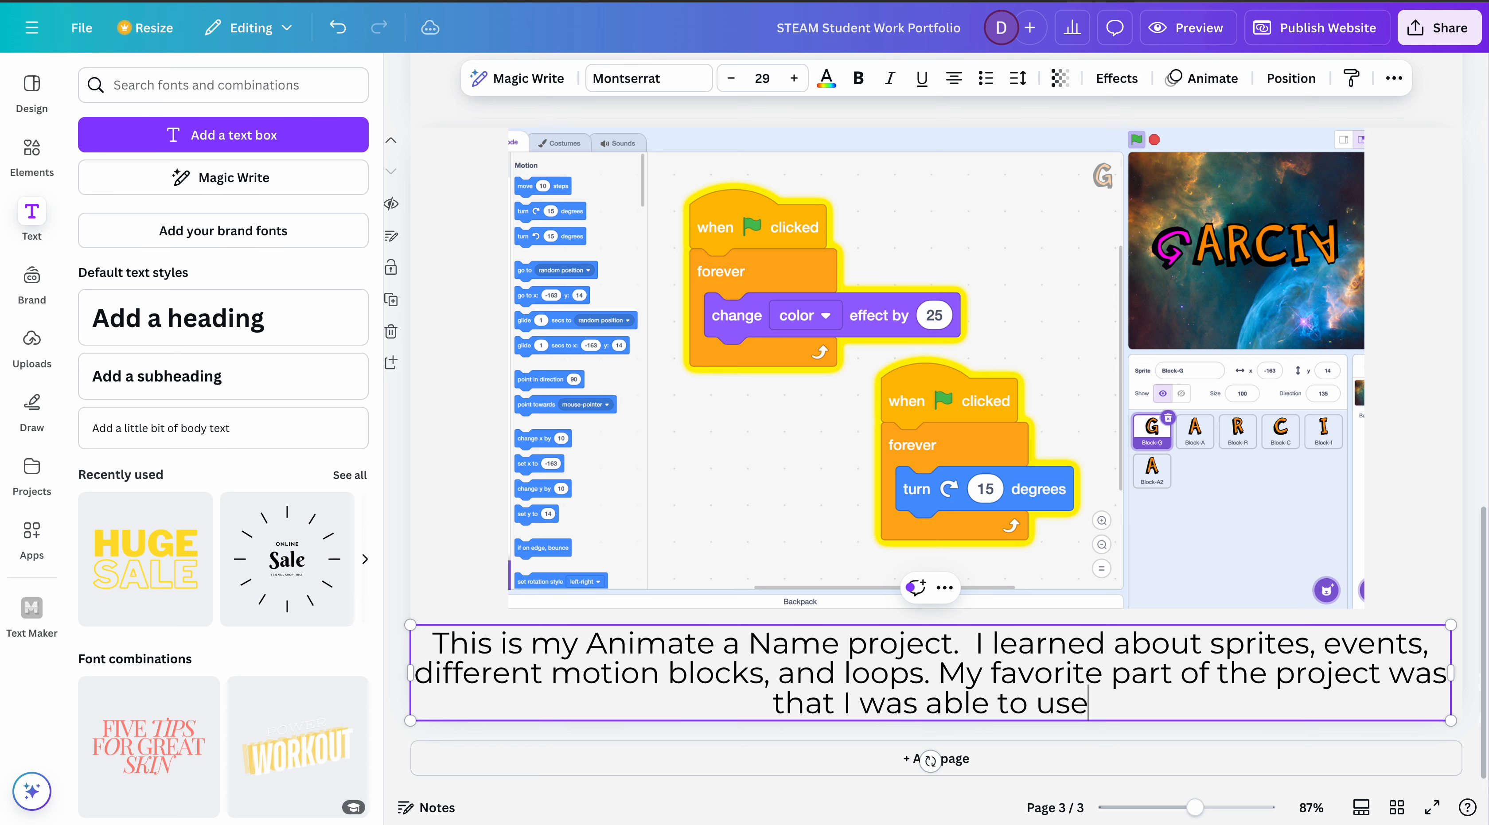
text( my creativit)
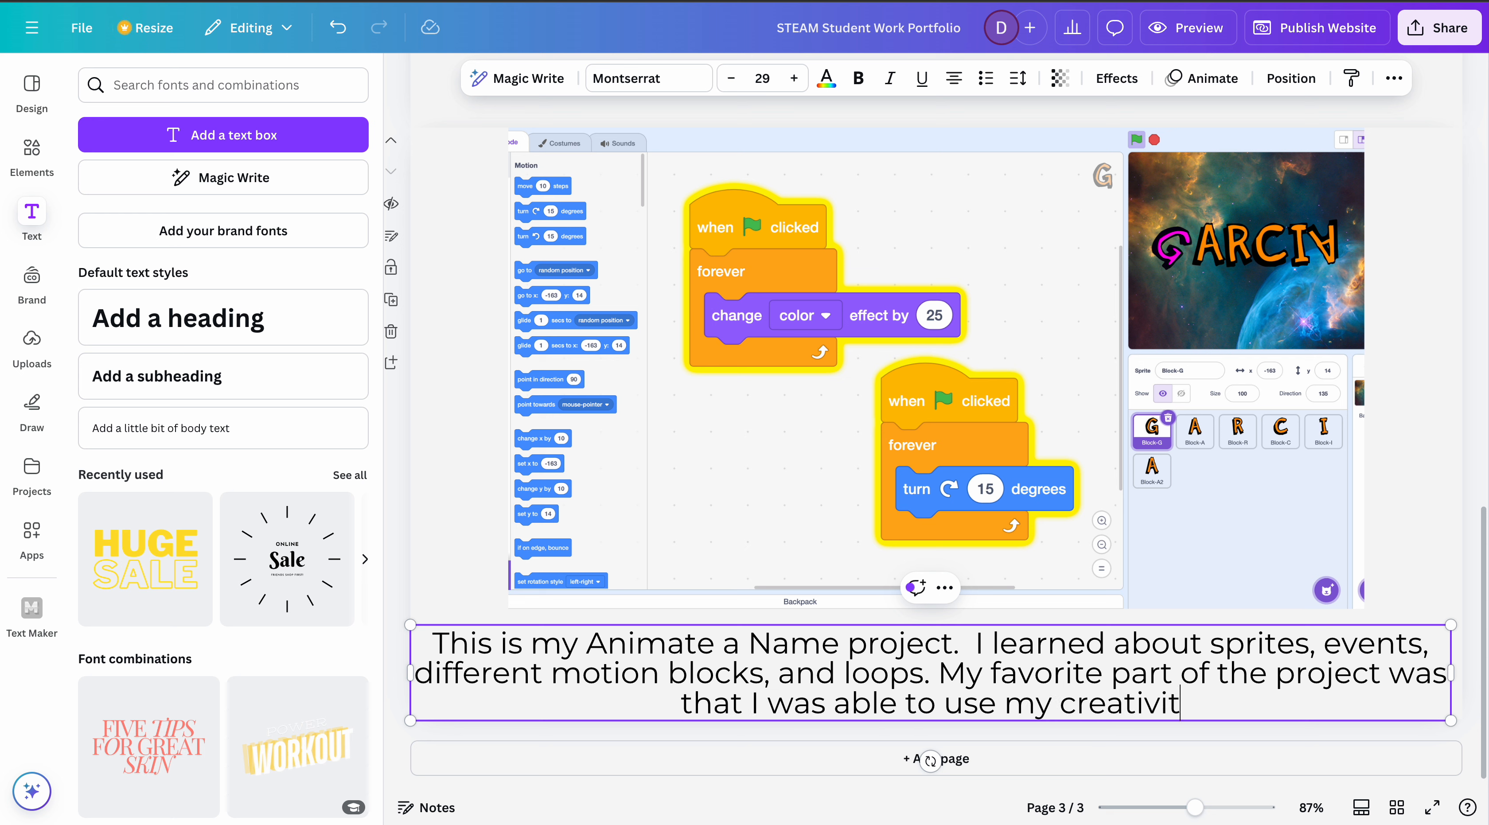
text(y to animat)
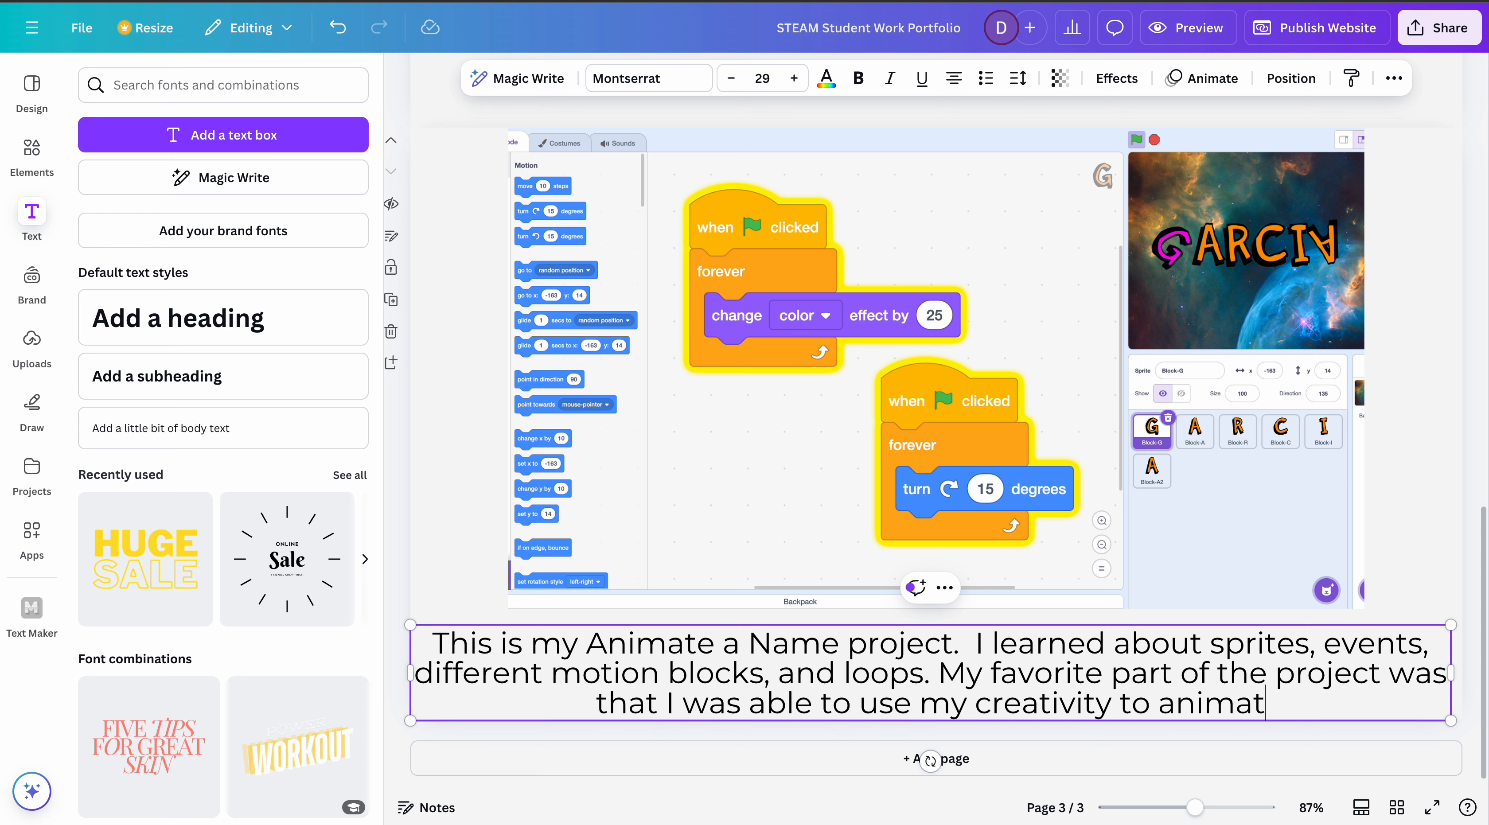
text(e my name)
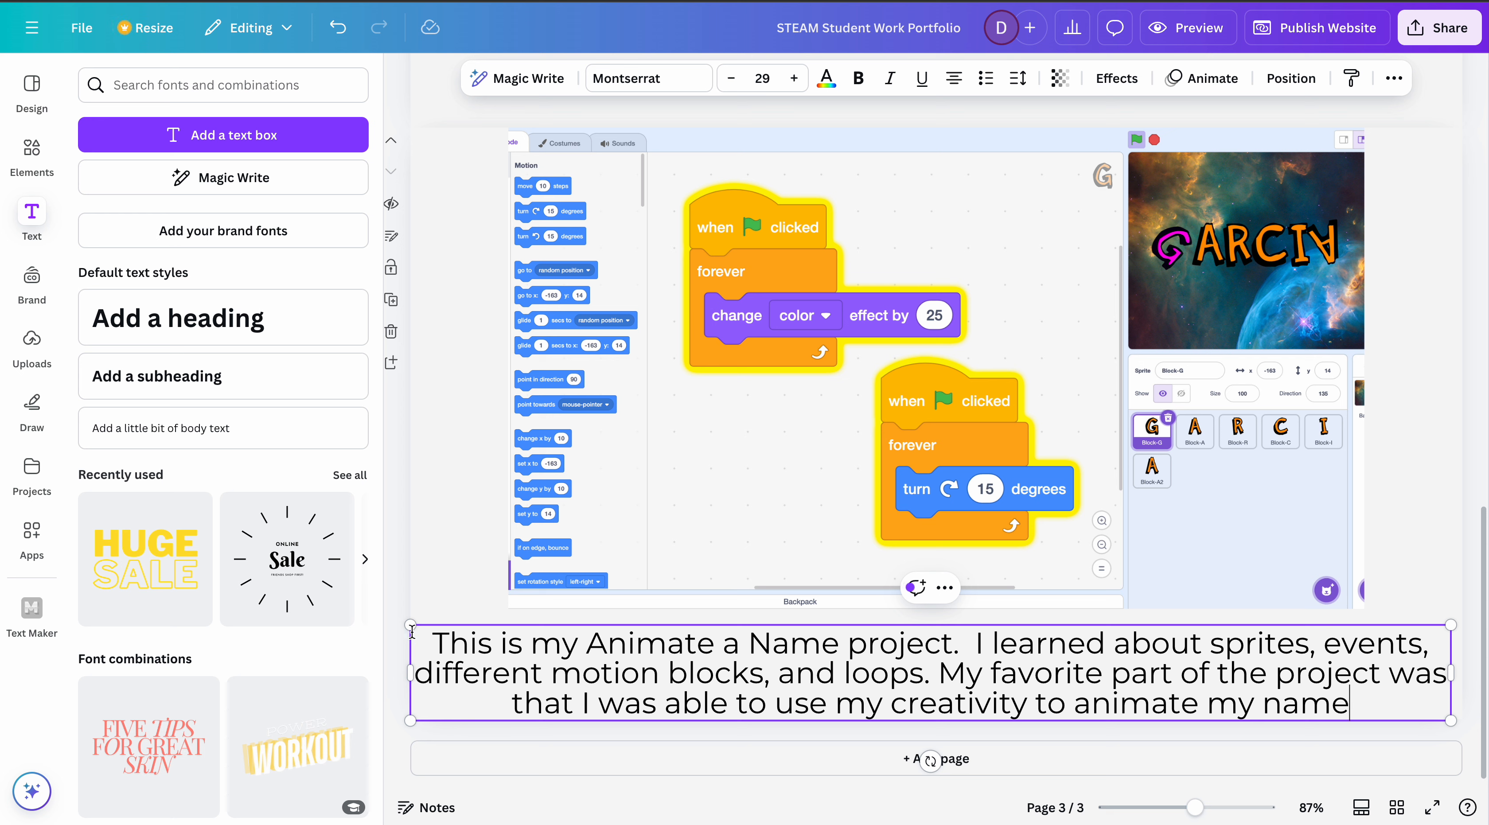
- Nudge the caption up toward the screenshot and set its font size to 20
click(428, 581)
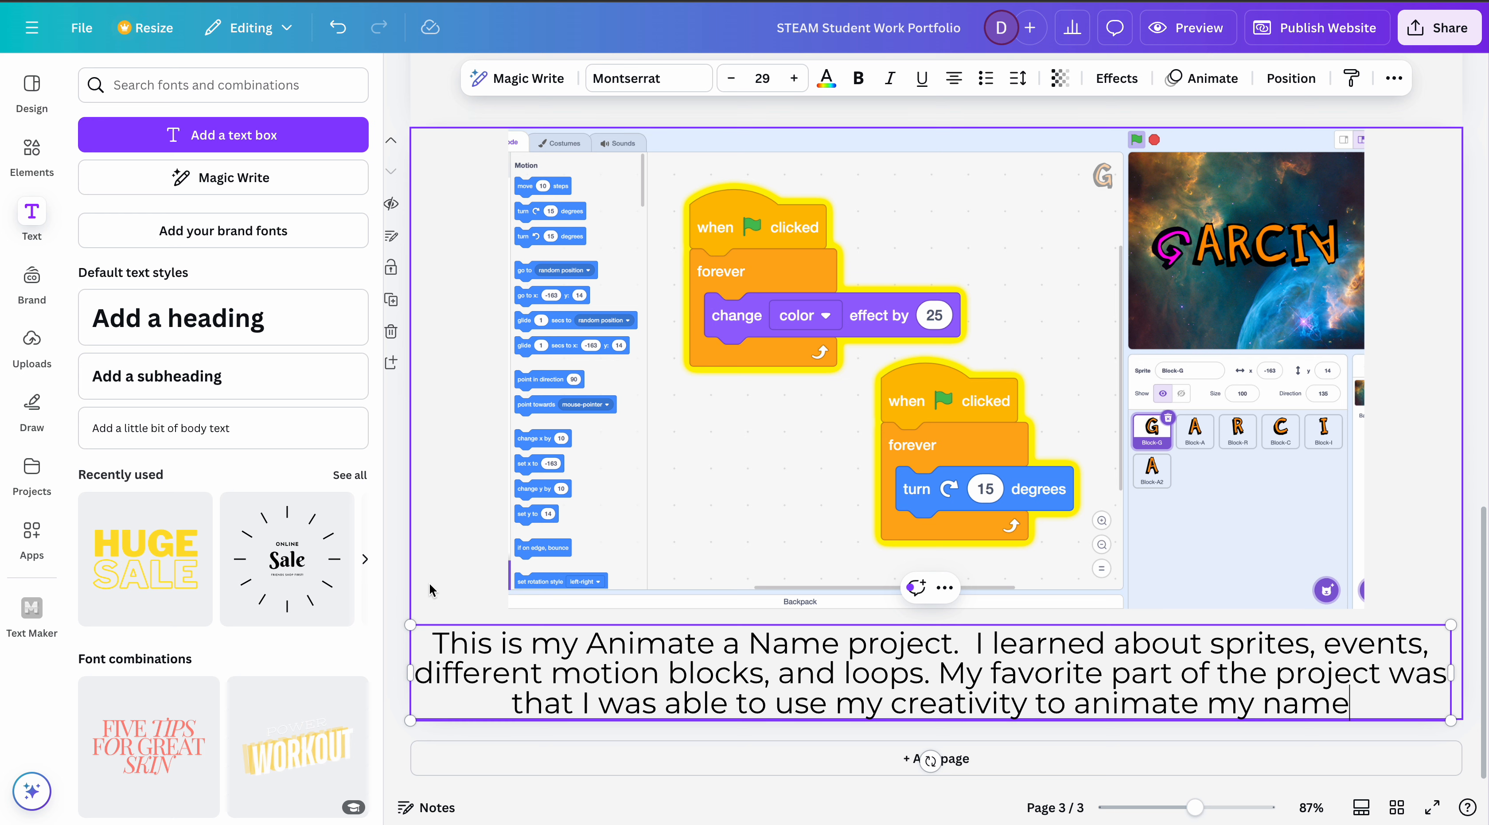
click(668, 712)
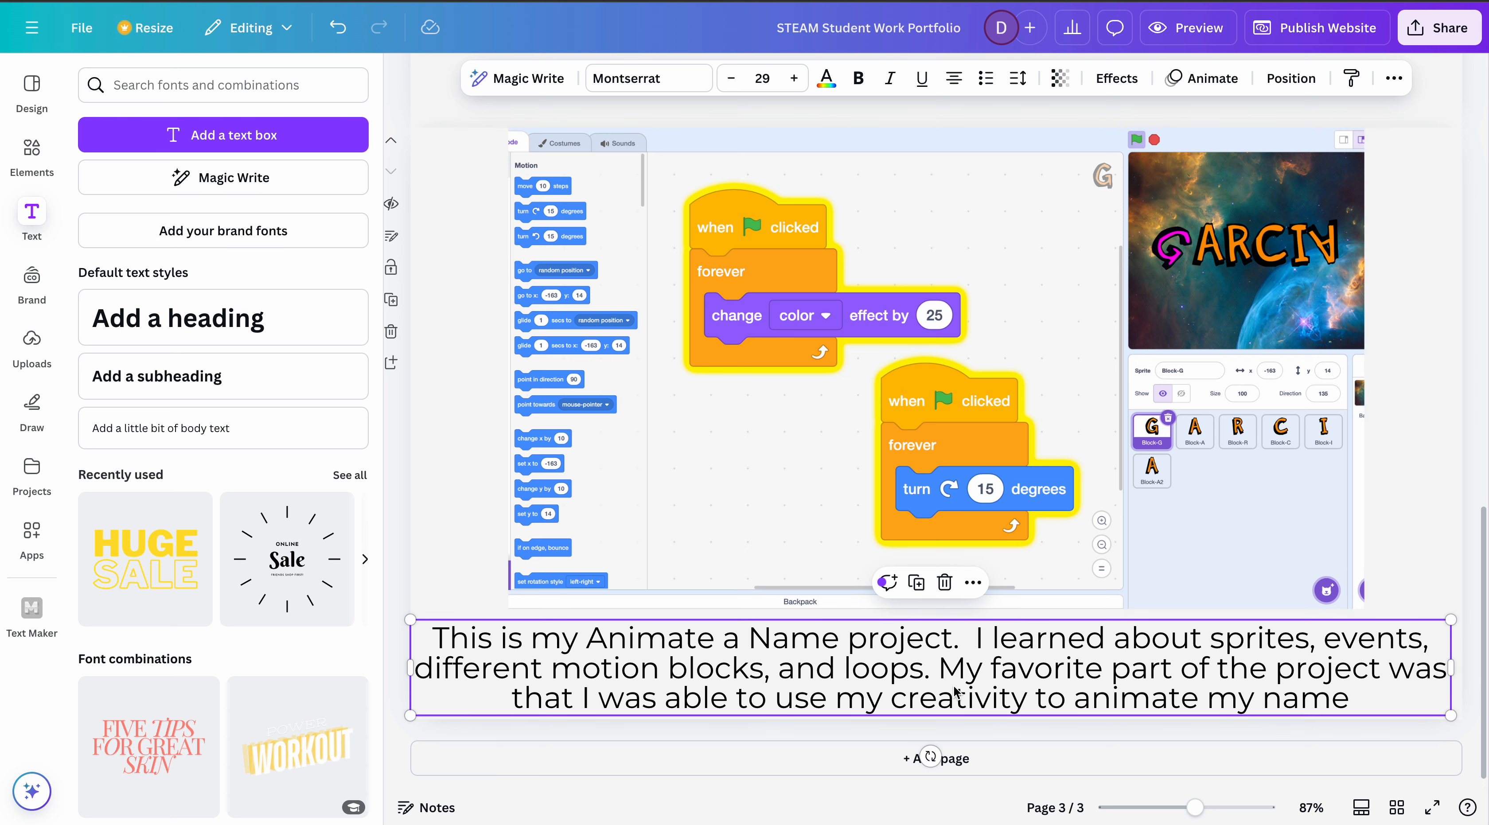
click(761, 81)
text(12)
text(20)
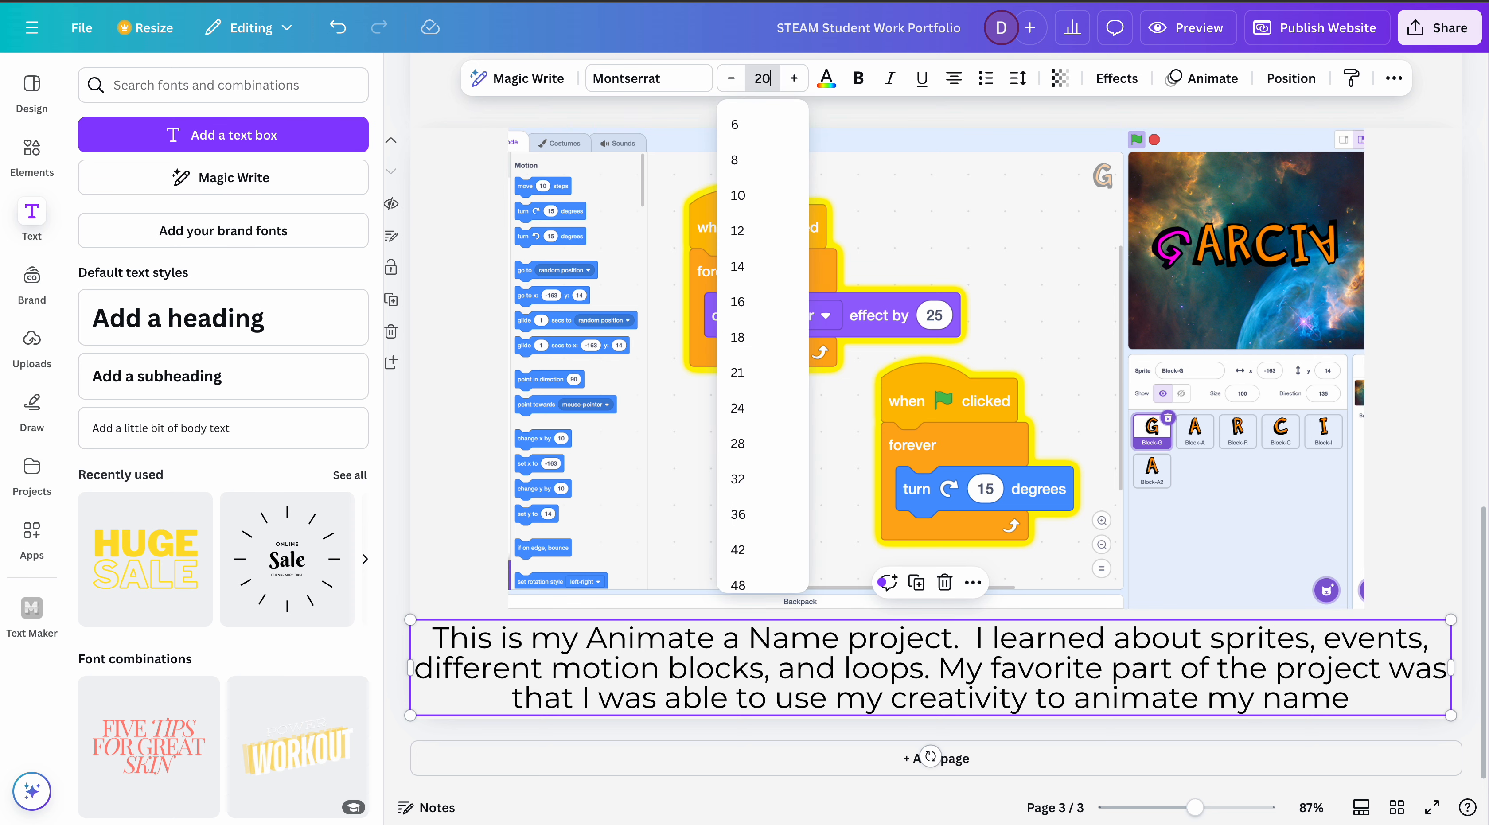
key(Return)
click(1153, 700)
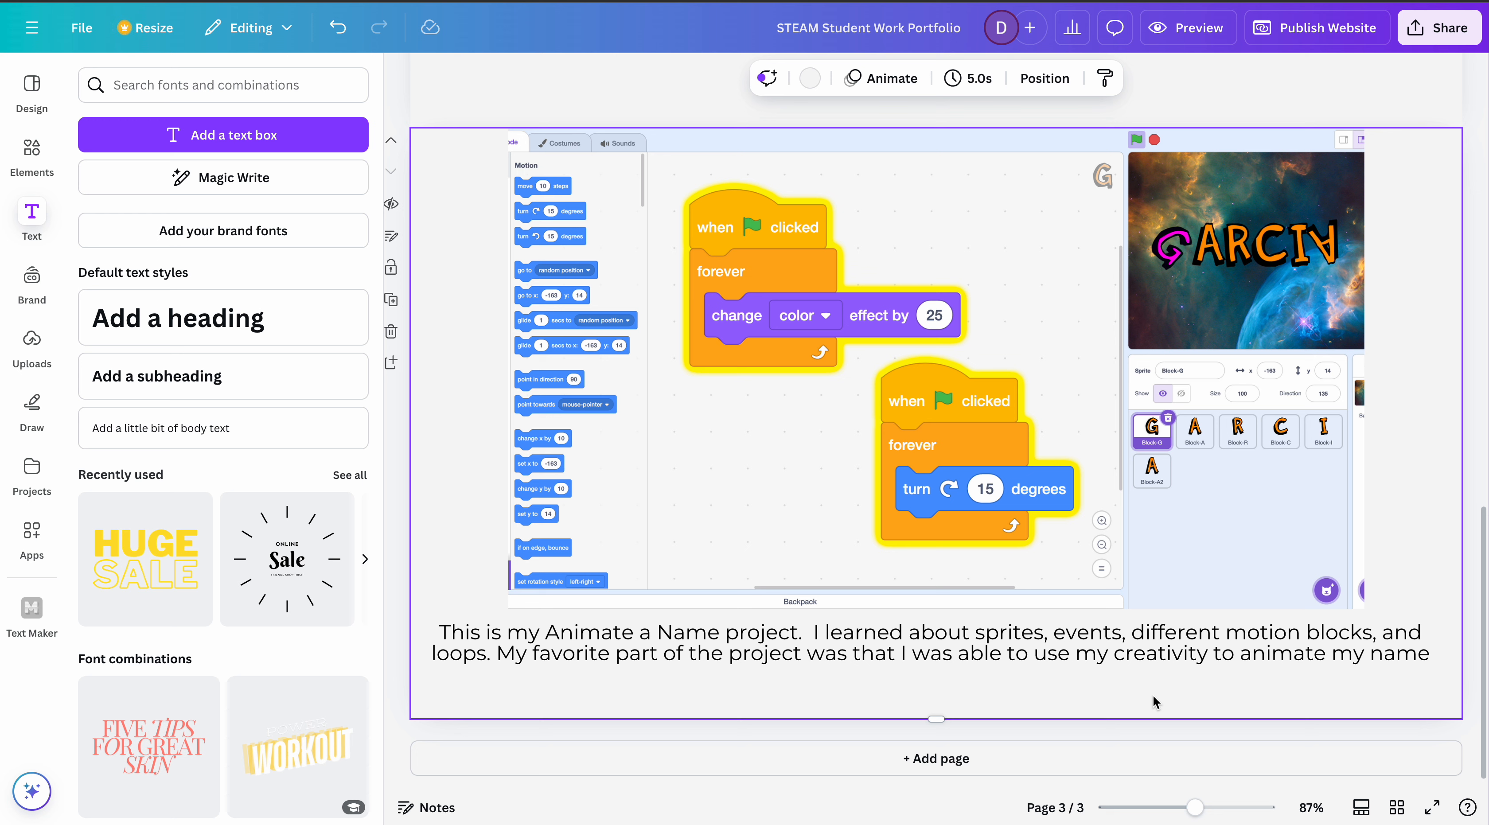
- Add a period to the end of the caption beneath the screenshot
click(1430, 656)
click(1434, 657)
text(.)
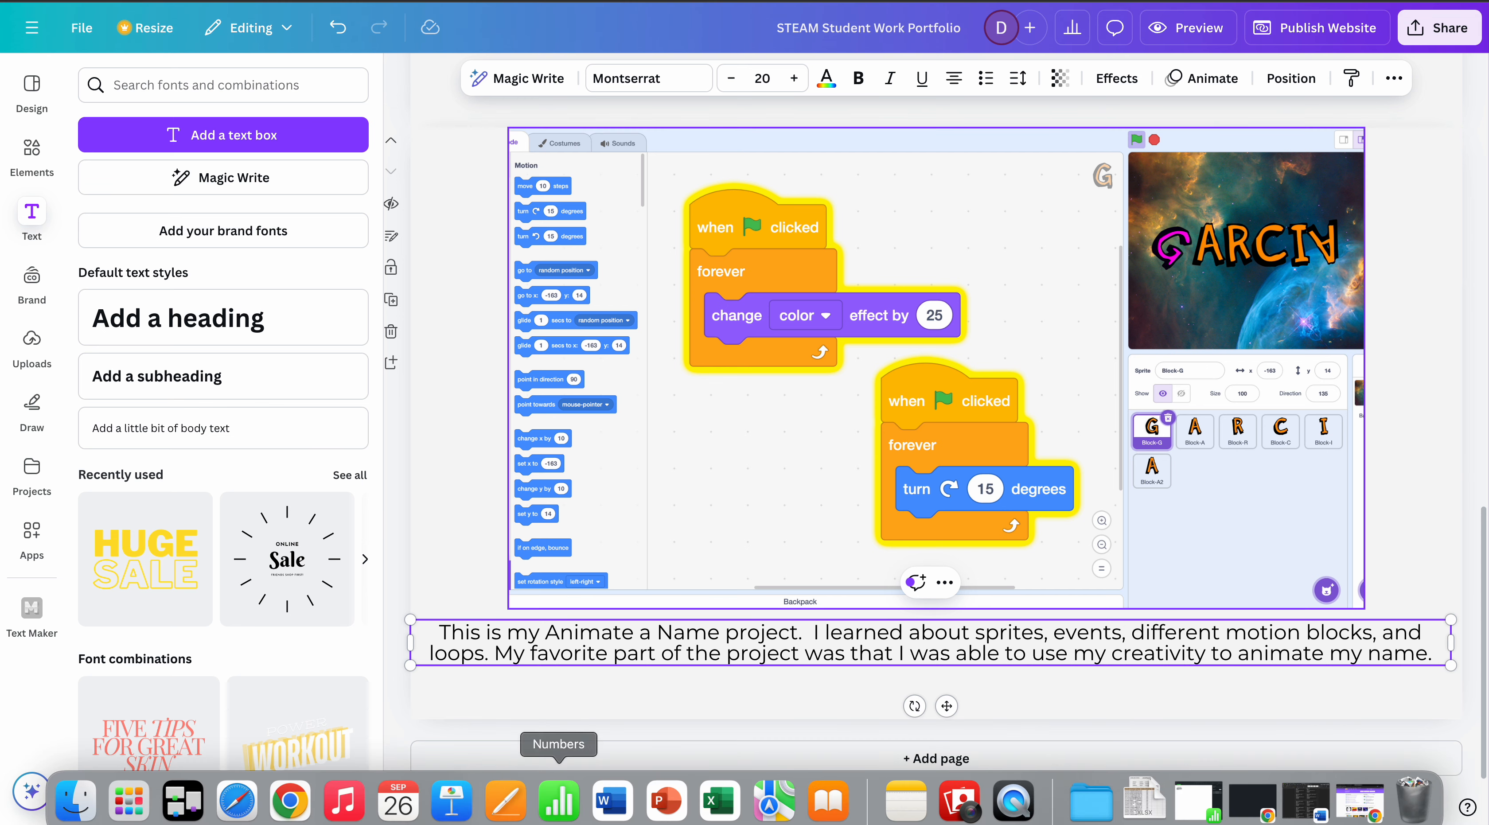
click(1346, 0)
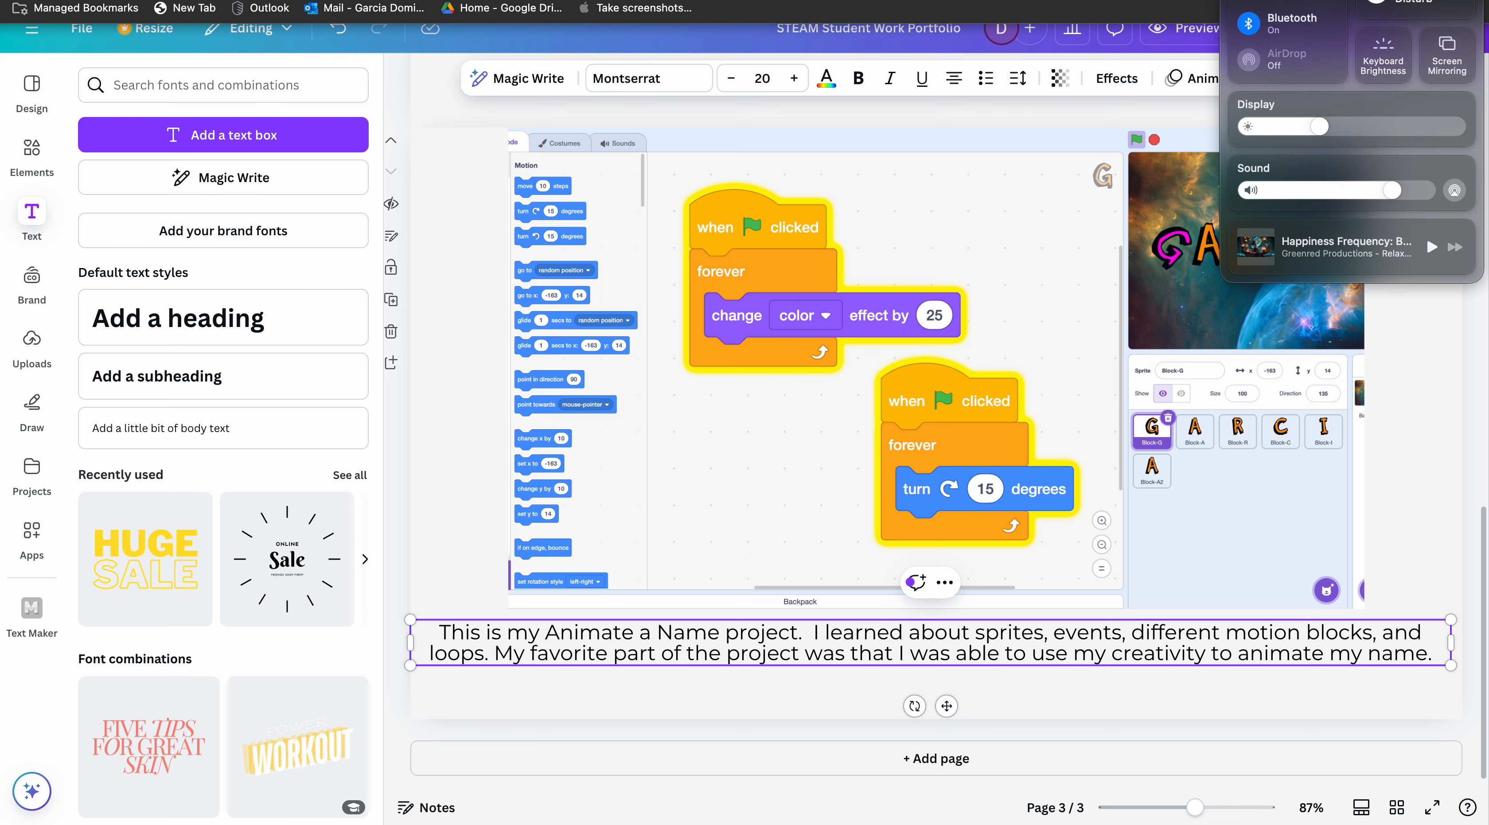
click(1346, 0)
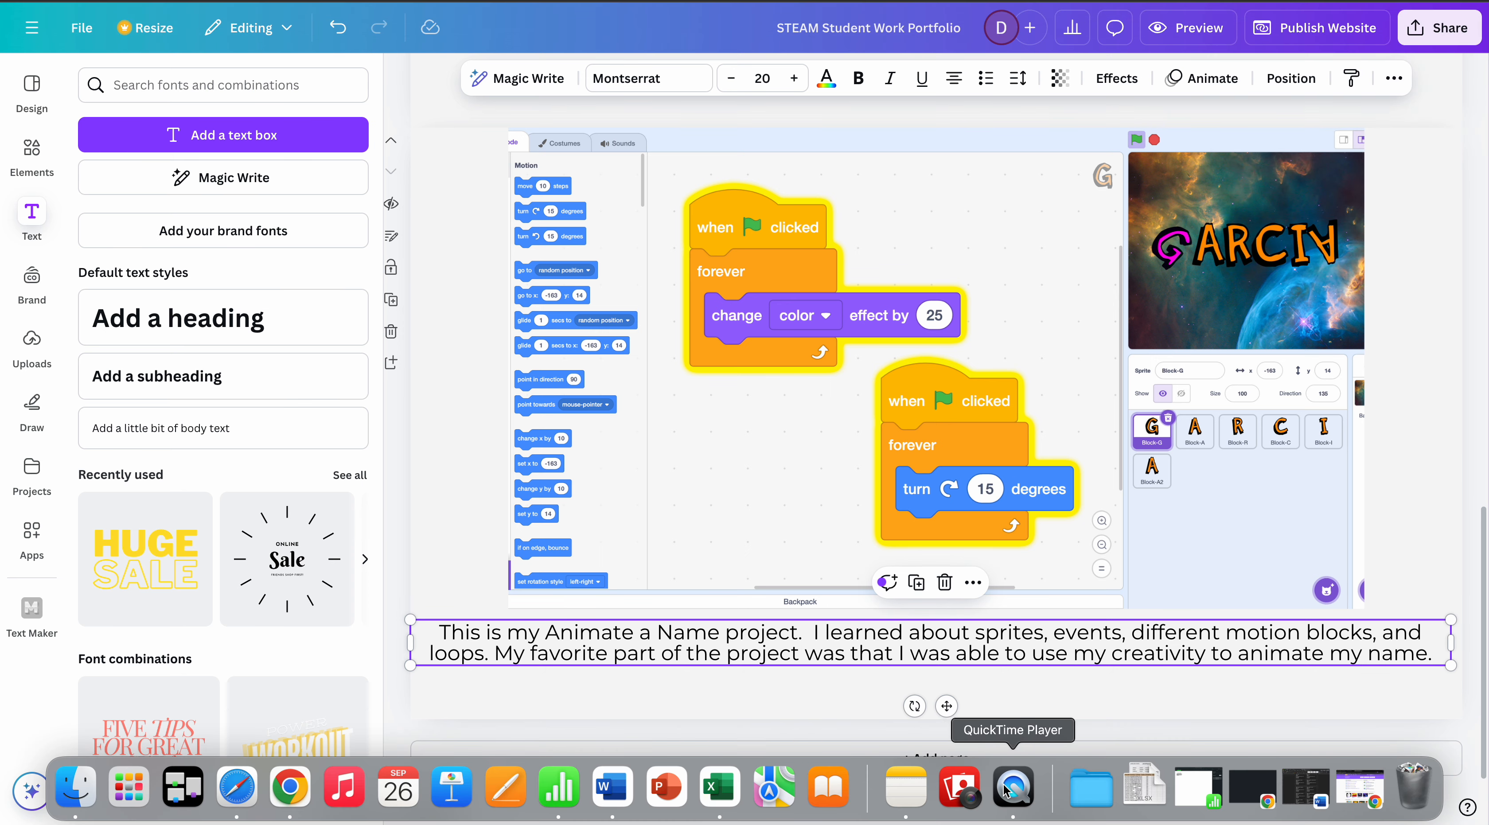
click(1007, 794)
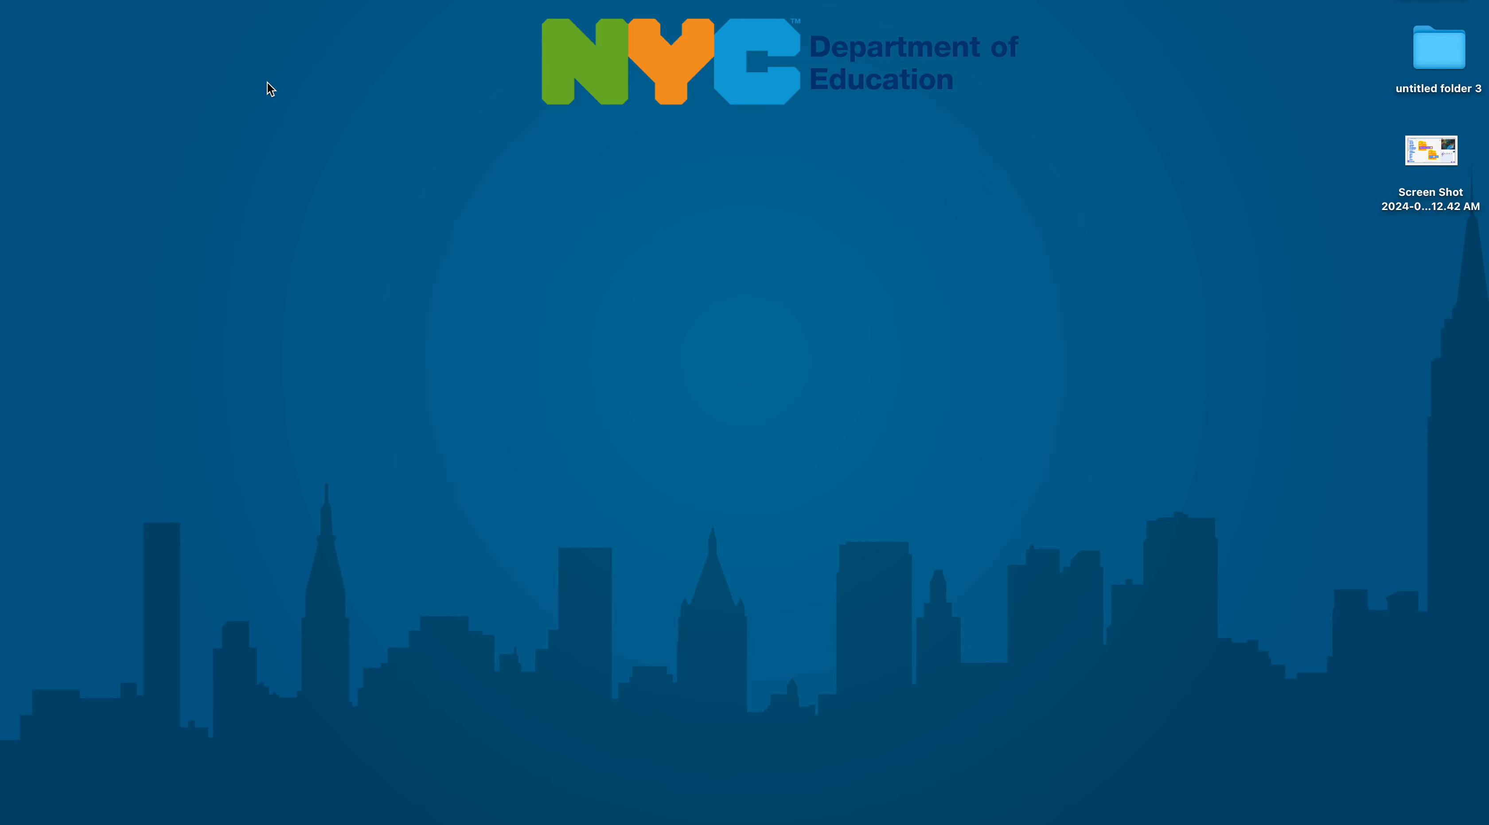
click(61, 0)
mouse_move(1411, 815)
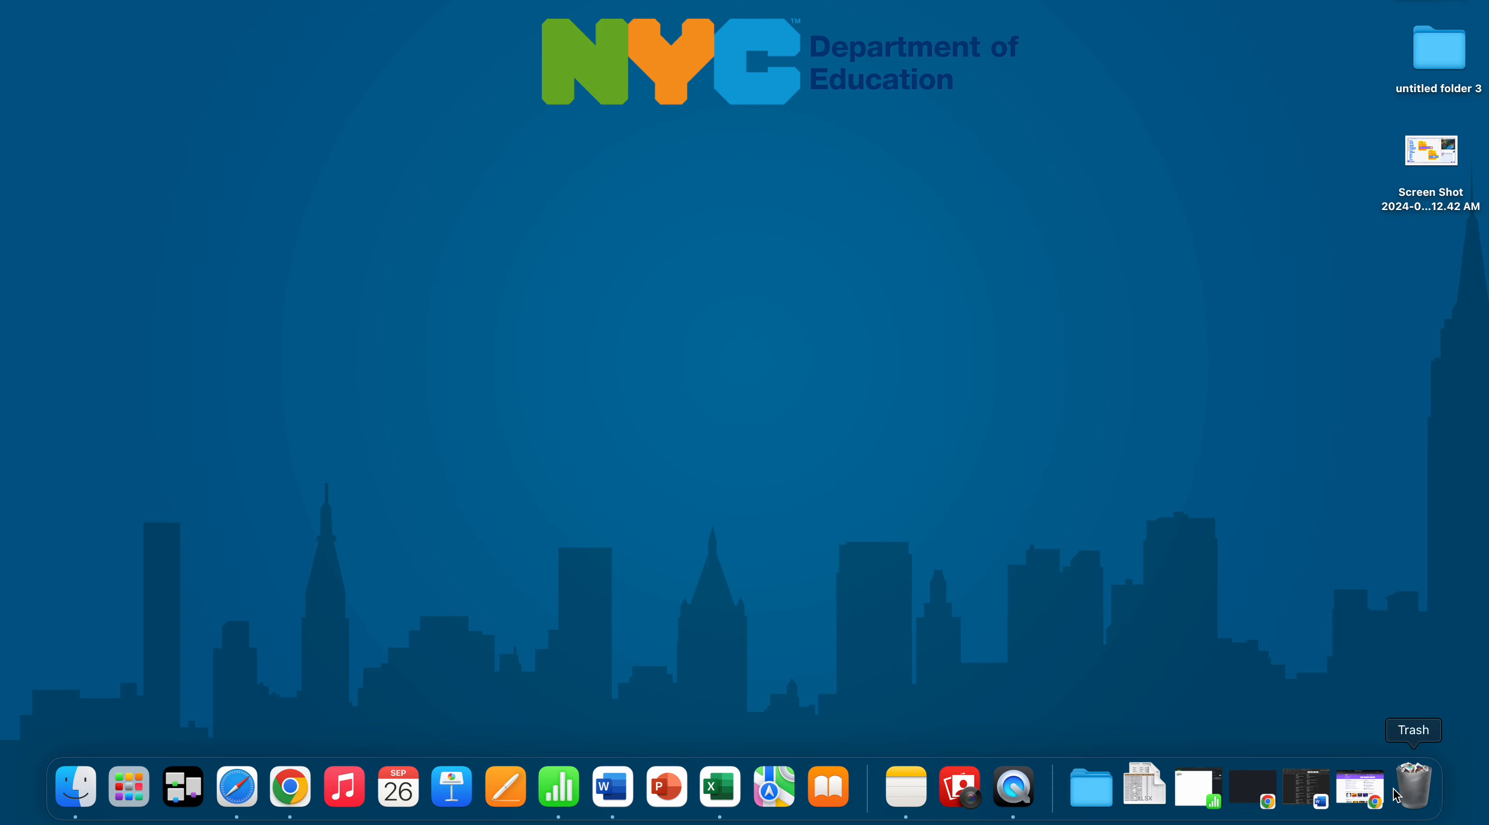
click(1352, 2)
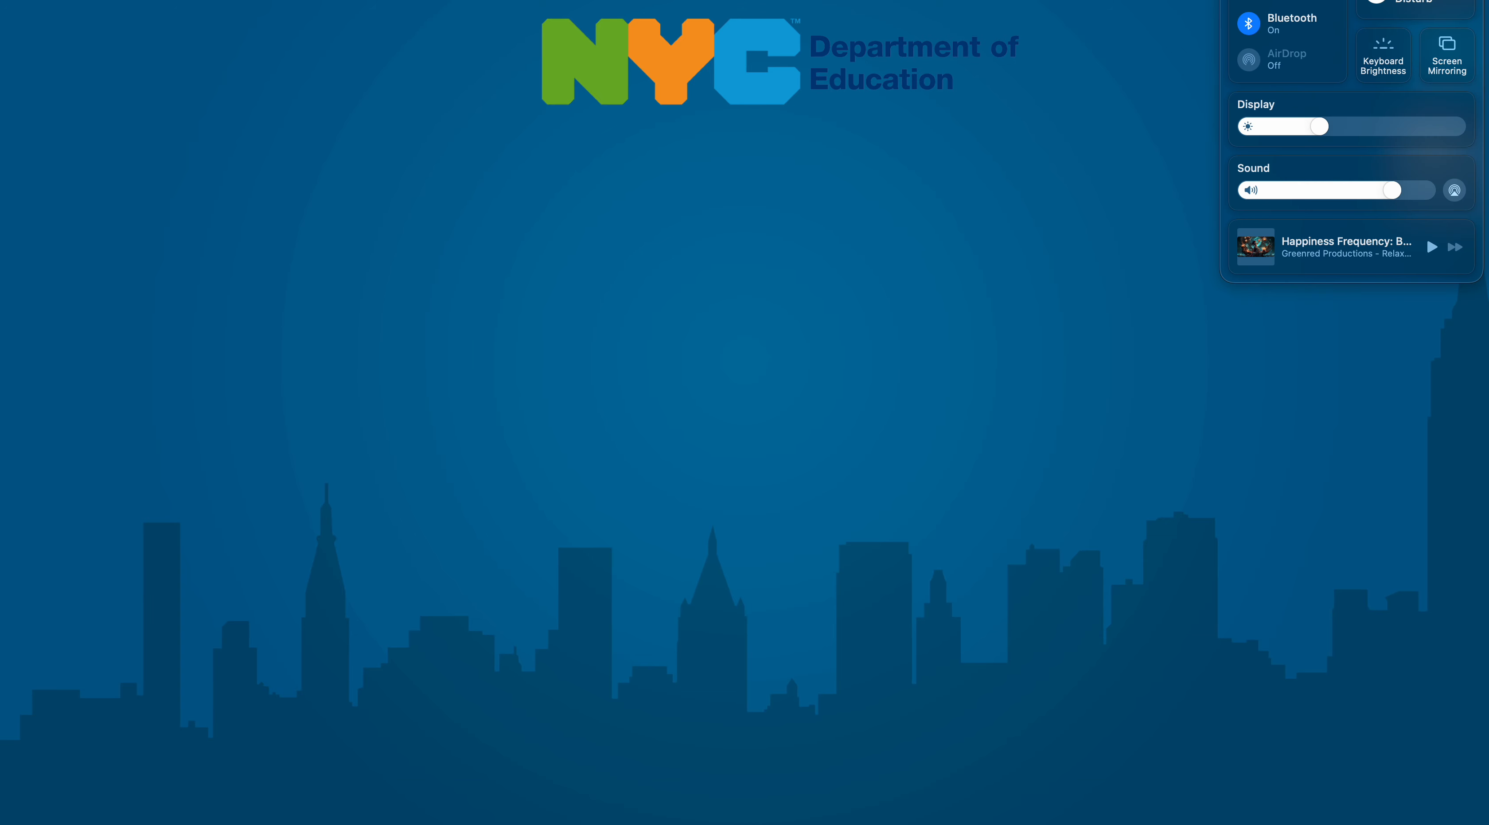
click(1120, 439)
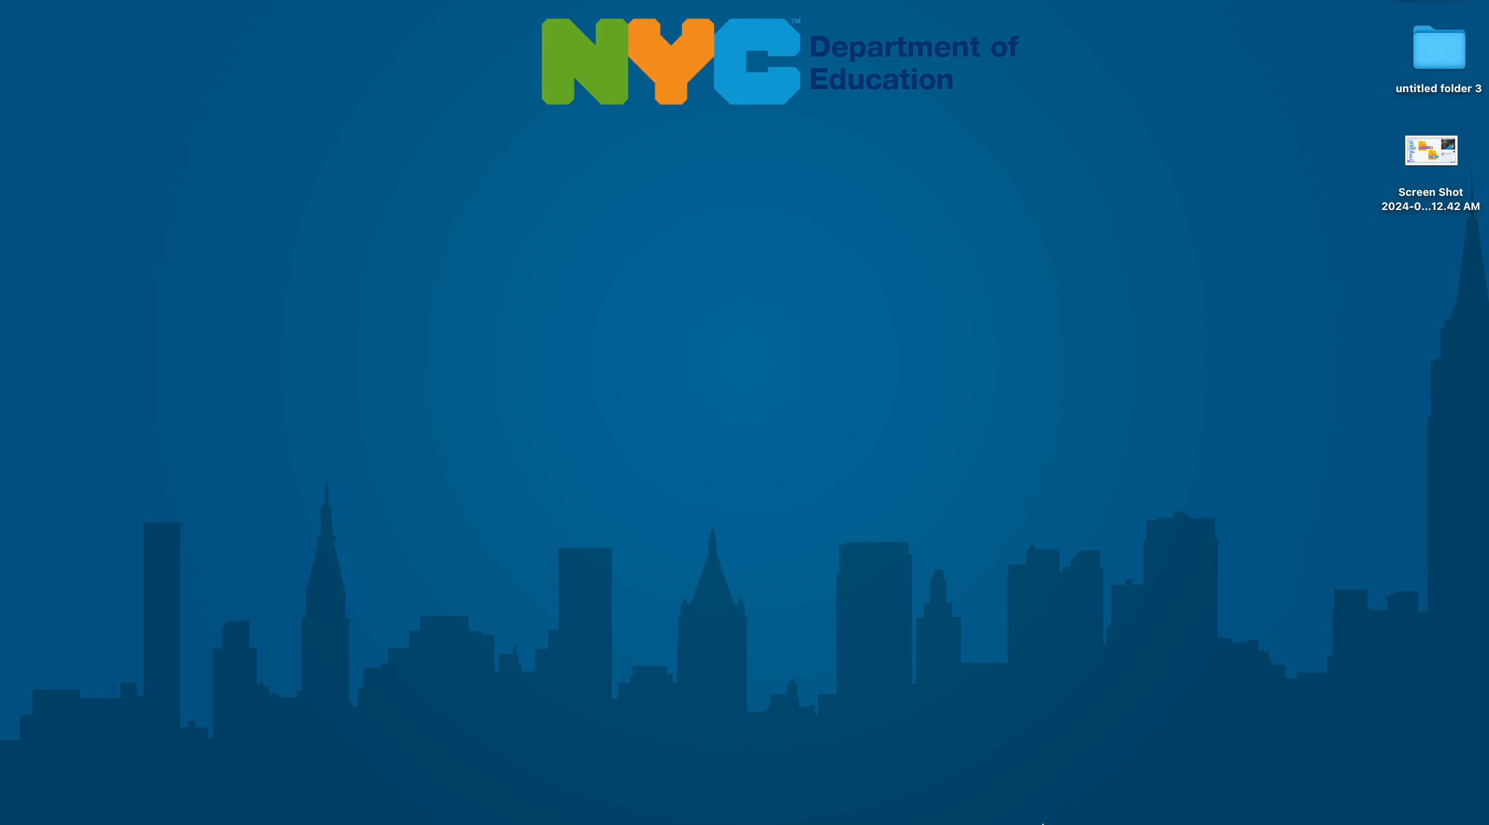
mouse_move(1041, 823)
click(1025, 806)
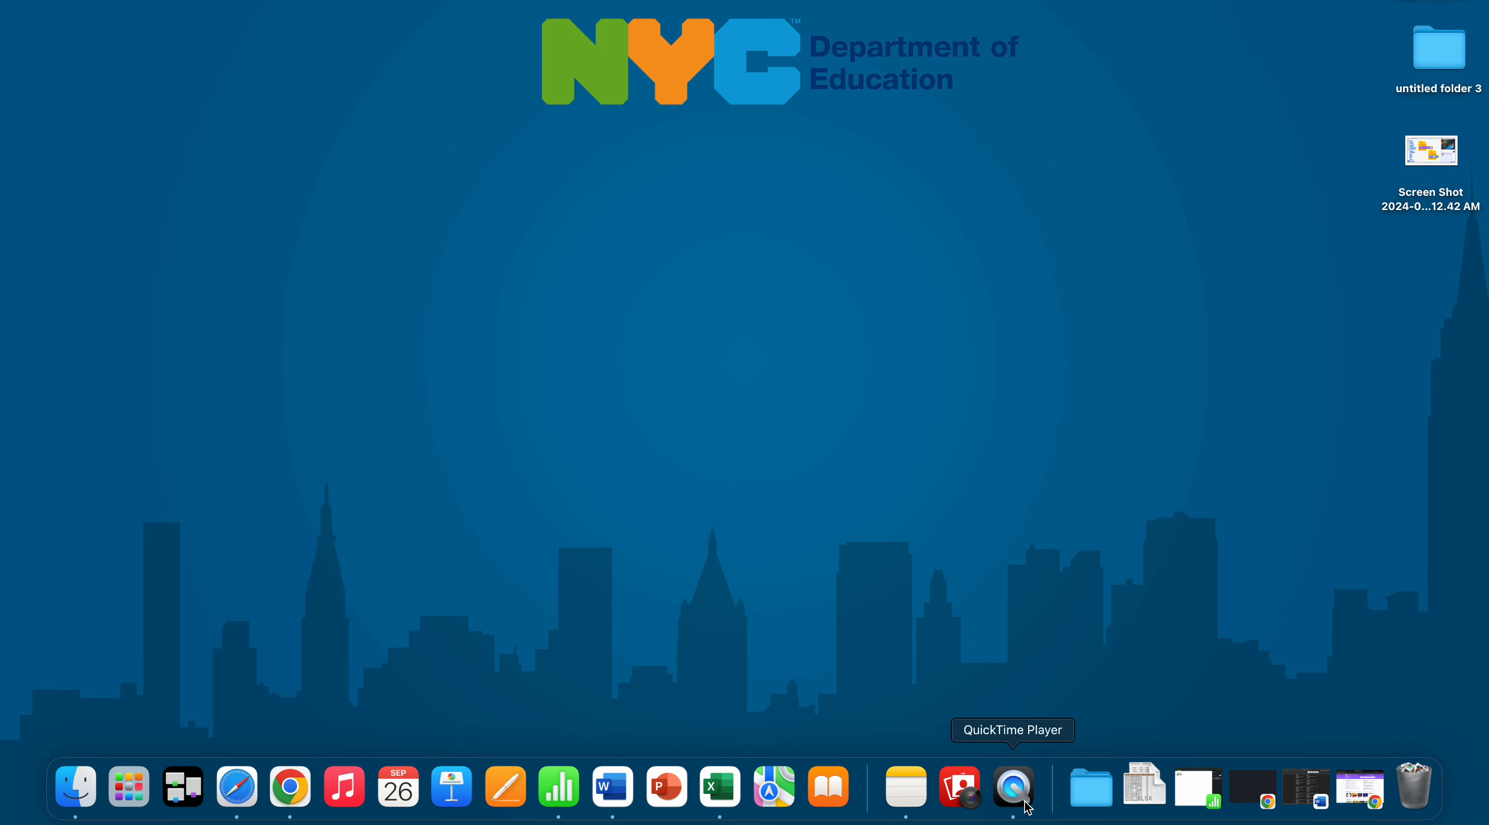
click(110, 2)
mouse_move(167, 1)
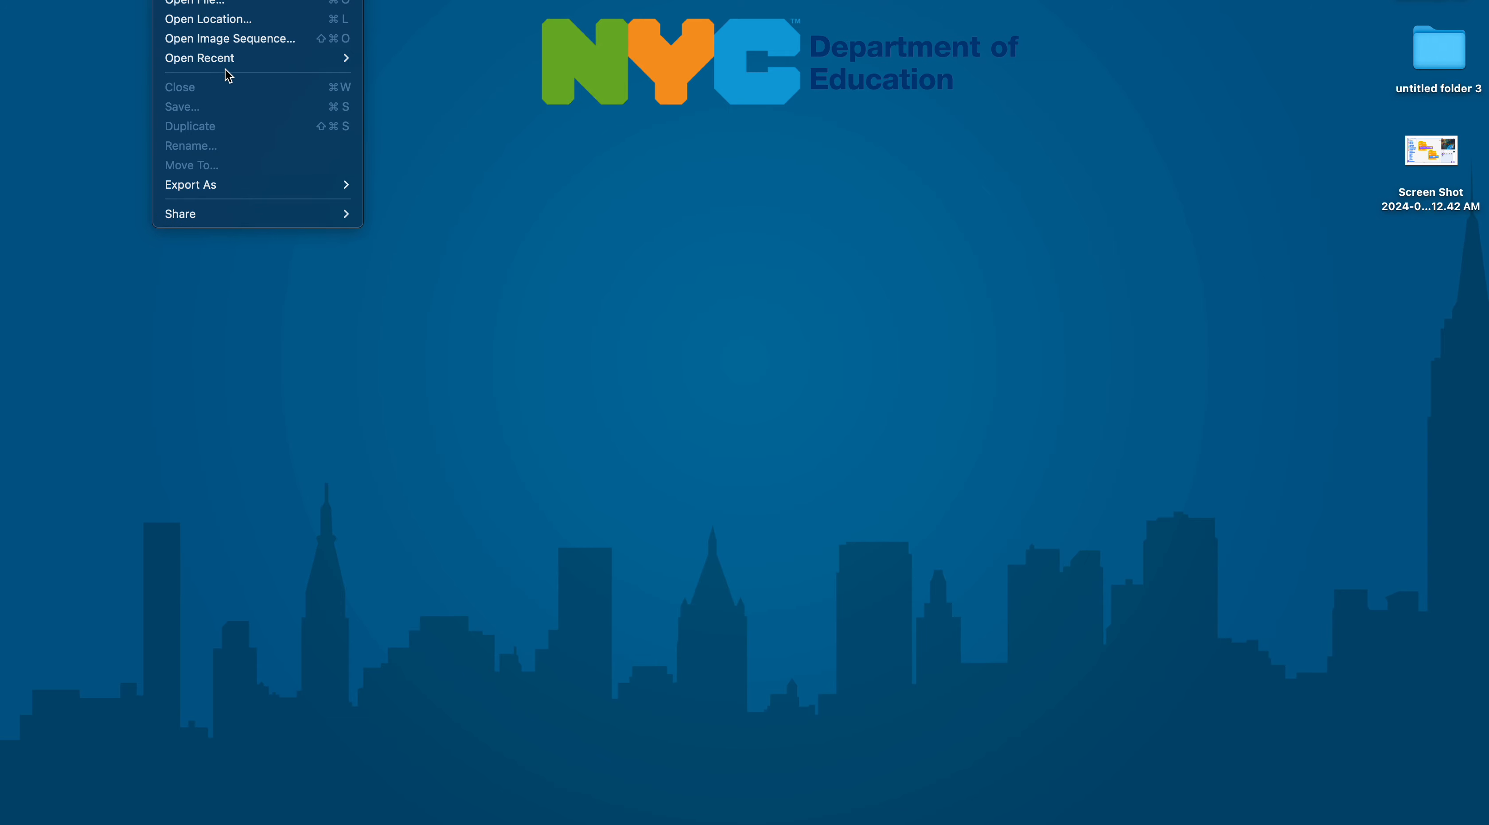
mouse_move(115, 2)
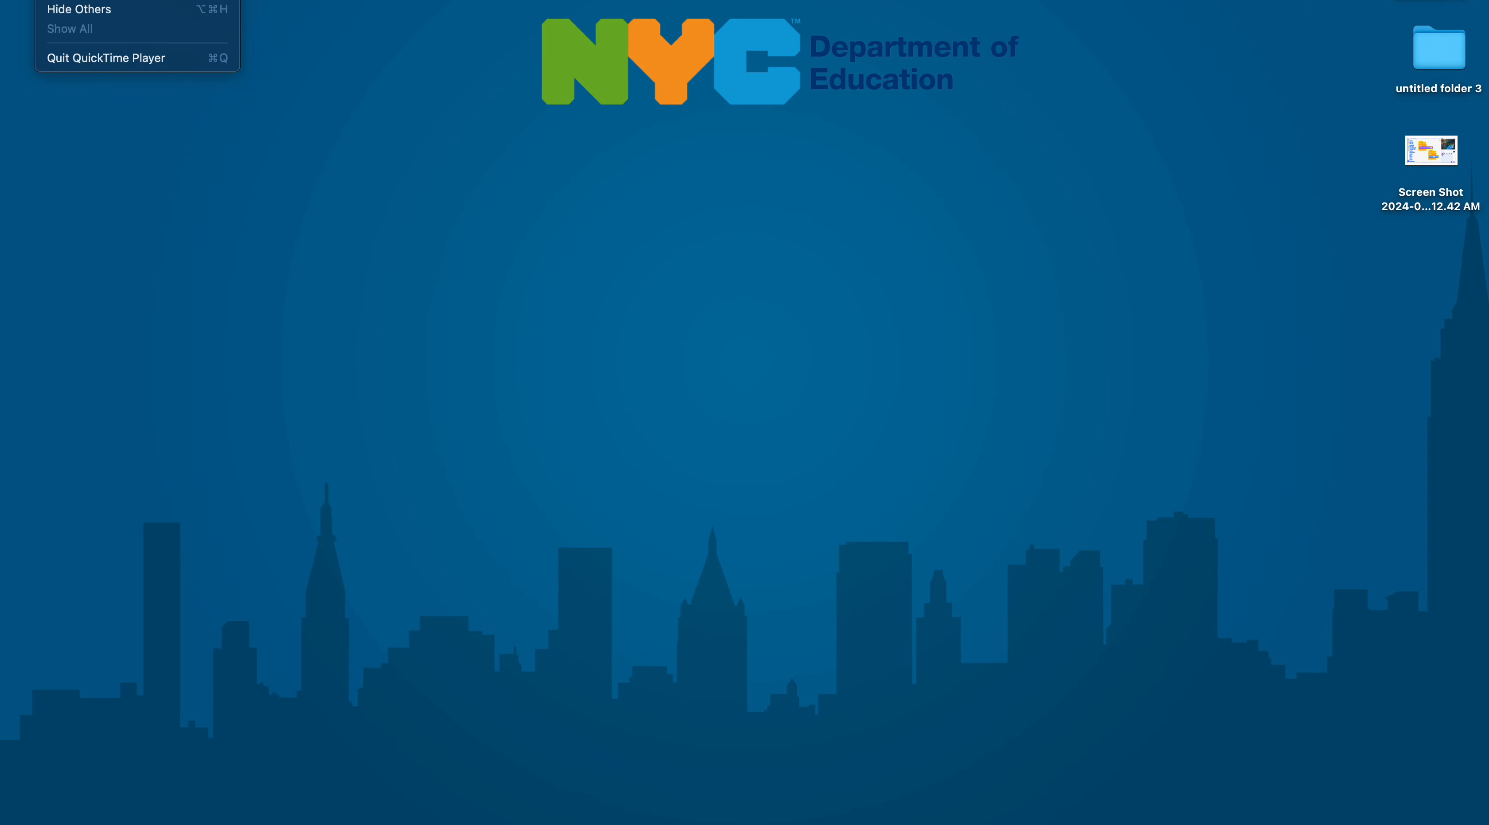
mouse_move(209, 192)
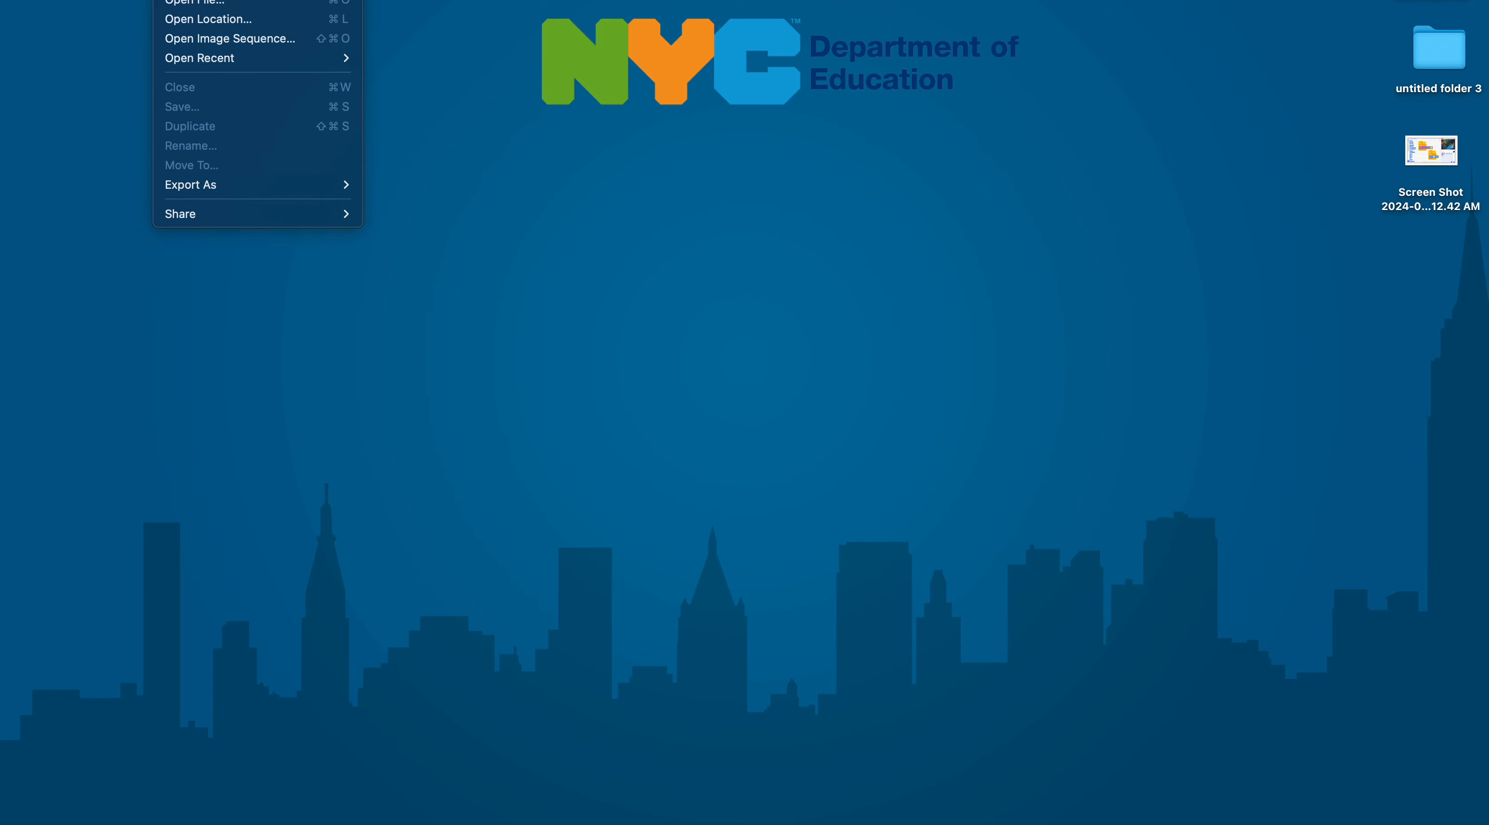
click(526, 173)
key(ctrl+Down)
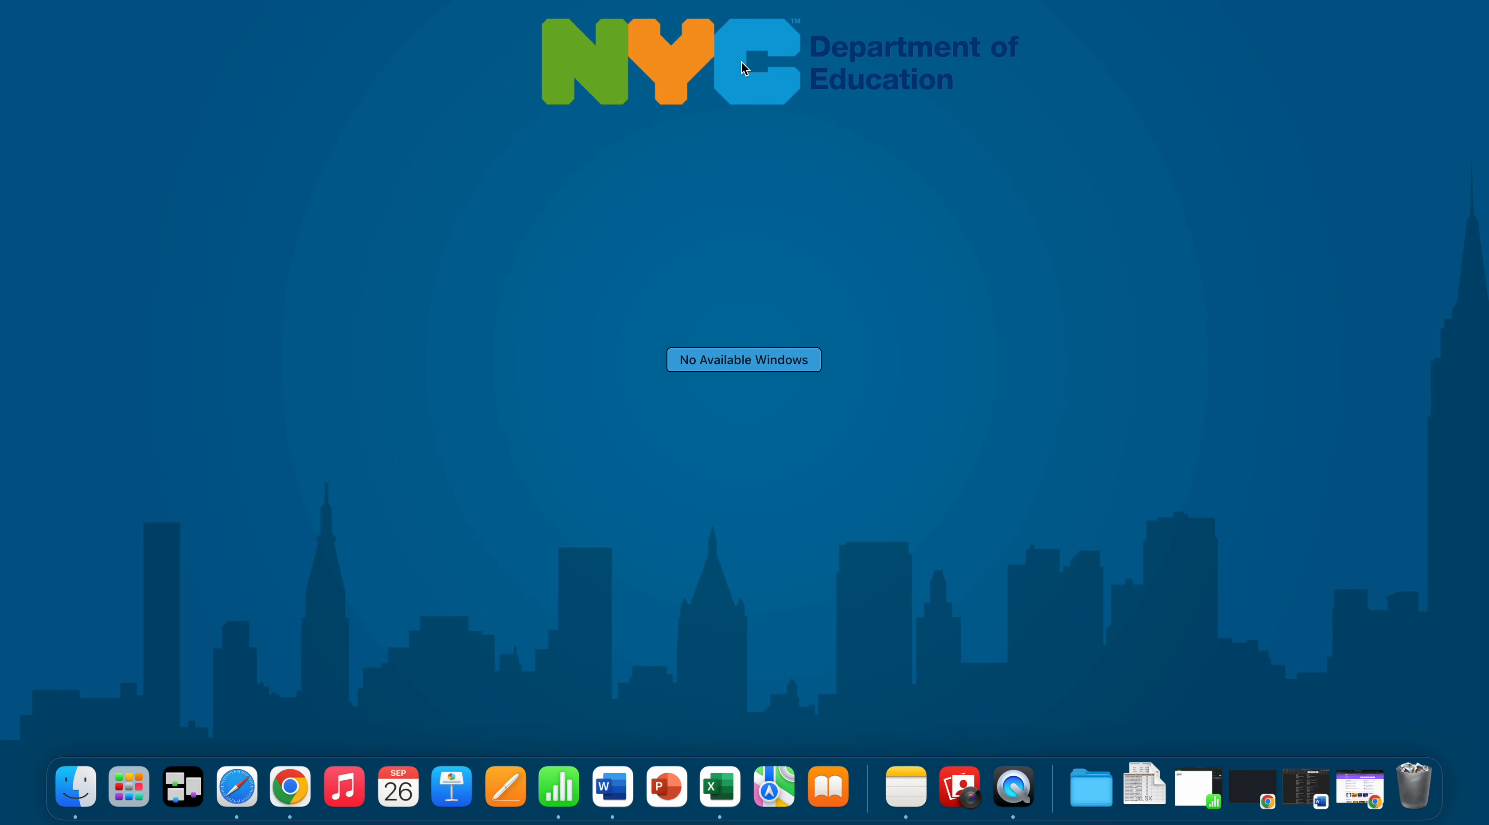
mouse_move(940, 19)
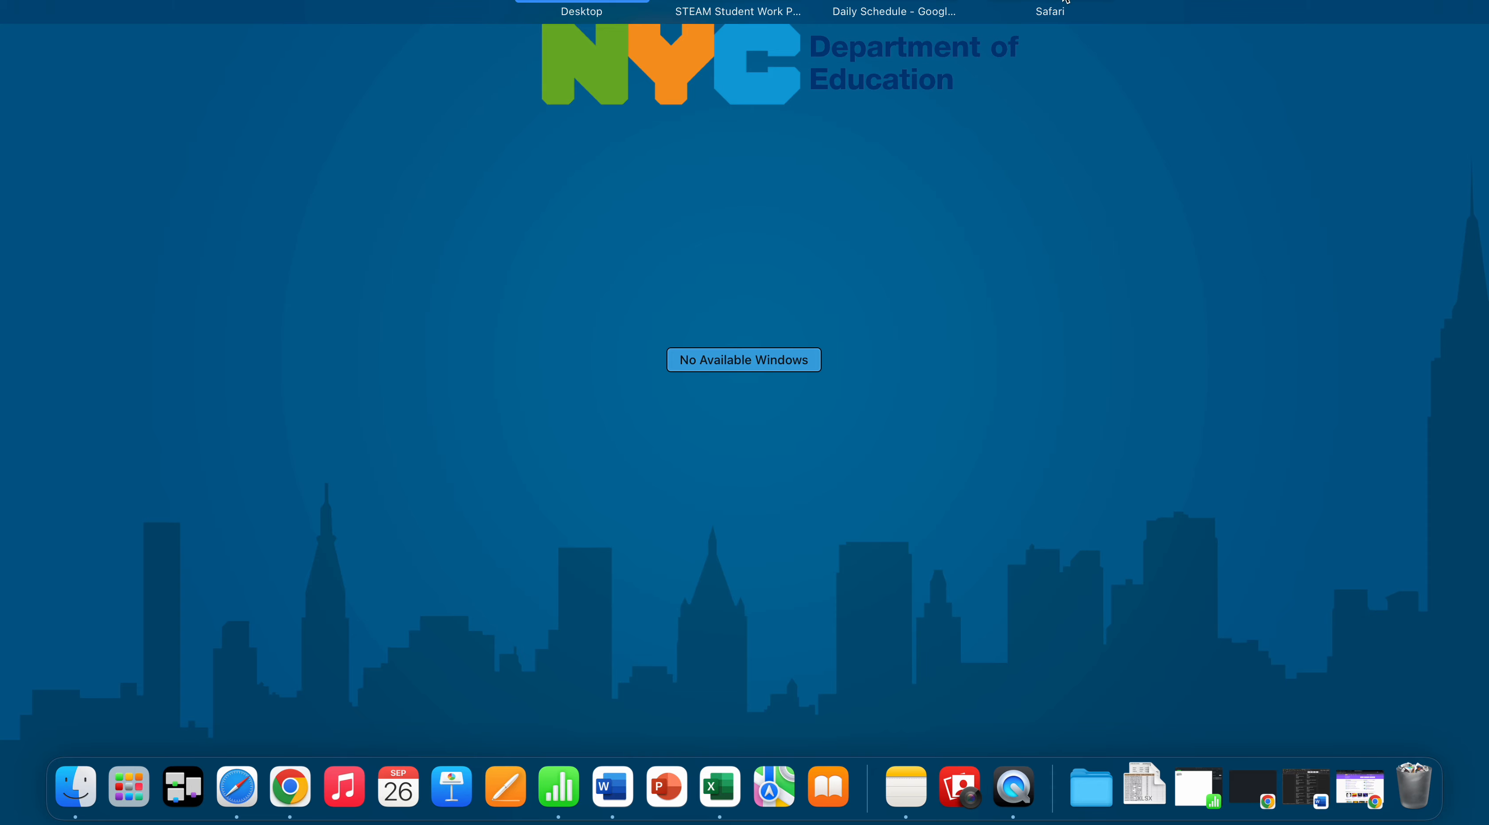
click(976, 122)
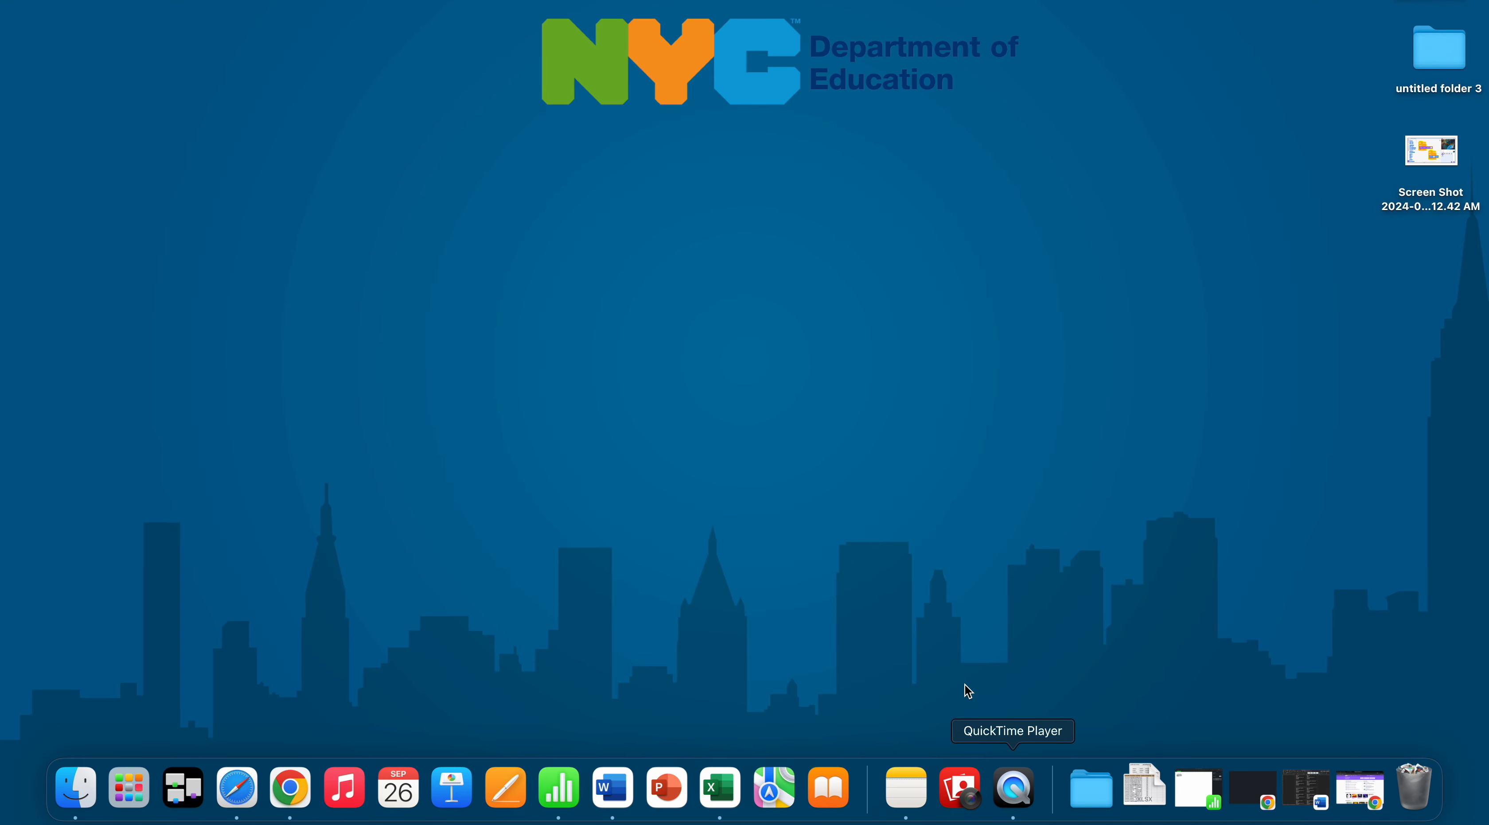
- Switch to QuickTime Player and show its export progress window
click(1022, 789)
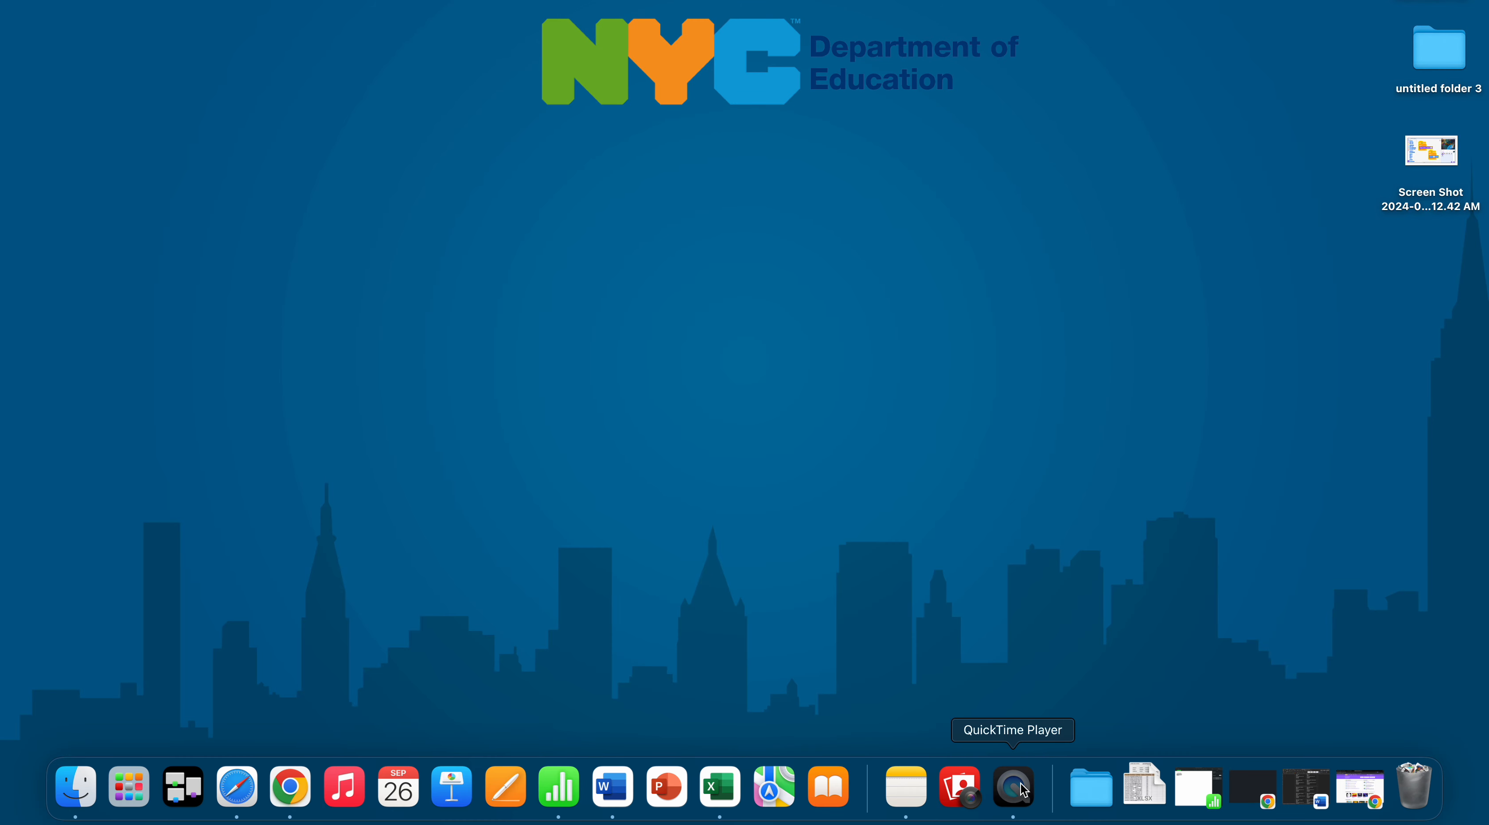
click(172, 0)
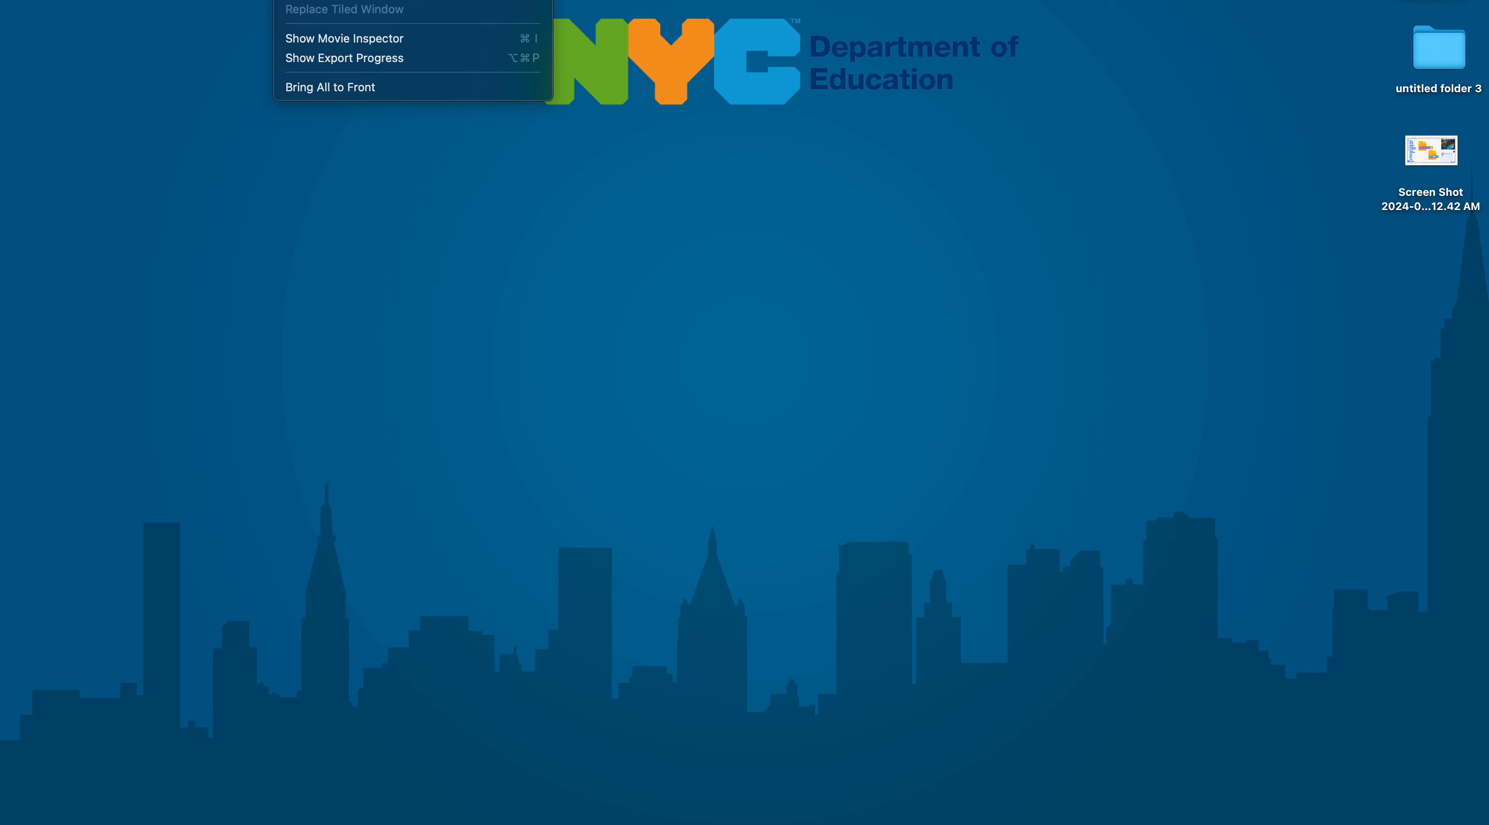
click(315, 61)
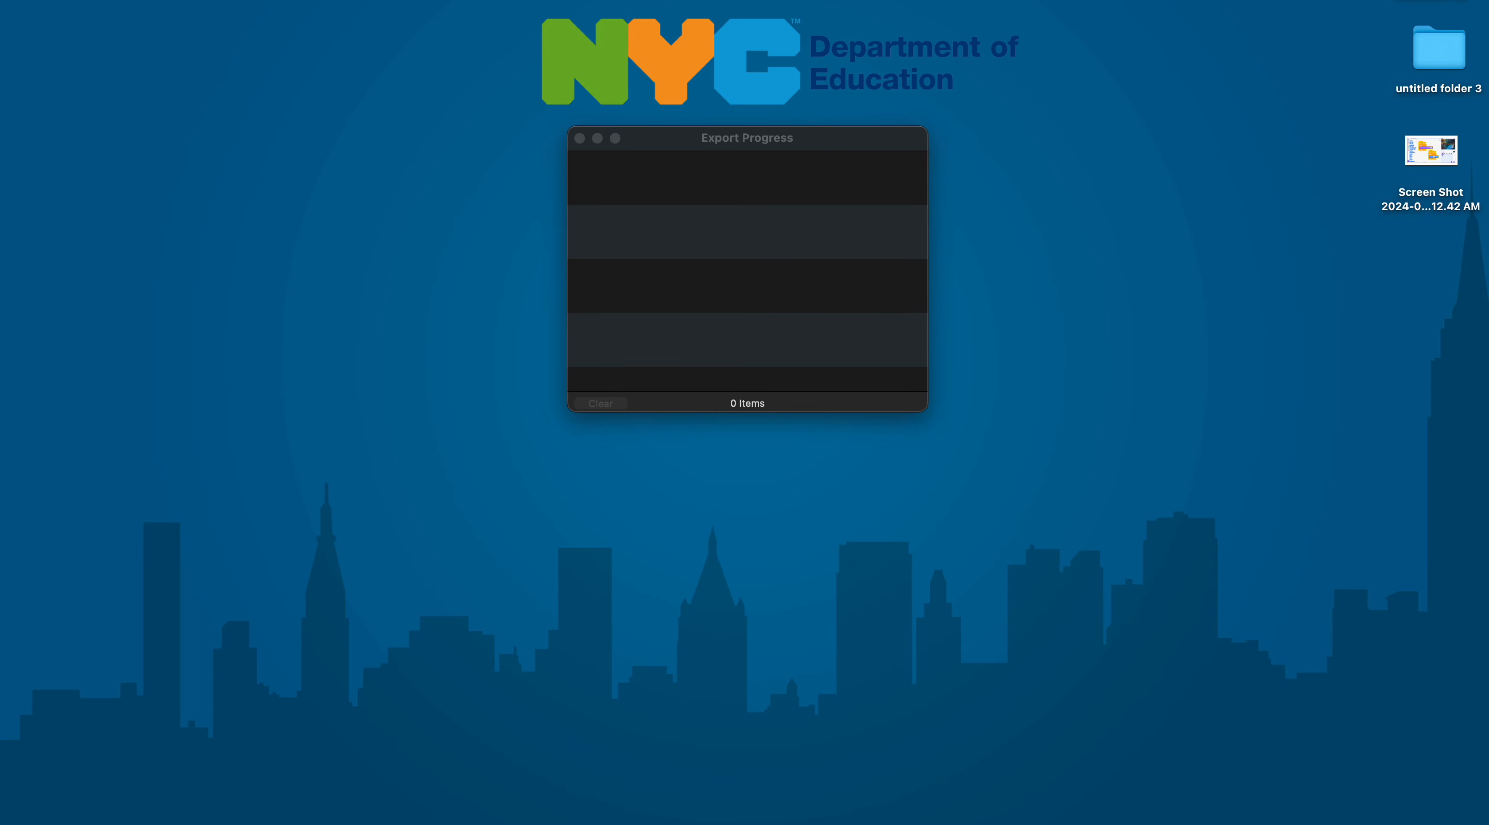
- Open a new movie recording window in QuickTime Player
click(298, 0)
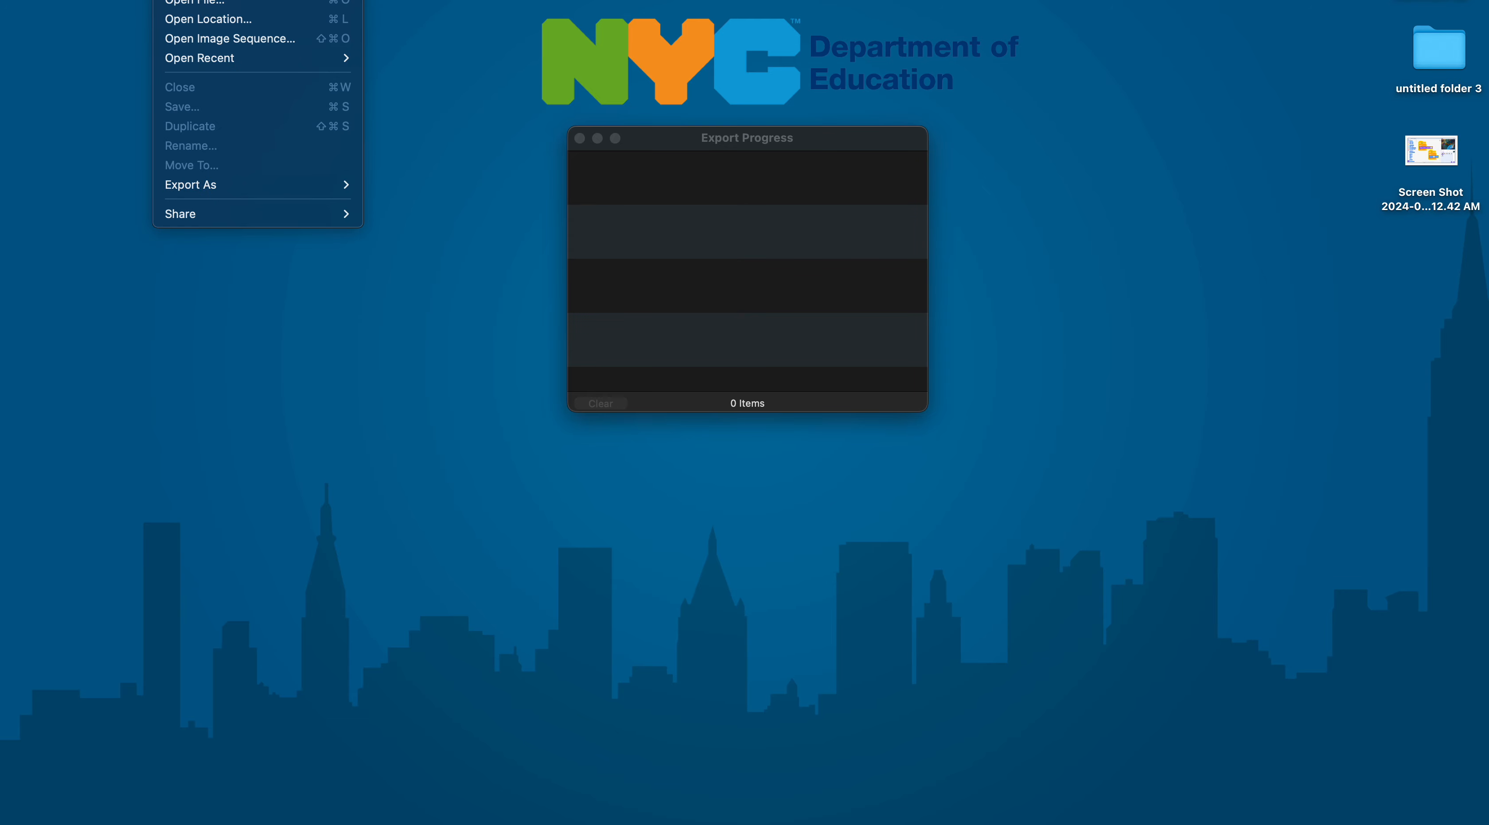
key(Escape)
key(alt+super+n)
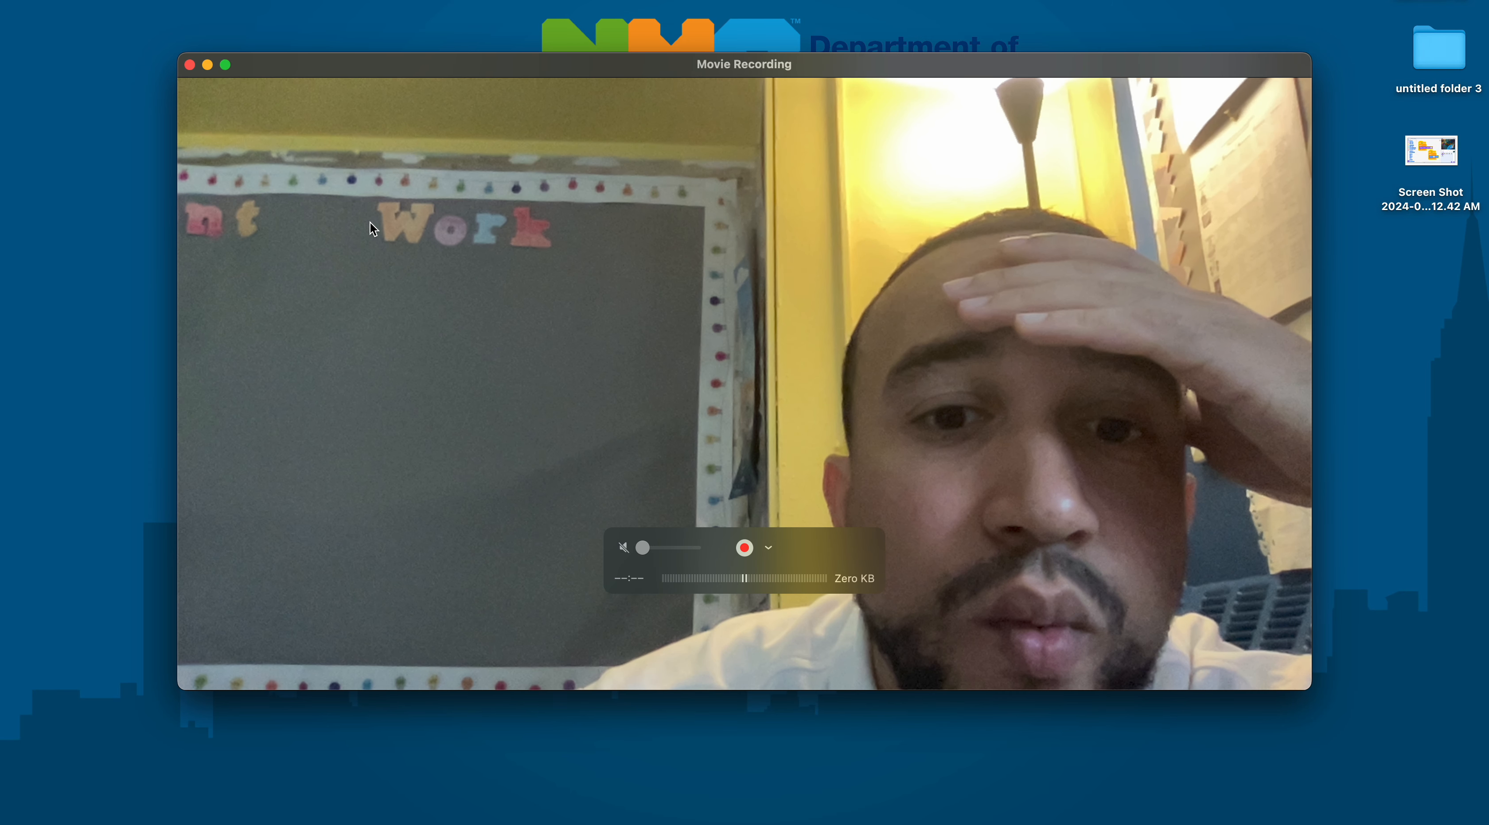